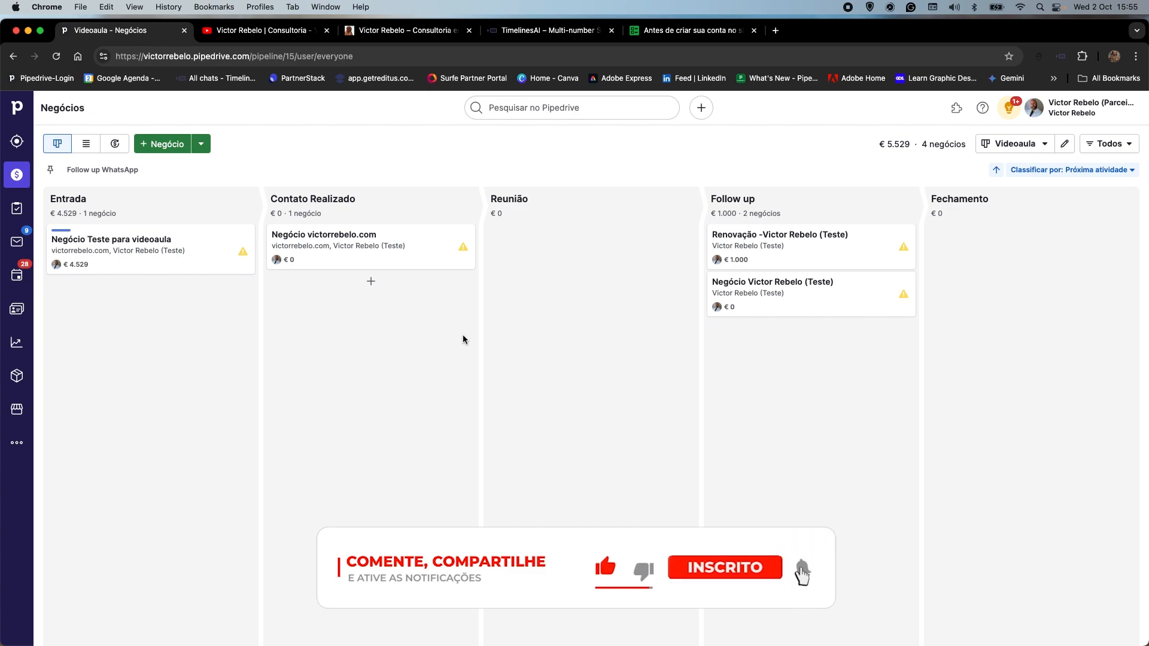
Switch to the YouTube channel page and look over its header, podcast row and Pipedrive tutorial playlists.
click(287, 31)
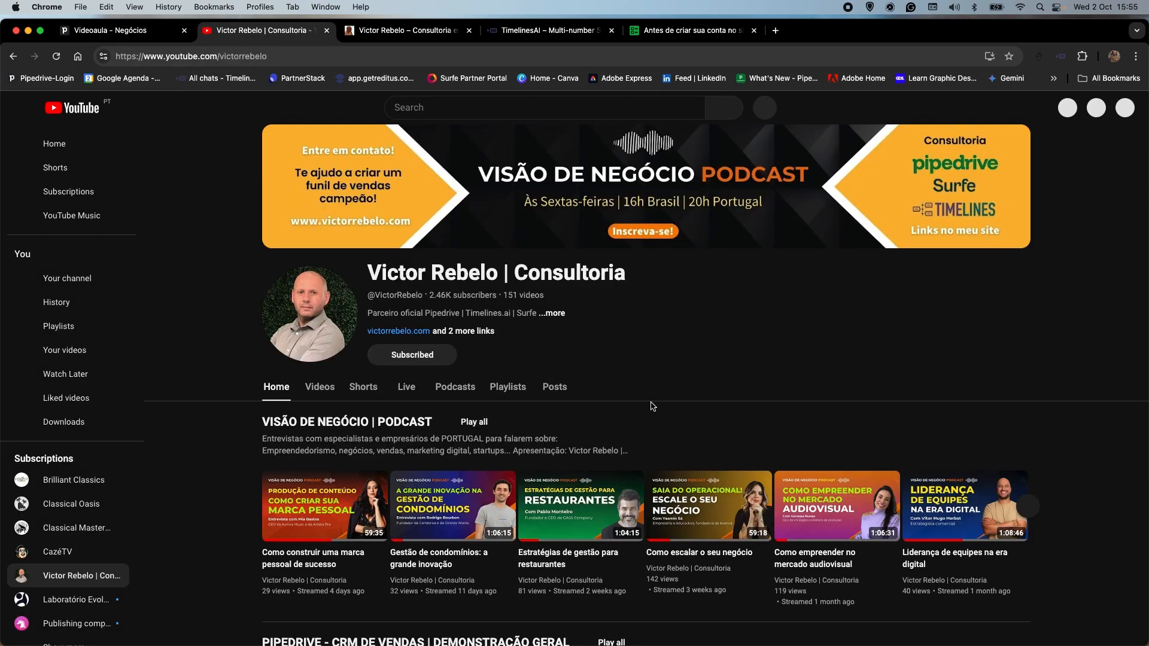
scroll(651, 406, down, 3)
scroll(653, 407, down, 5)
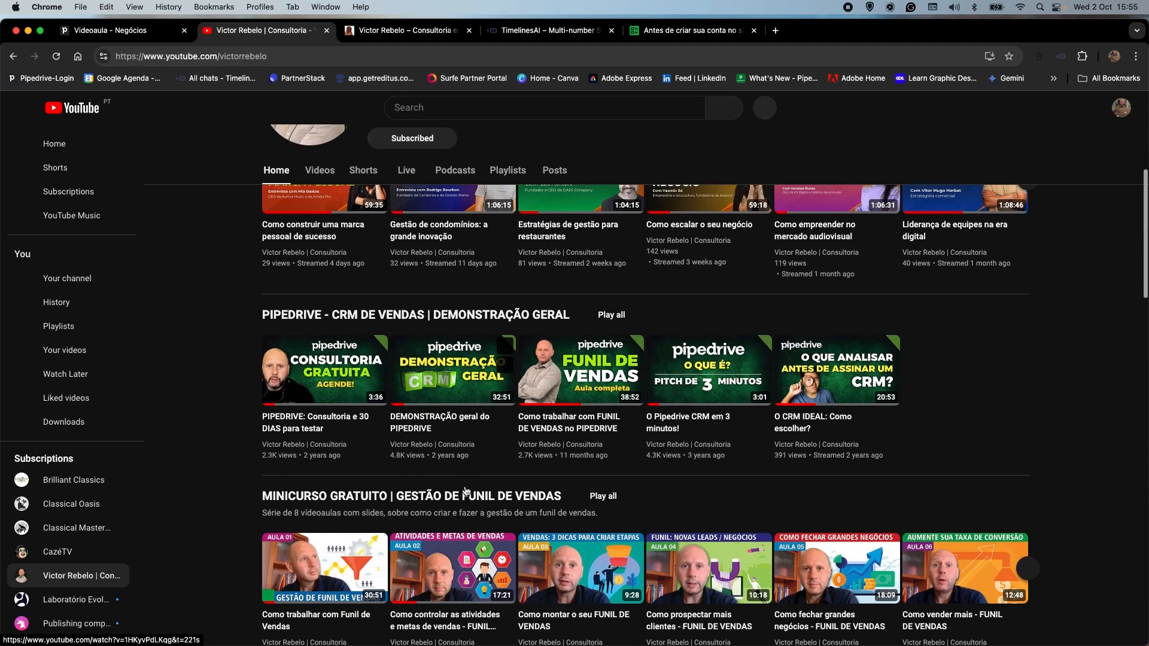
scroll(467, 481, down, 4)
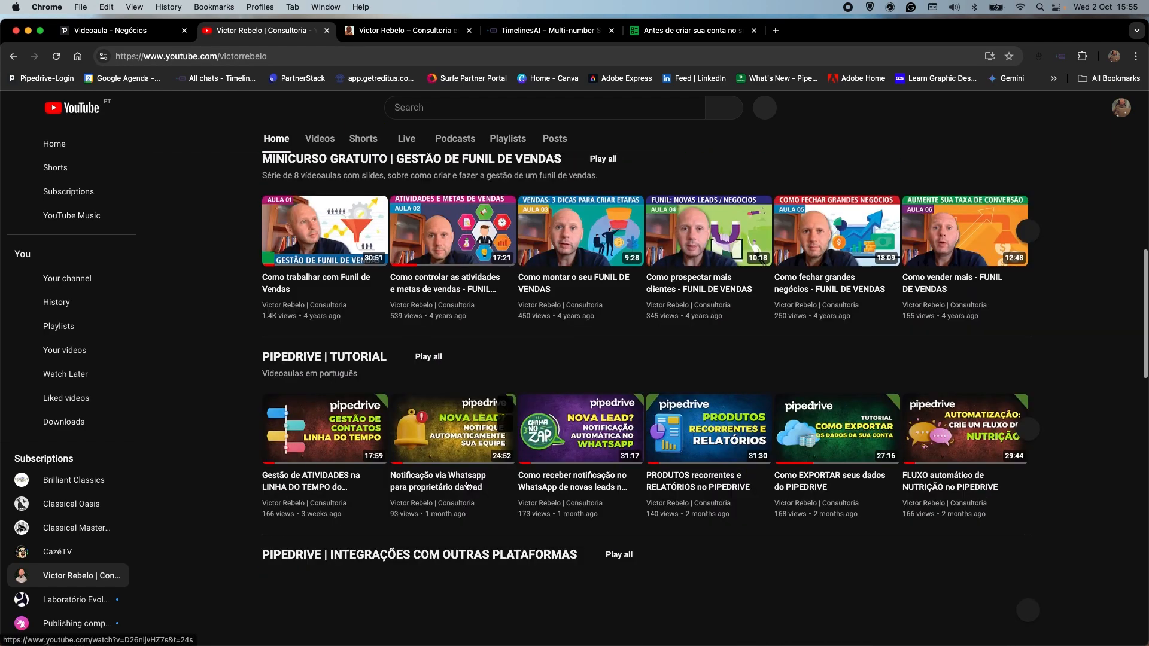
mouse_move(422, 401)
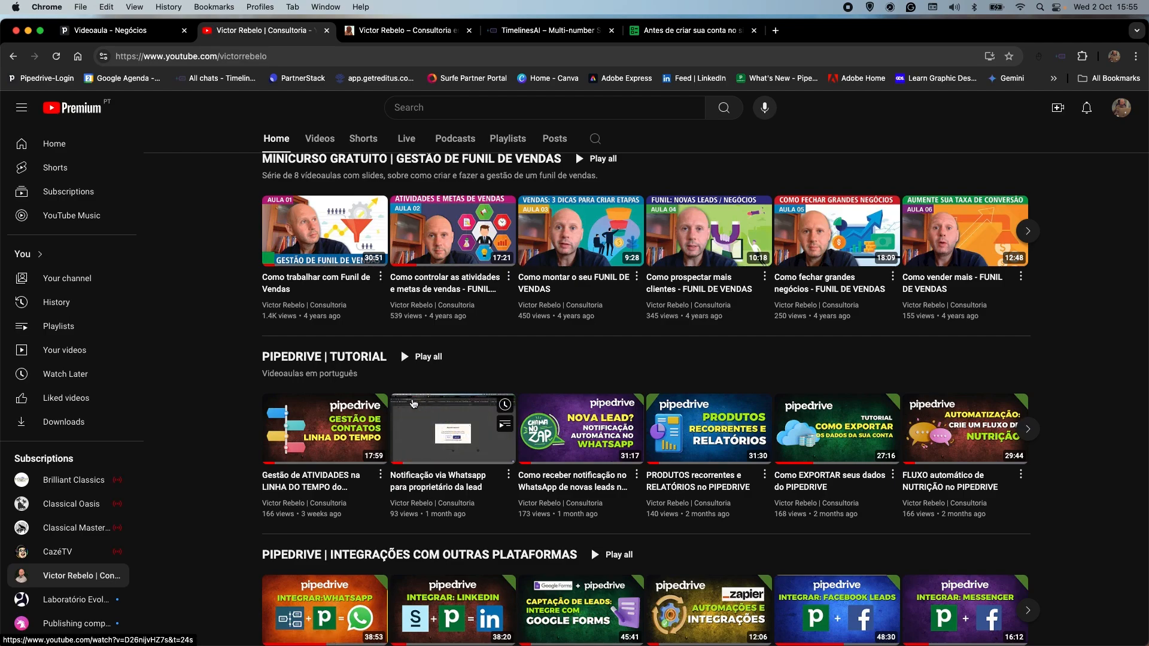
scroll(422, 404, up, 8)
scroll(438, 411, up, 2)
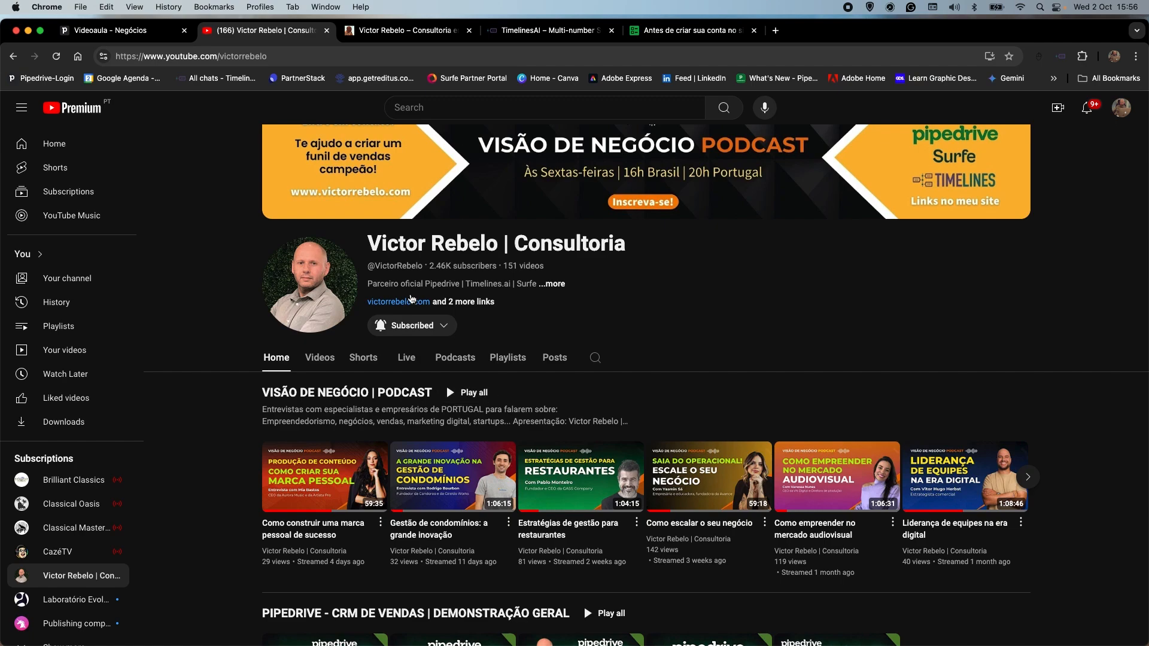
scroll(467, 359, down, 1)
scroll(488, 390, up, 2)
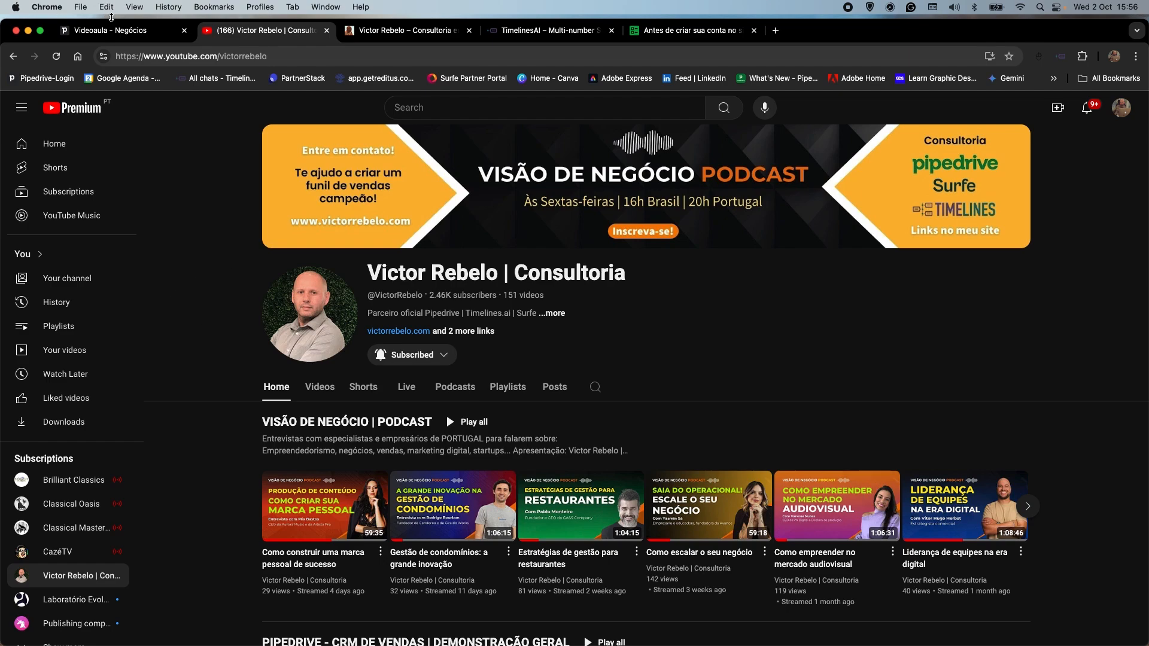
Return to the Pipedrive pipeline, move "Negócio Teste para videoaula" to Contato Realizado, and move the € 0 deal from that stage to Reunião.
click(111, 30)
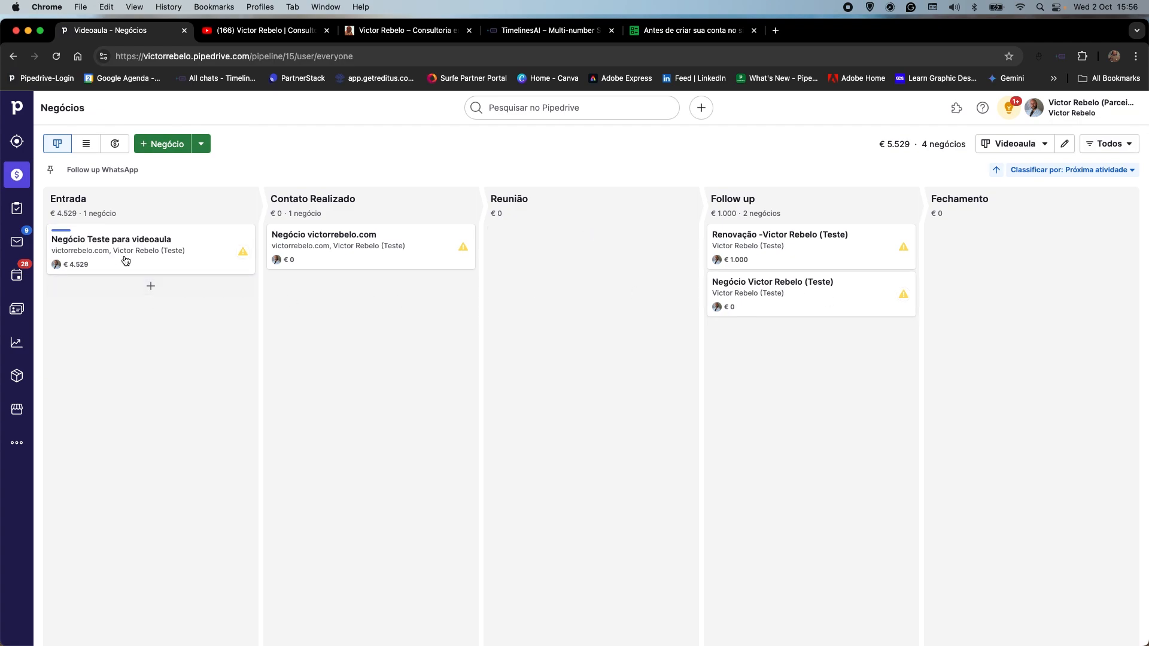
drag(125, 261, 781, 291)
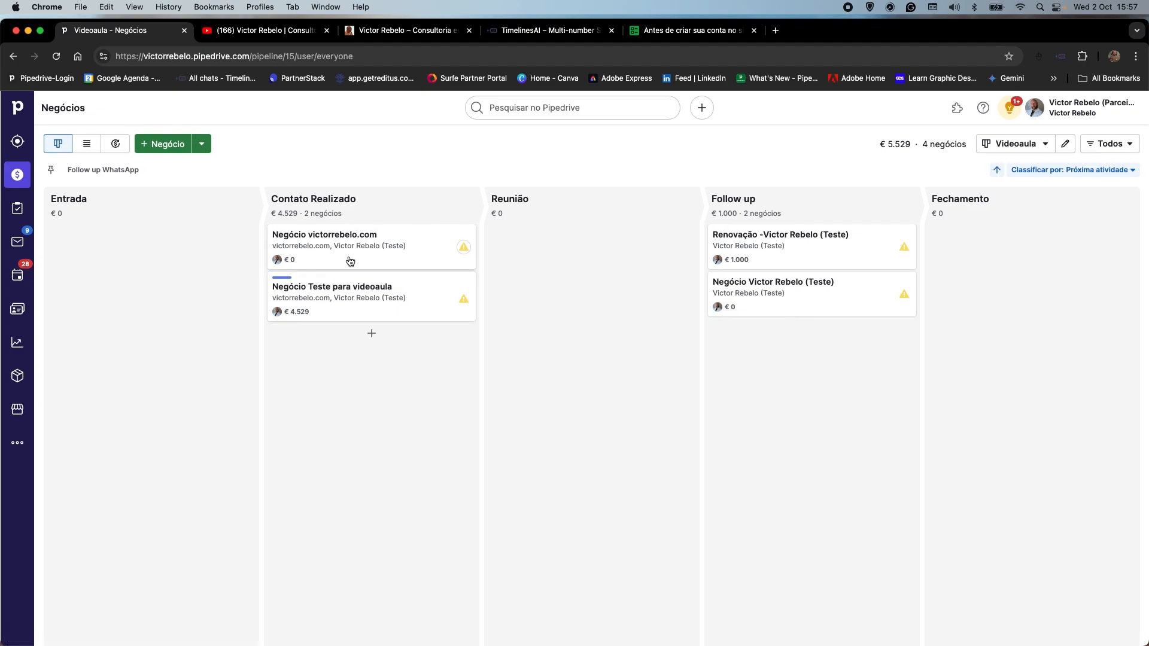
drag(353, 254, 157, 251)
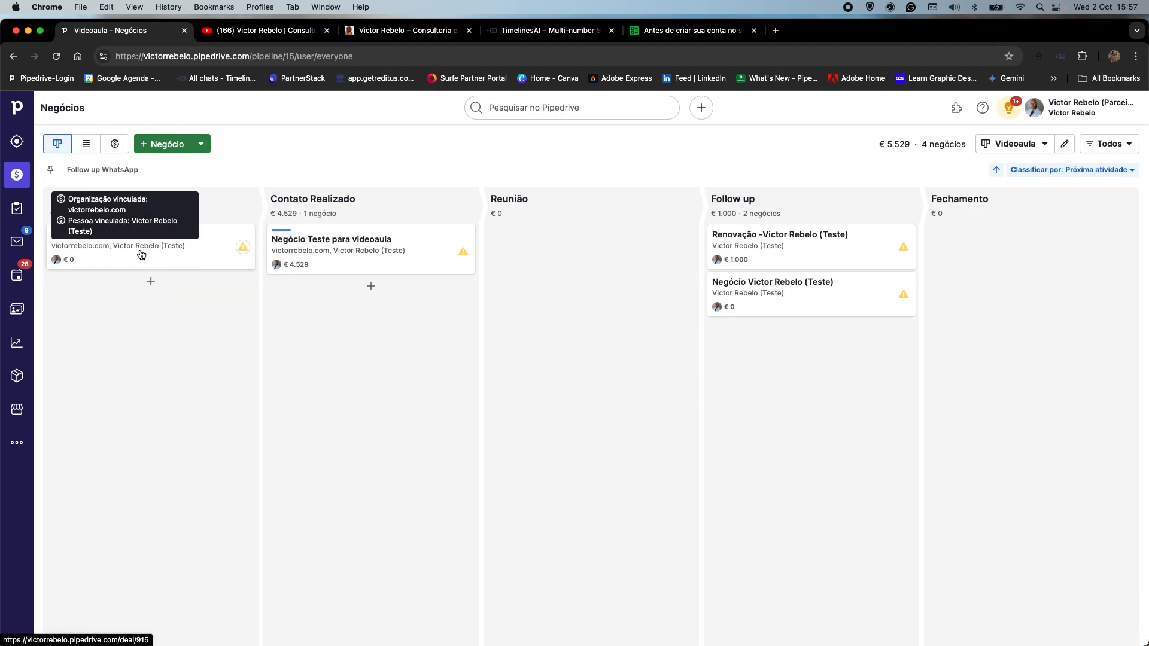
drag(140, 255, 374, 331)
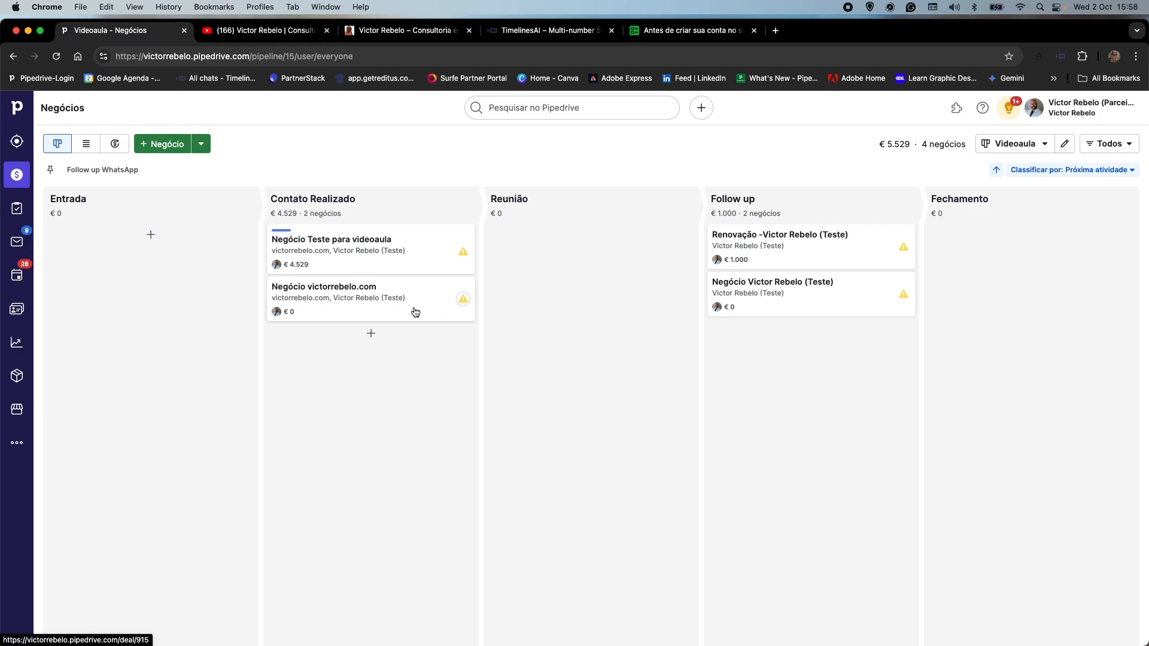
drag(397, 306, 587, 279)
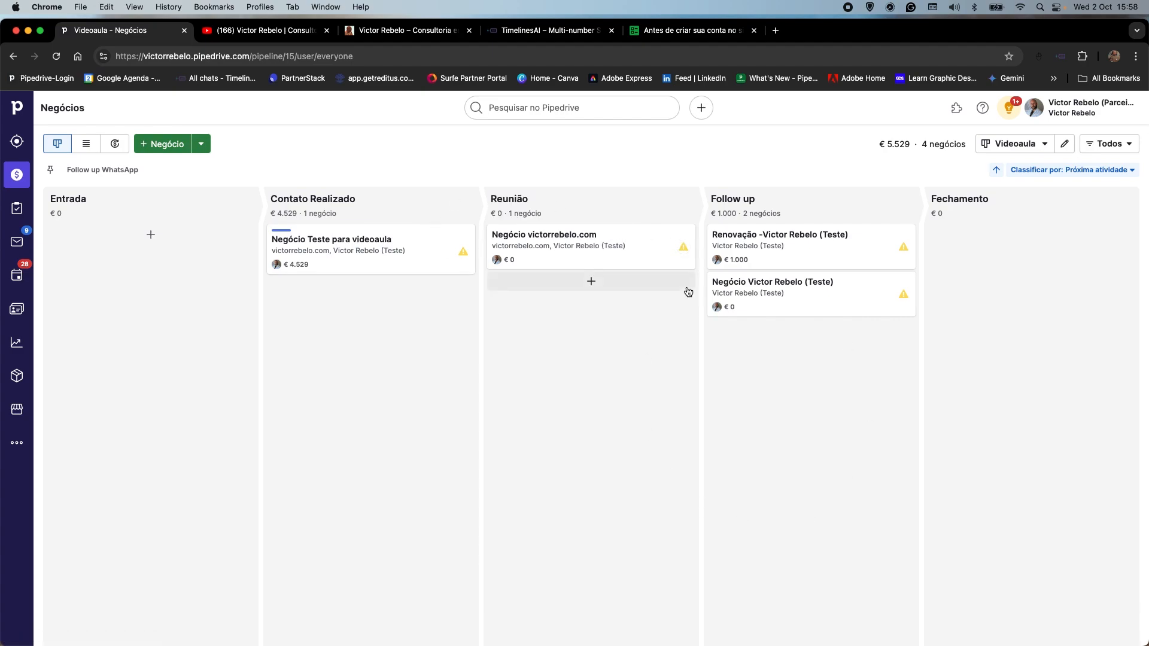
Open the deal in the Reunião stage and start a "Videoconferência sobre implementação" activity dated 3 October 2024.
click(550, 241)
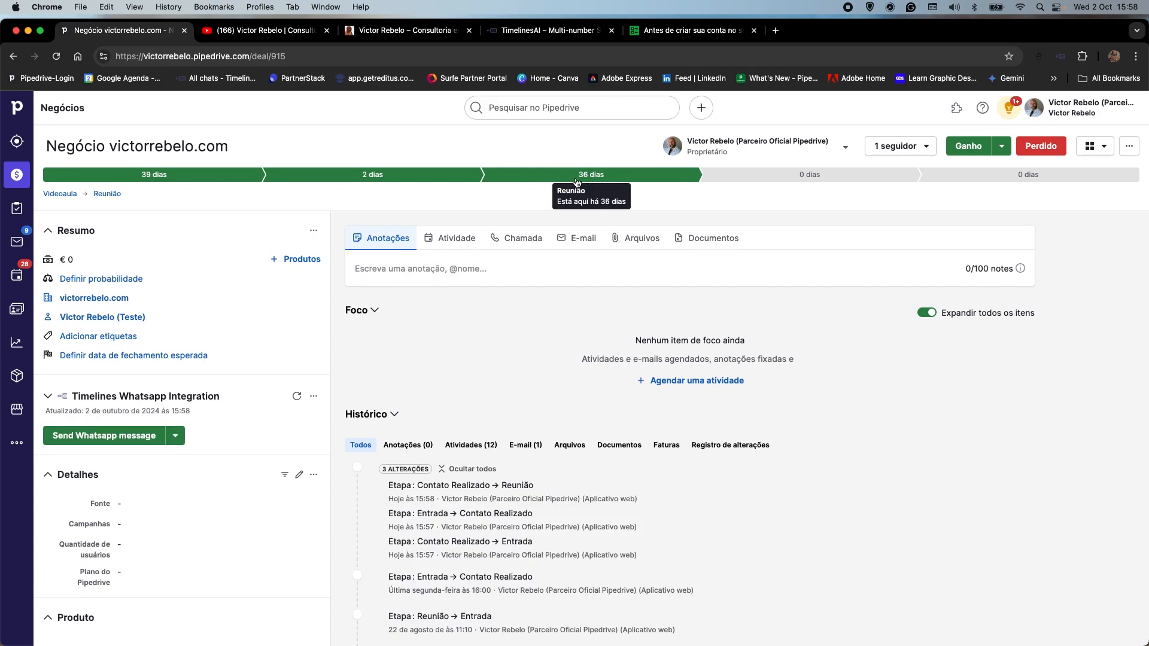
click(460, 244)
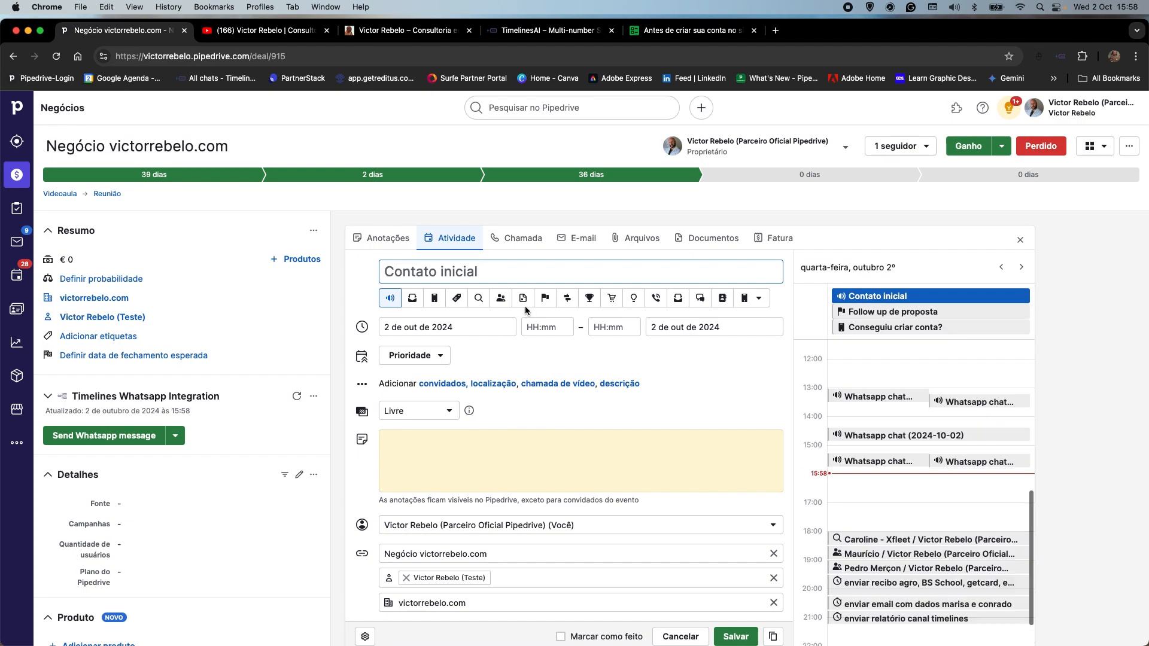
click(501, 298)
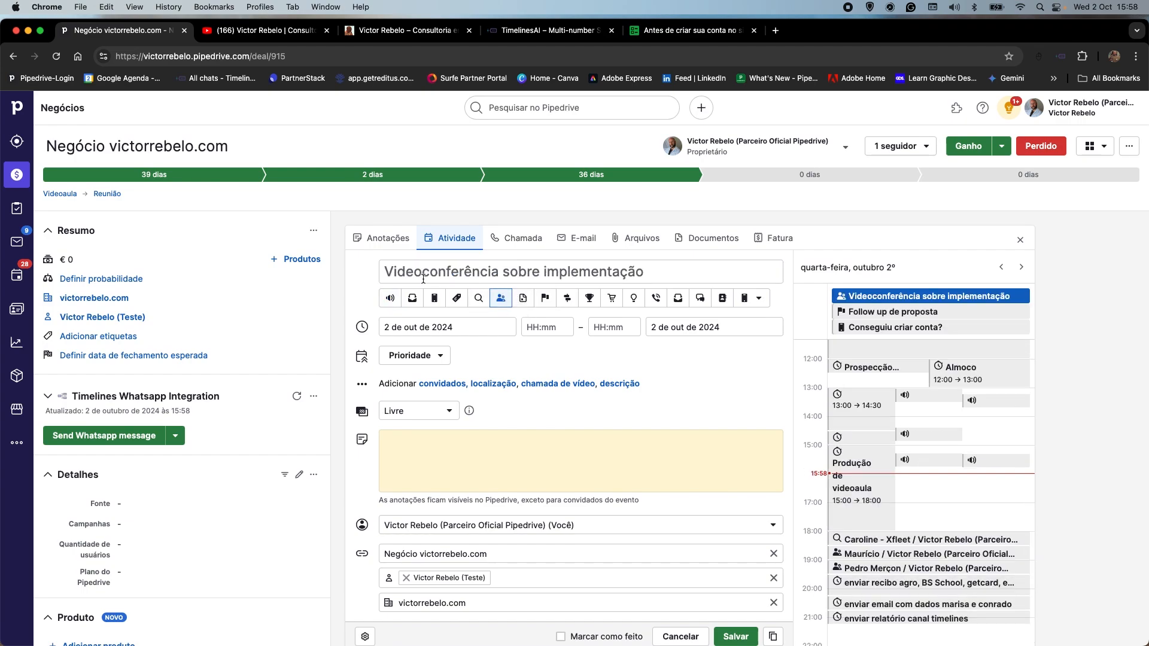
click(467, 322)
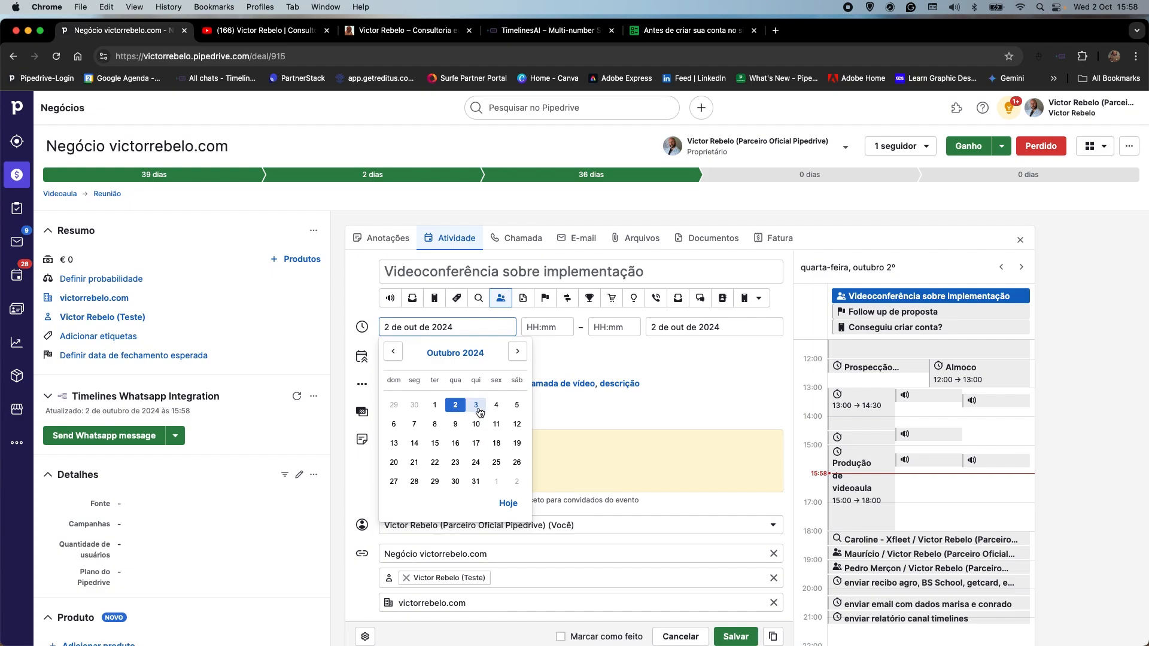
click(477, 407)
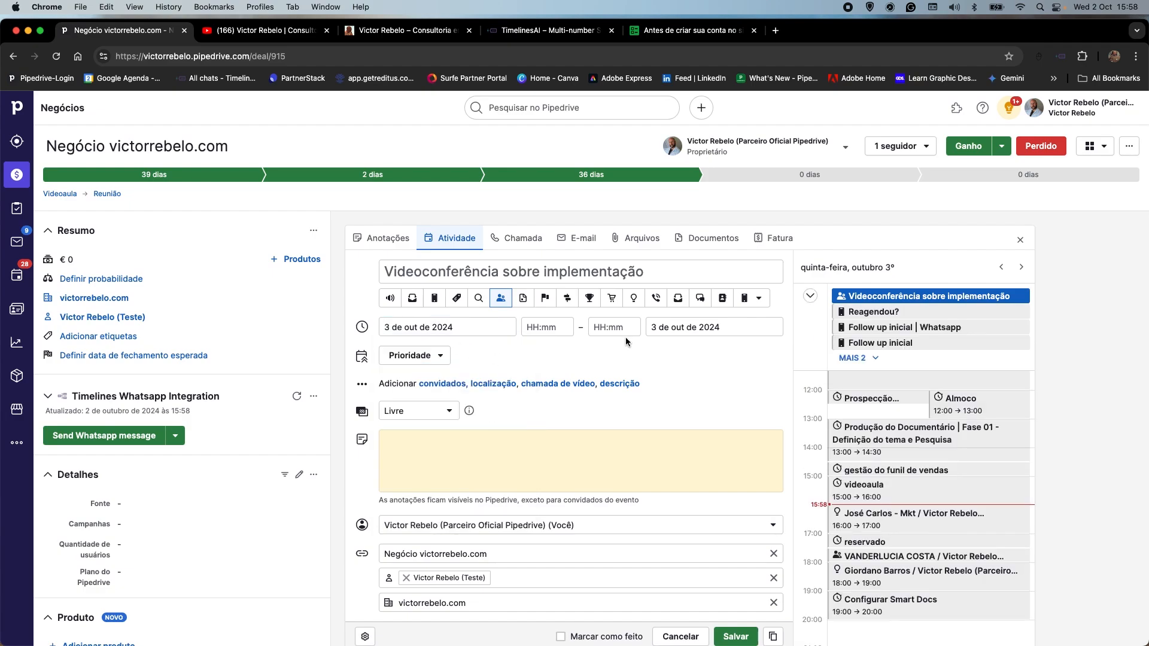
Set the videoconference activity to run from 16:00 to 17:00 on 24 October 2024 and save it.
click(542, 328)
click(572, 443)
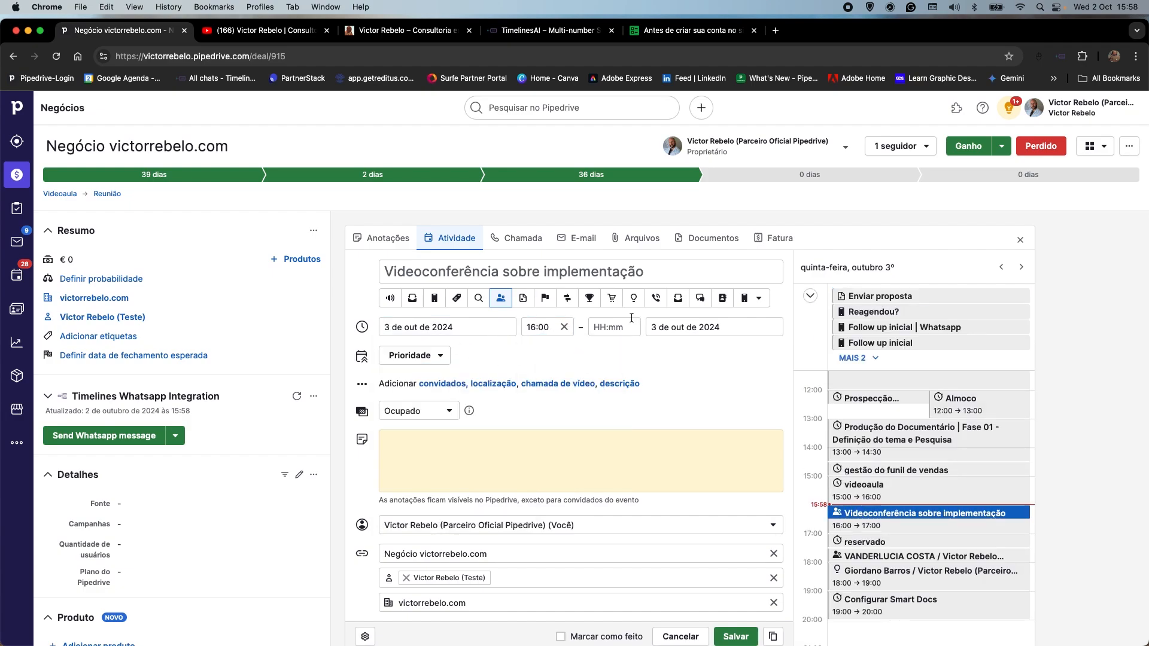
click(605, 327)
click(599, 451)
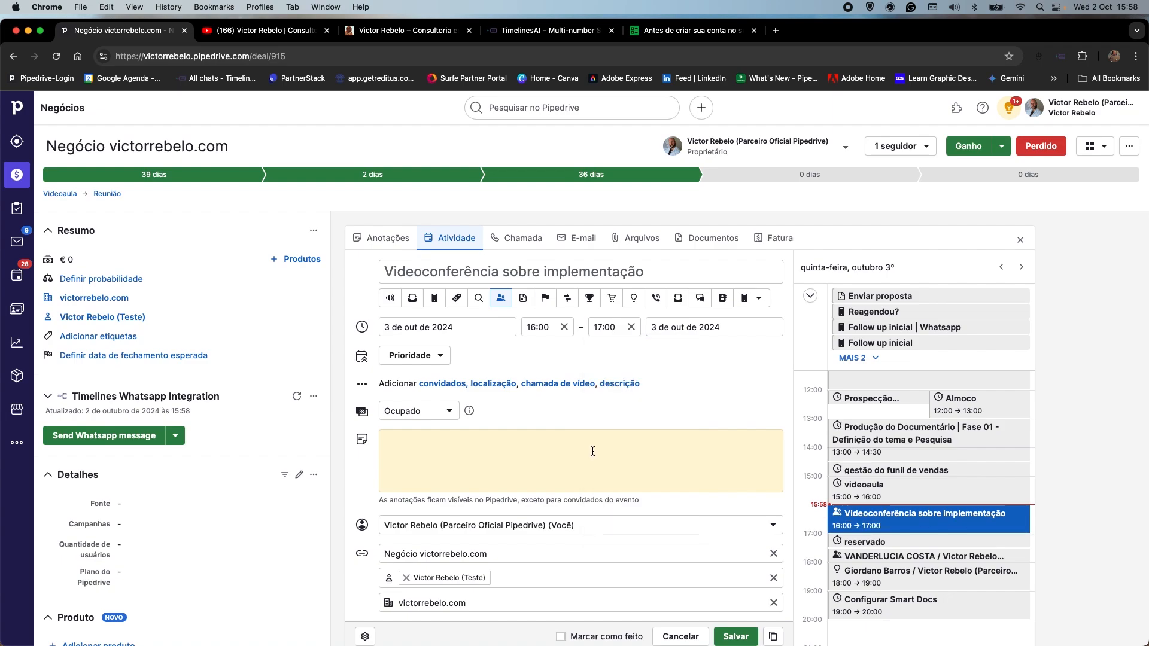
click(470, 327)
click(476, 462)
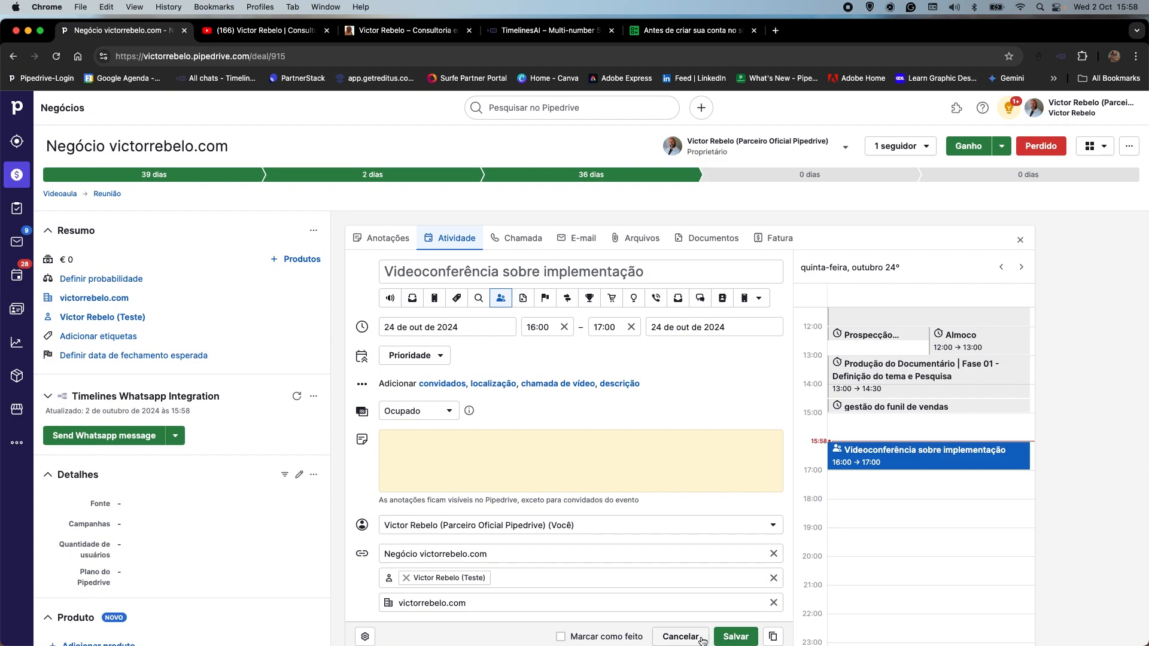
click(736, 636)
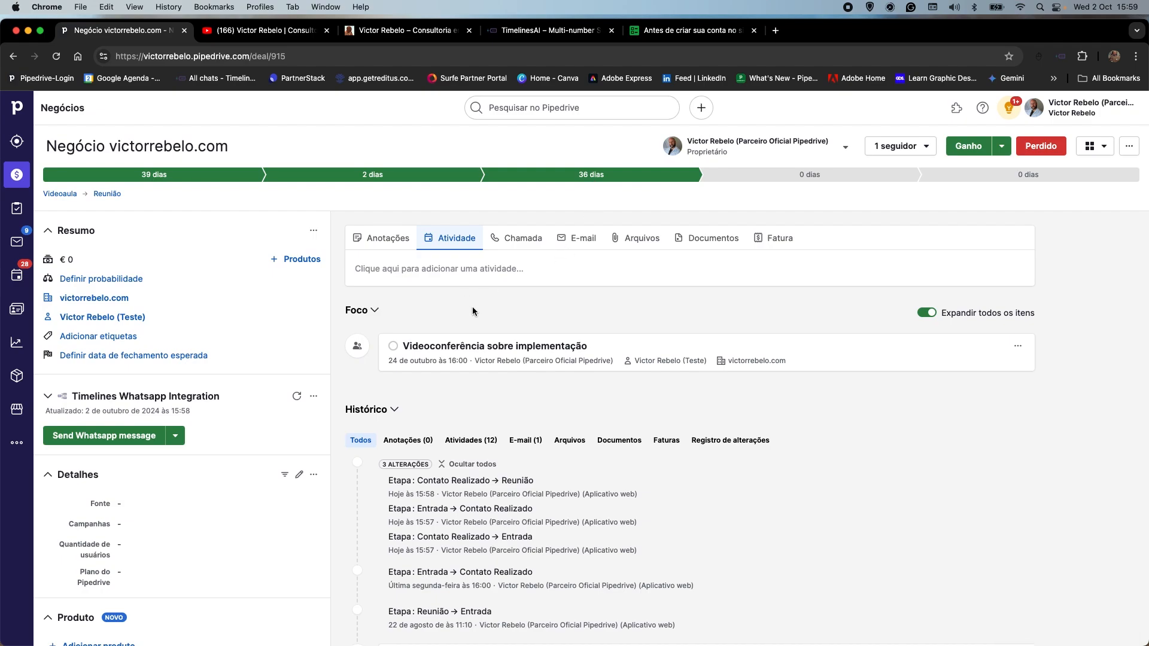
Mark the videoconference activity as done and move its deal from Reunião to the Follow up stage of the pipeline.
click(393, 347)
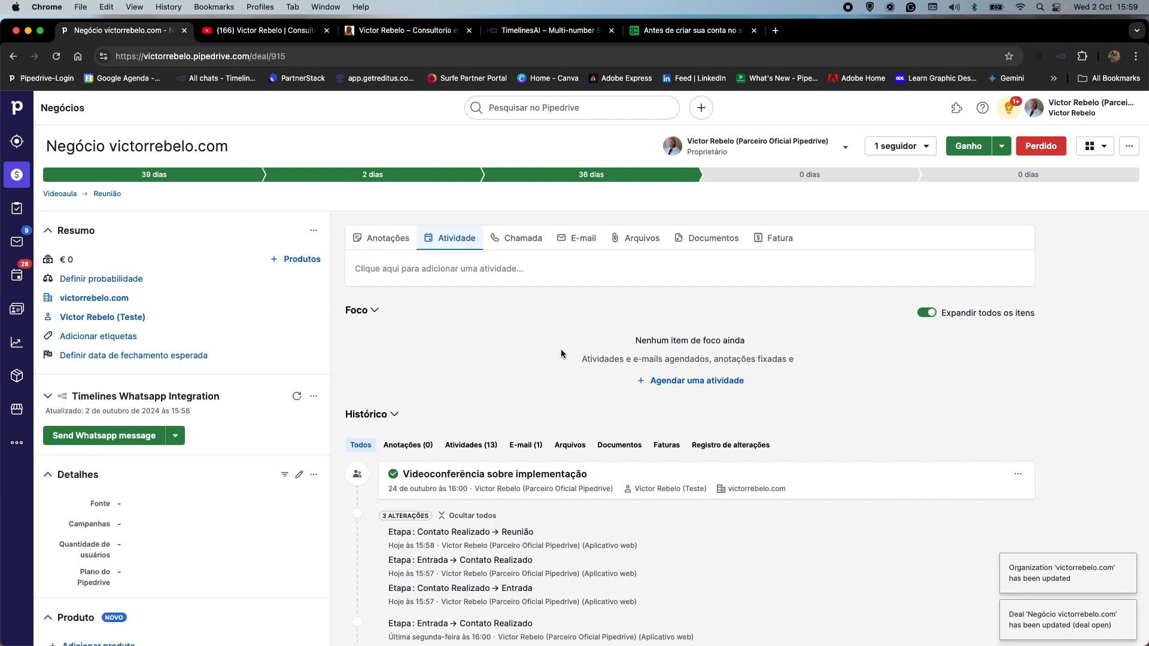
click(23, 176)
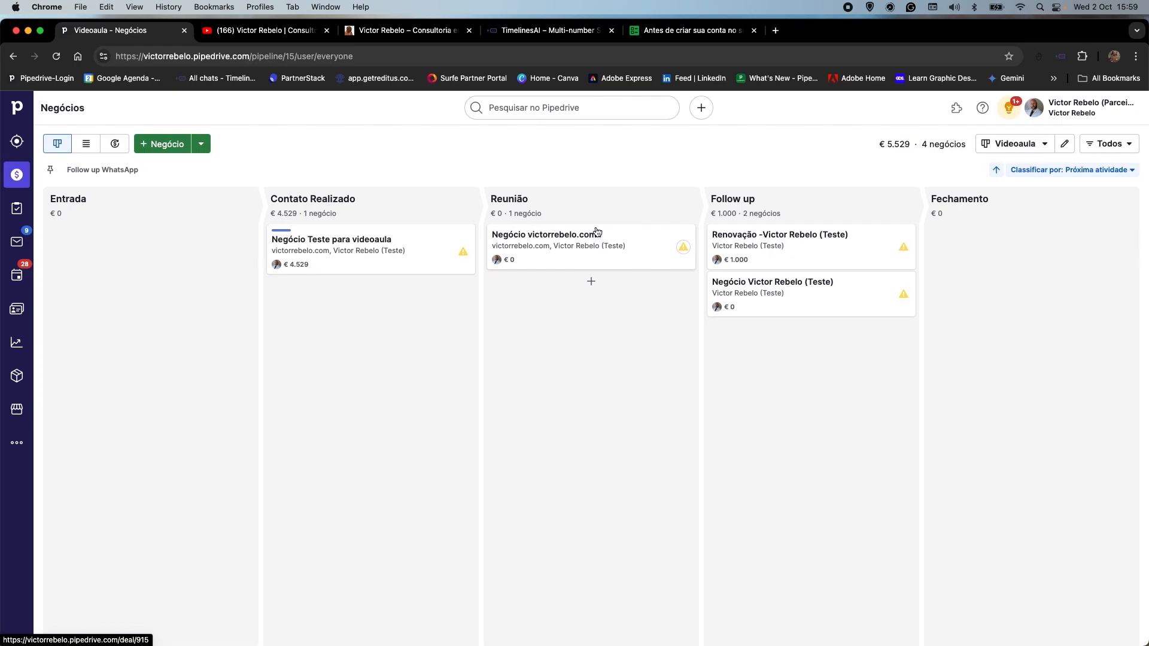
drag(593, 247, 811, 368)
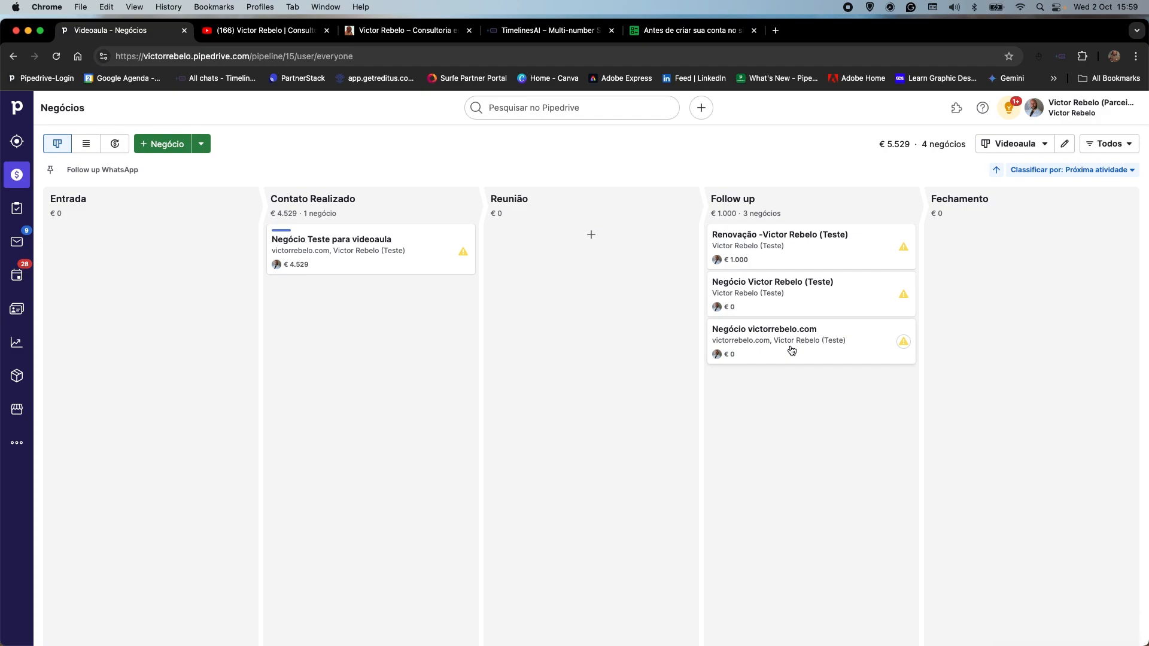
Open the deal just moved to Follow up and save a new "Follow up de proposta" activity for it.
click(754, 348)
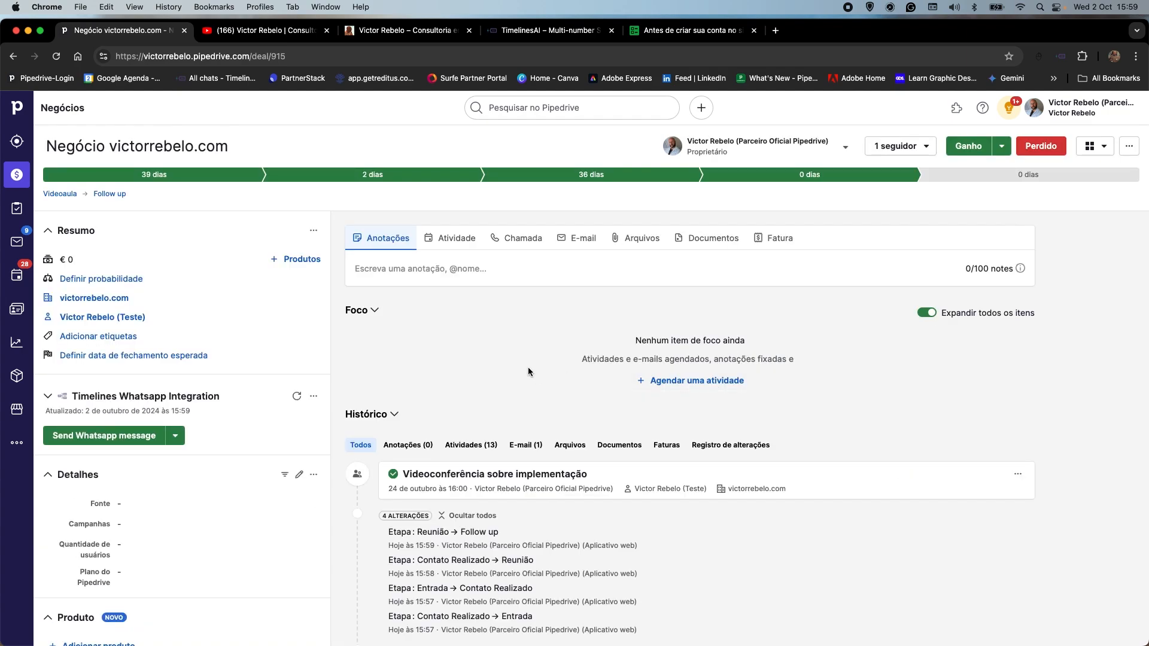
click(455, 238)
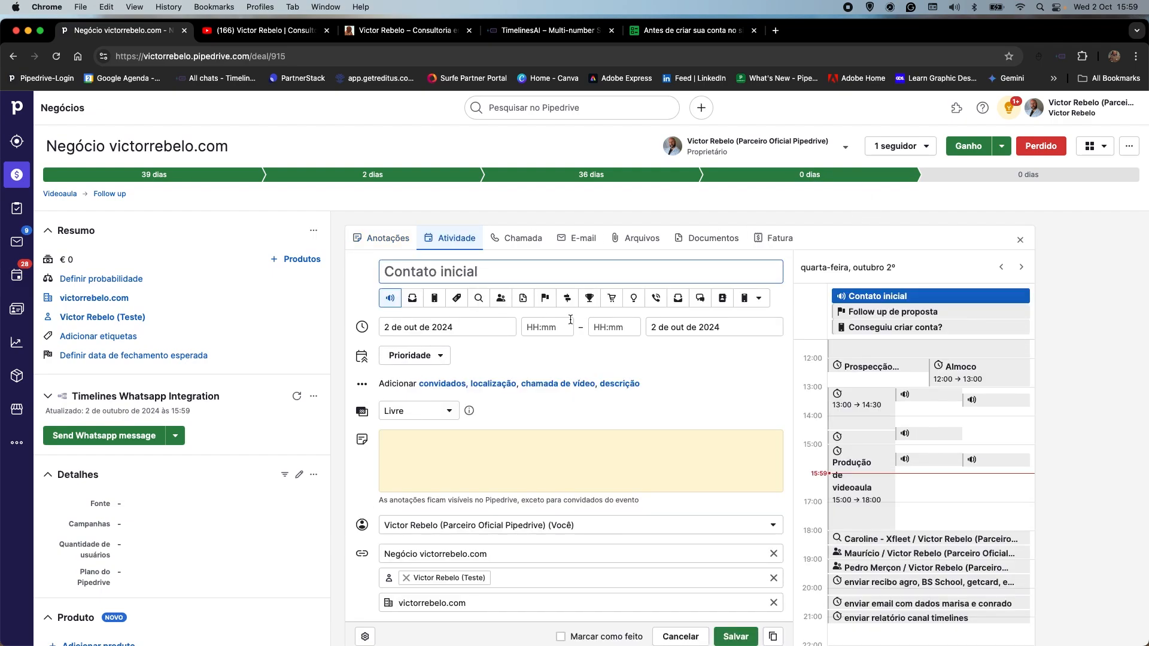
click(545, 298)
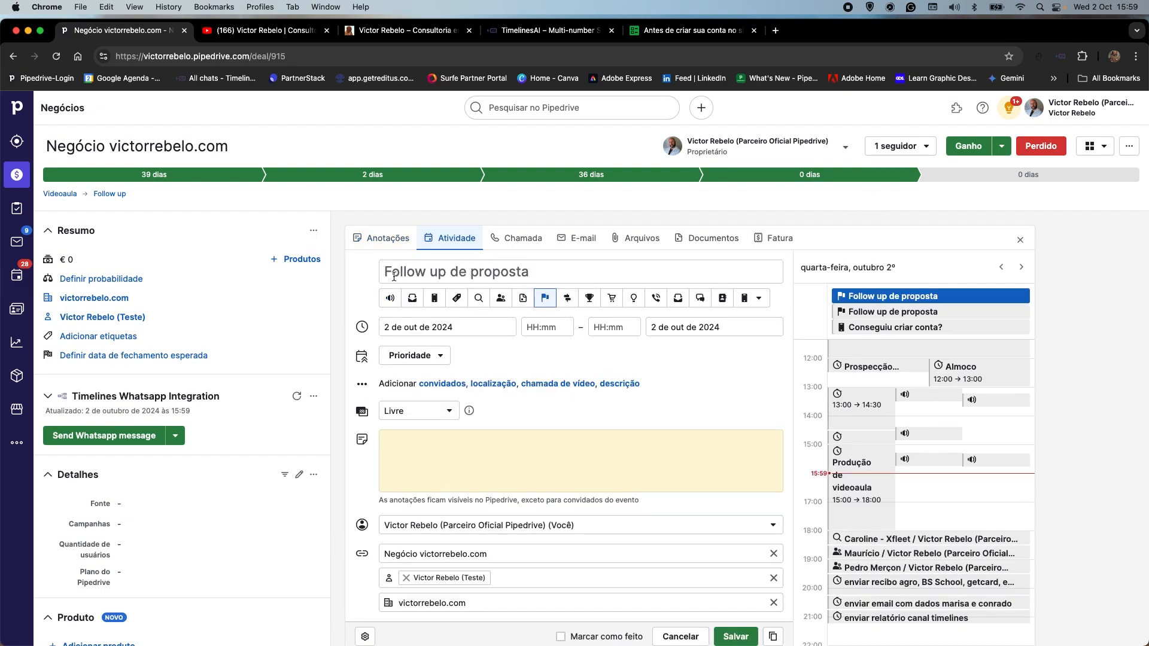
click(735, 636)
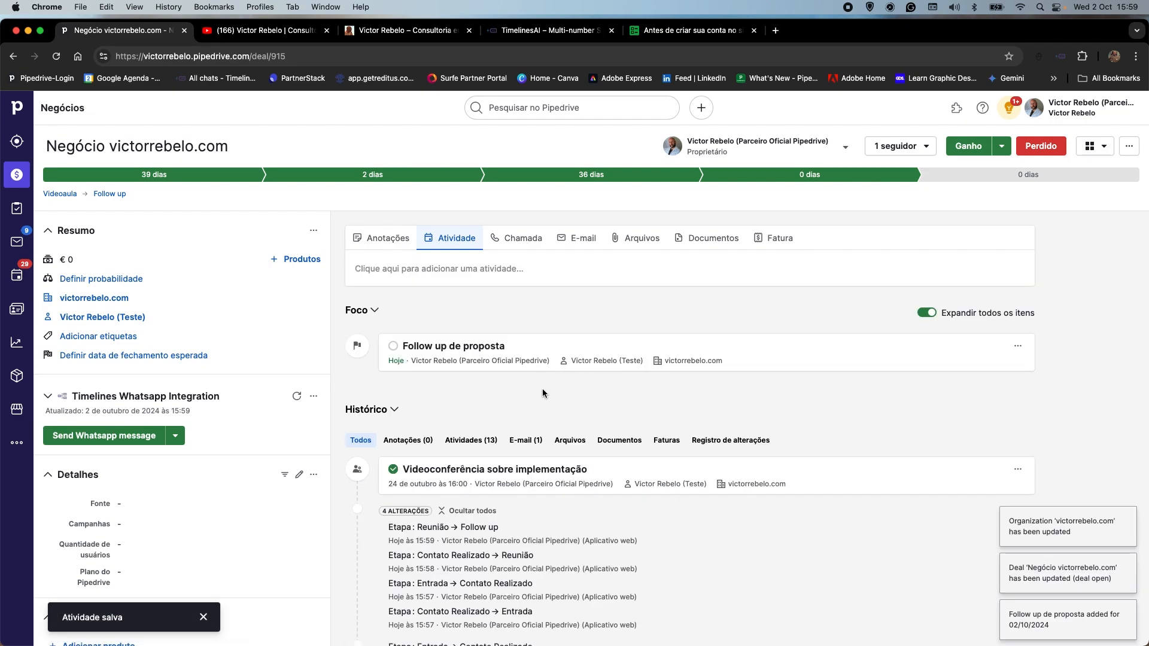
Add the note "ainda não tem resposta do diretor." to the "Follow up de proposta" activity, mark it as done and save it.
click(465, 347)
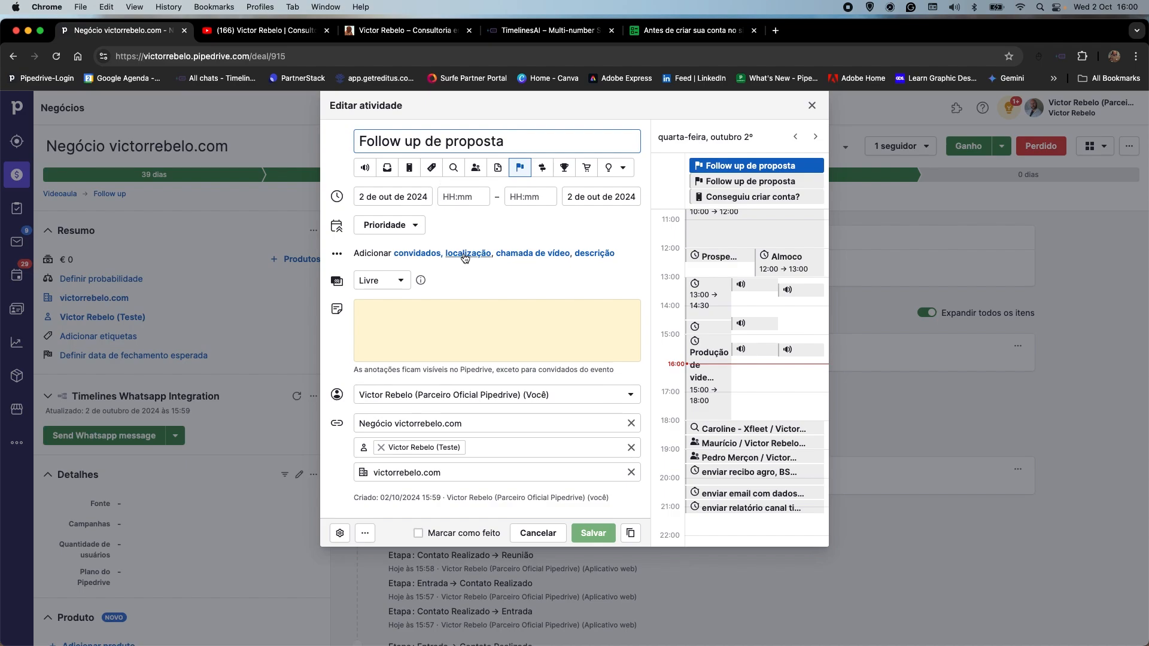
click(393, 320)
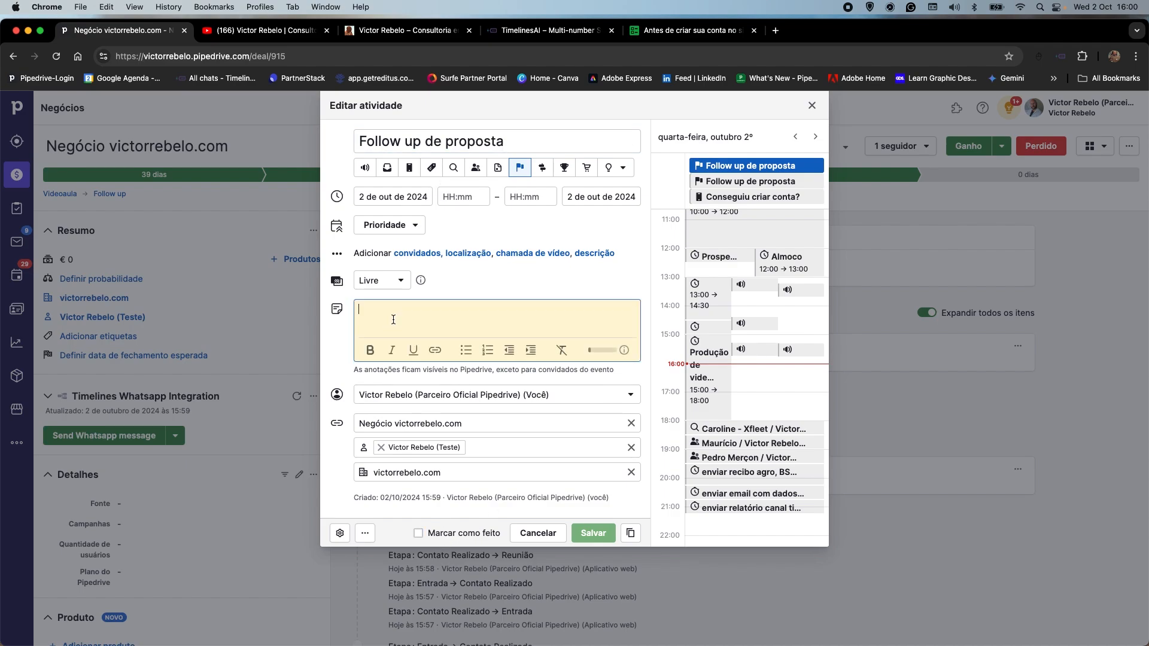
text(ainda não tem resposta do diretor.)
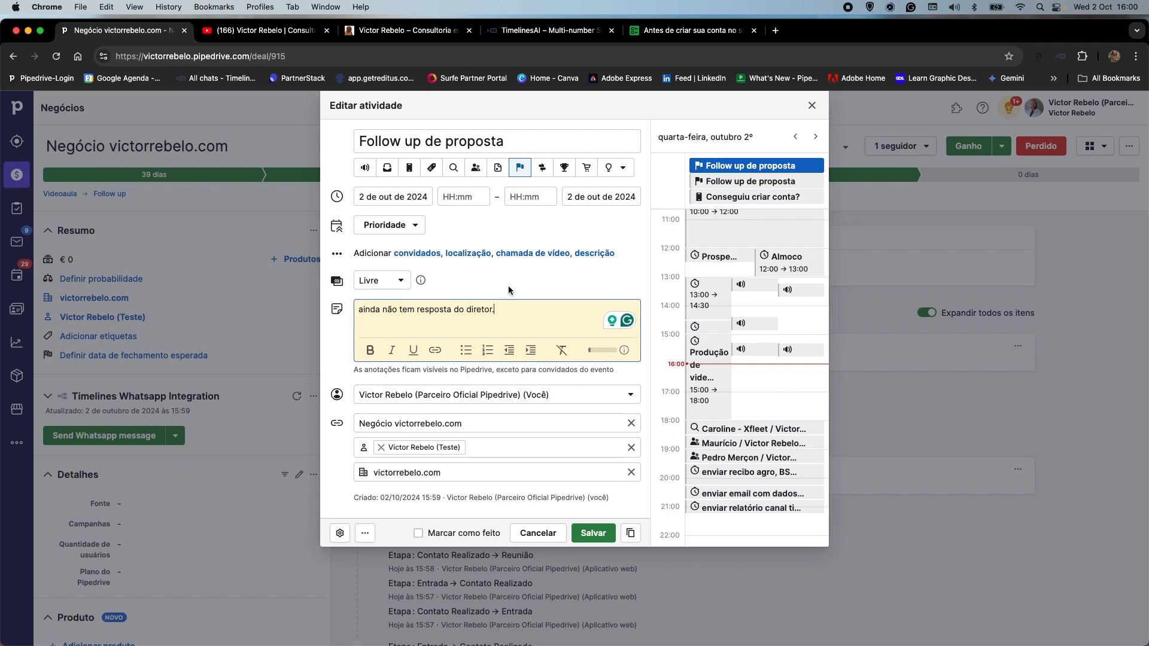
double_click(376, 310)
drag(495, 310, 347, 310)
click(419, 535)
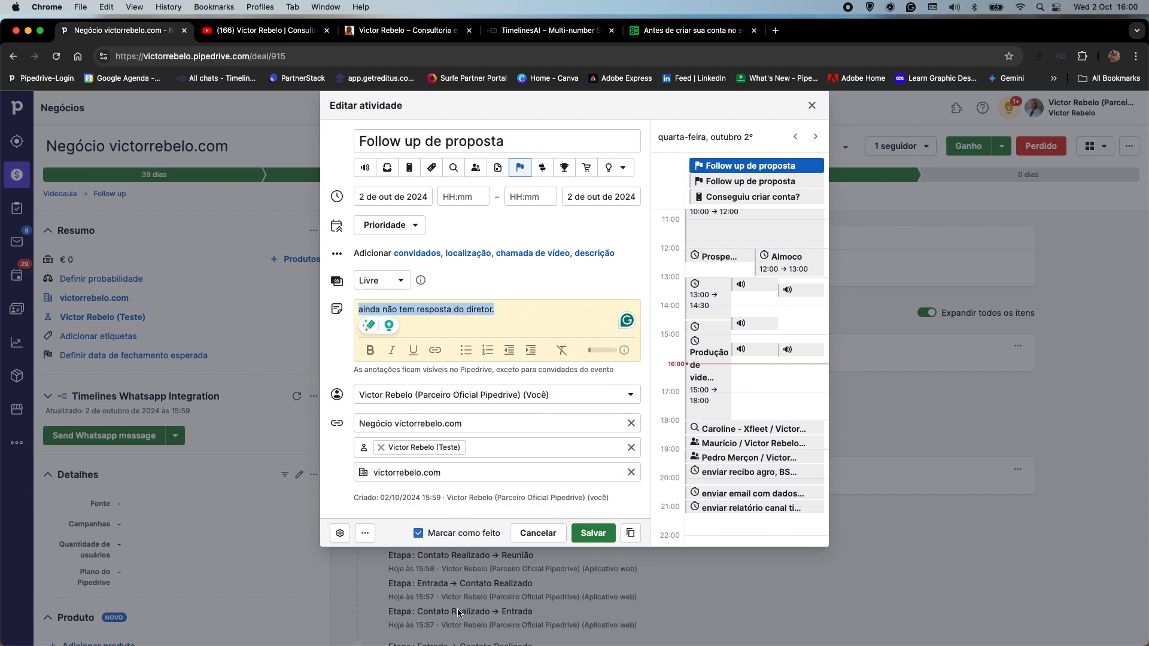
click(595, 534)
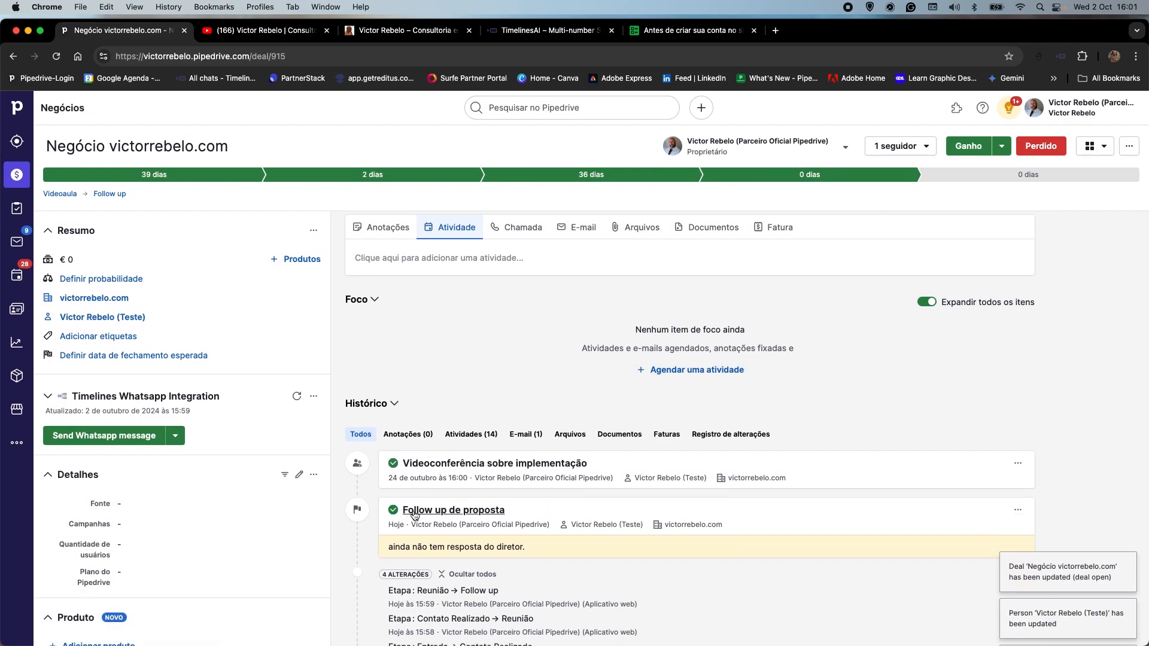
Start a new activity on the open deal, dated 4 October 2024 with a 16:00 start time.
click(448, 238)
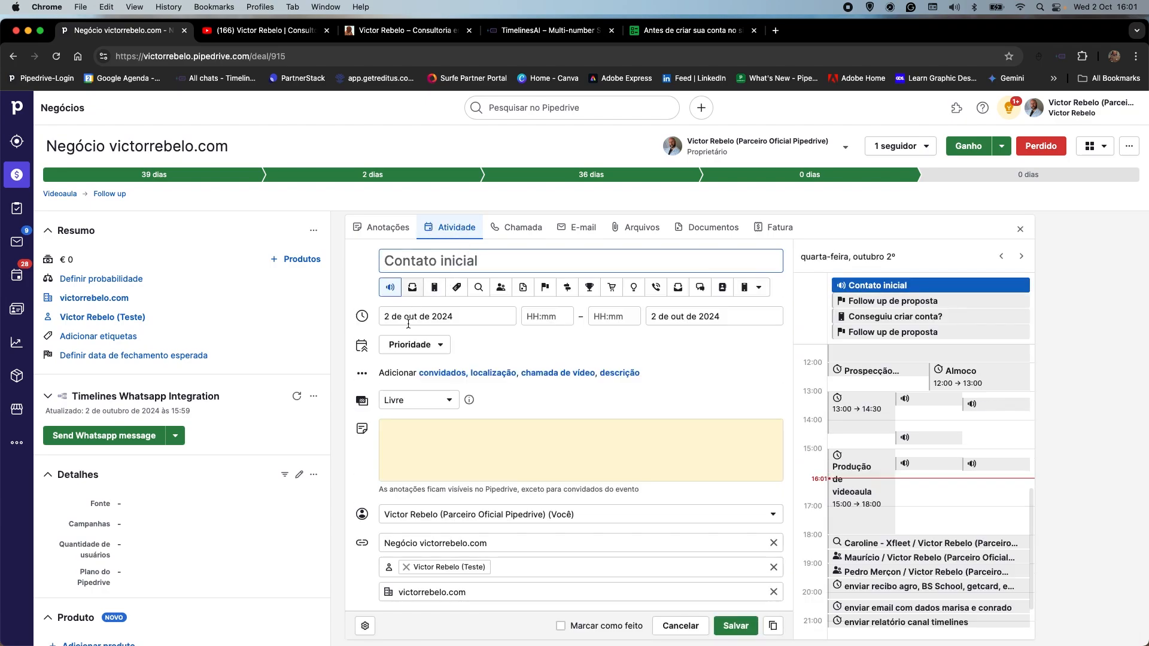
click(501, 317)
click(494, 397)
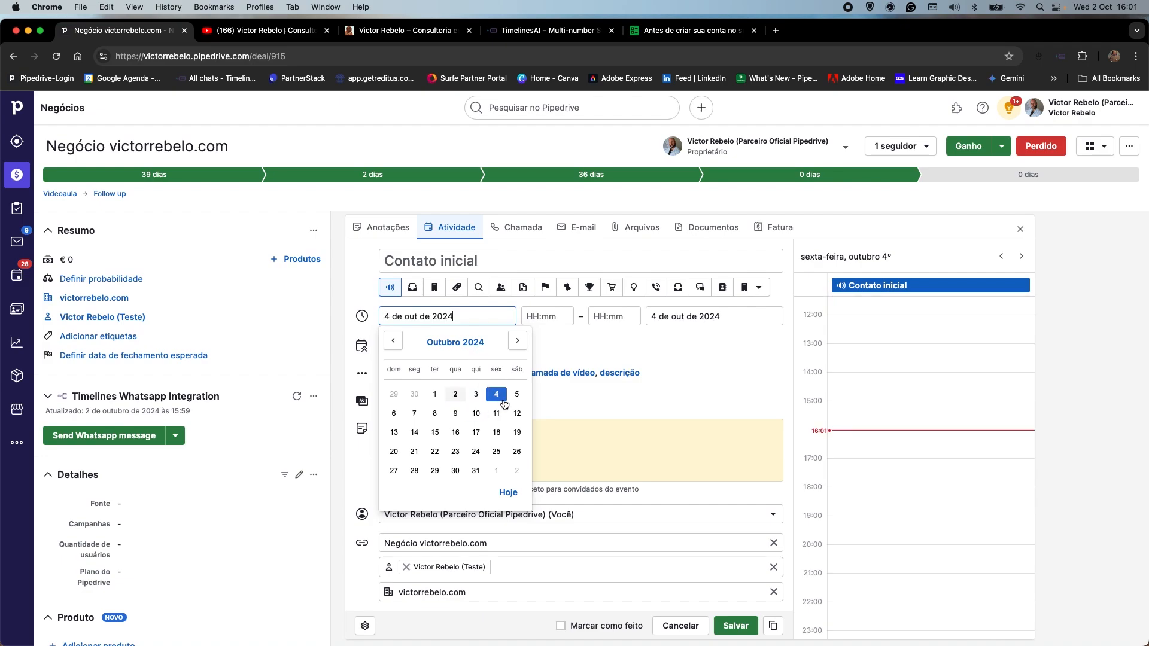
click(540, 316)
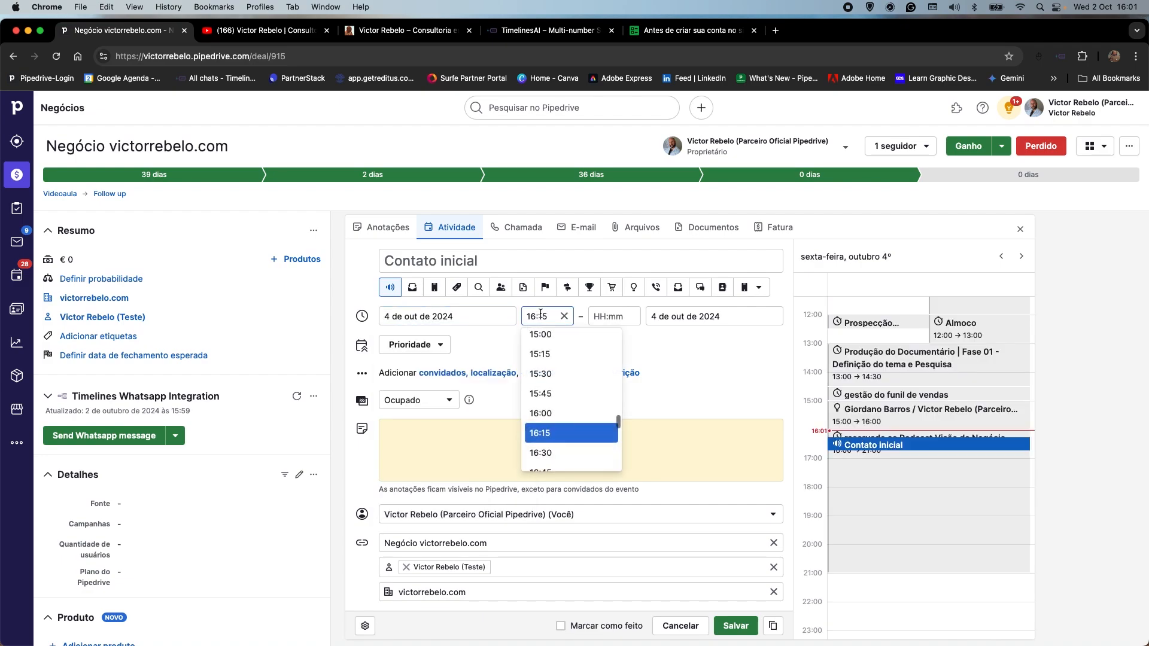
click(549, 415)
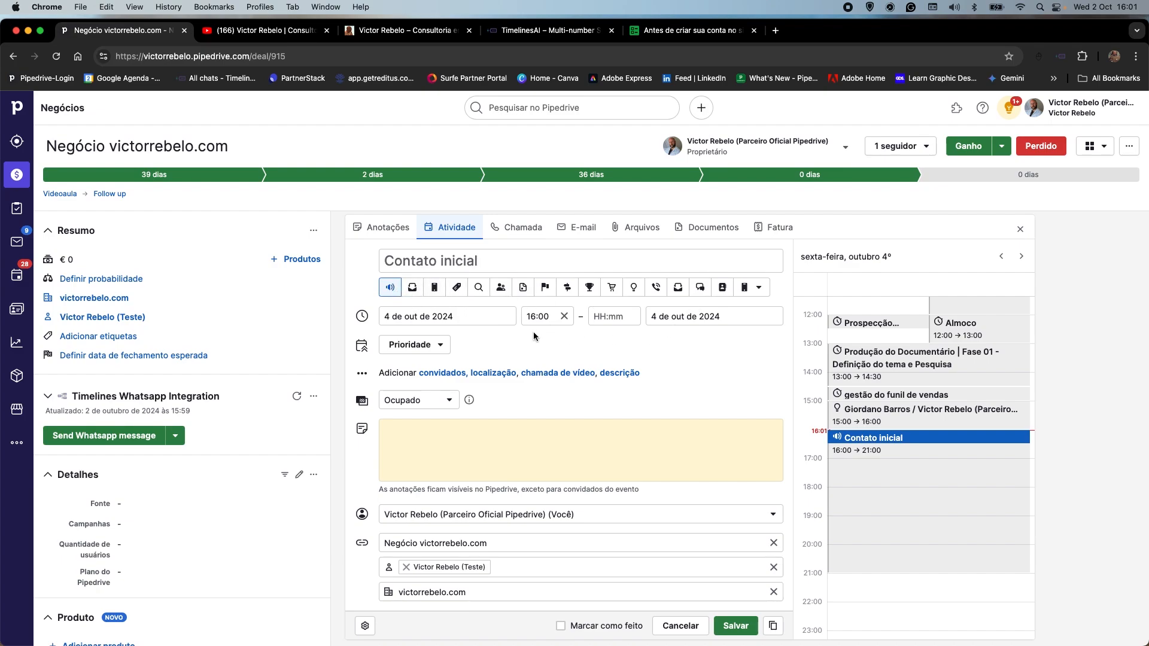
Set the new activity's type to Ligação and save it on the deal.
click(760, 288)
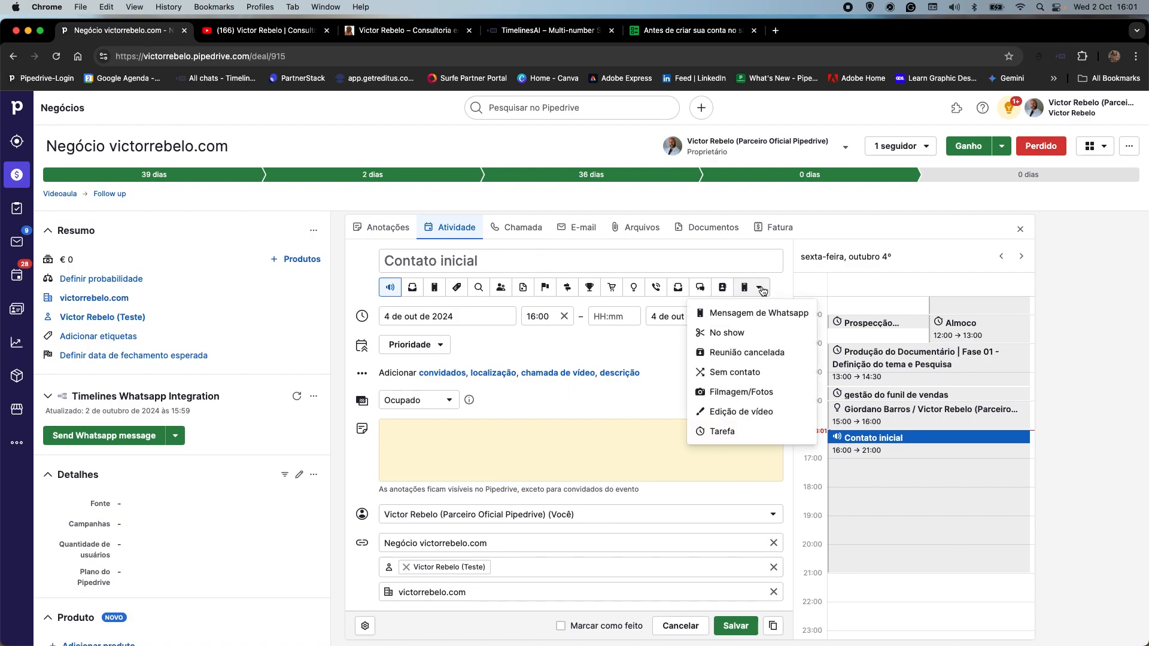
click(745, 311)
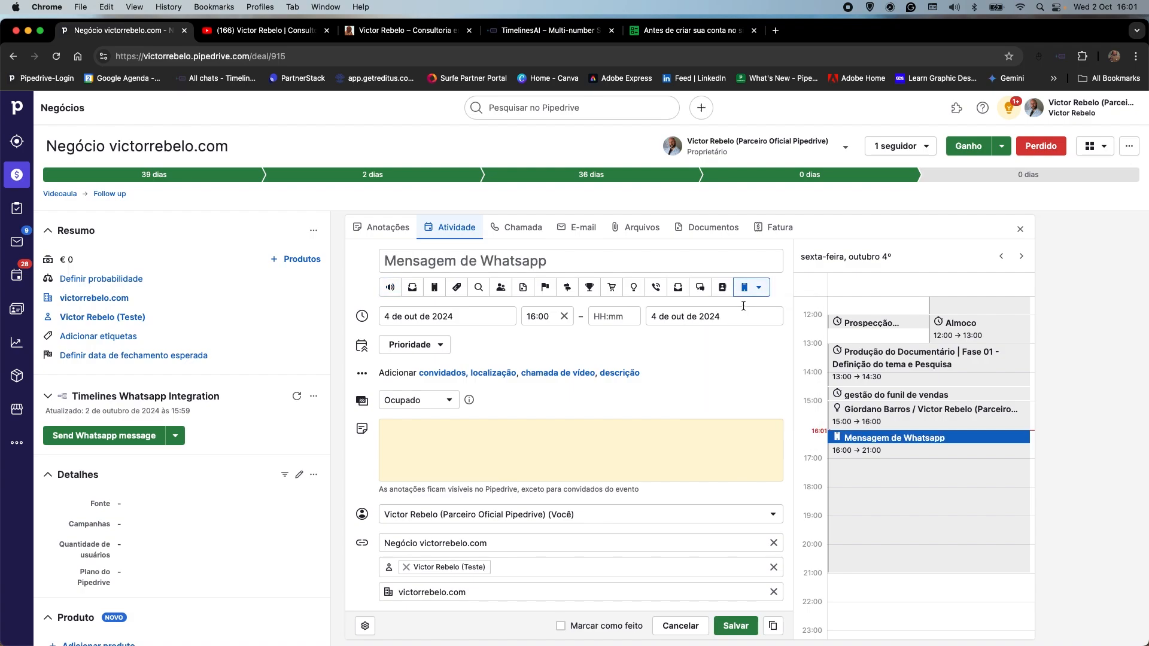
click(655, 287)
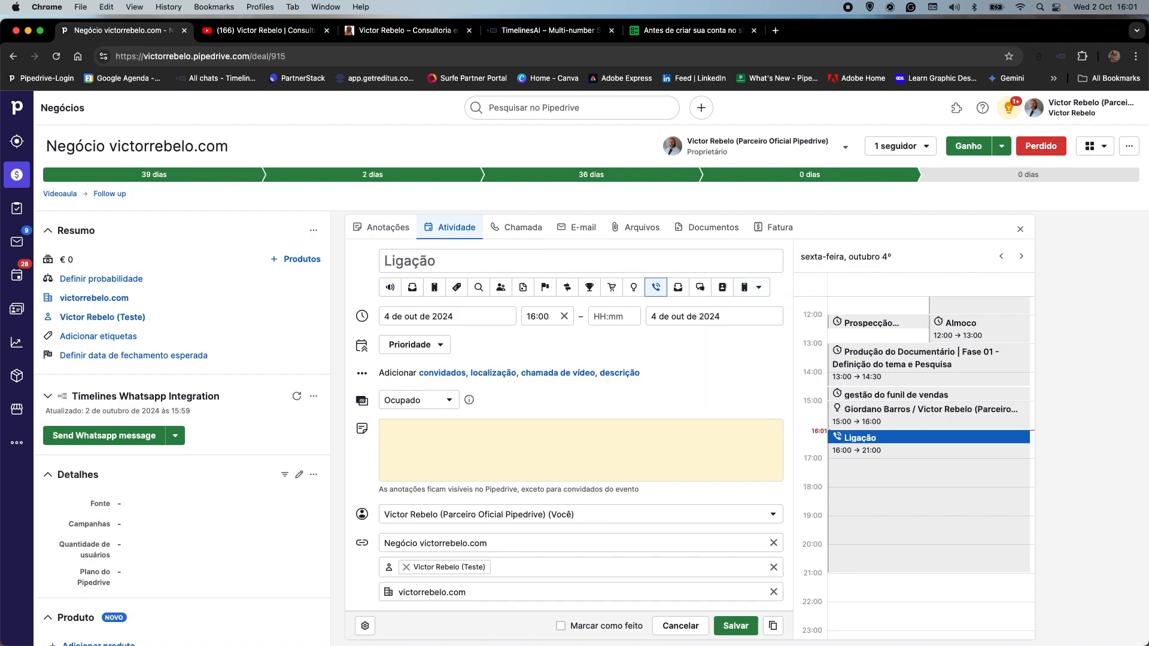
click(724, 626)
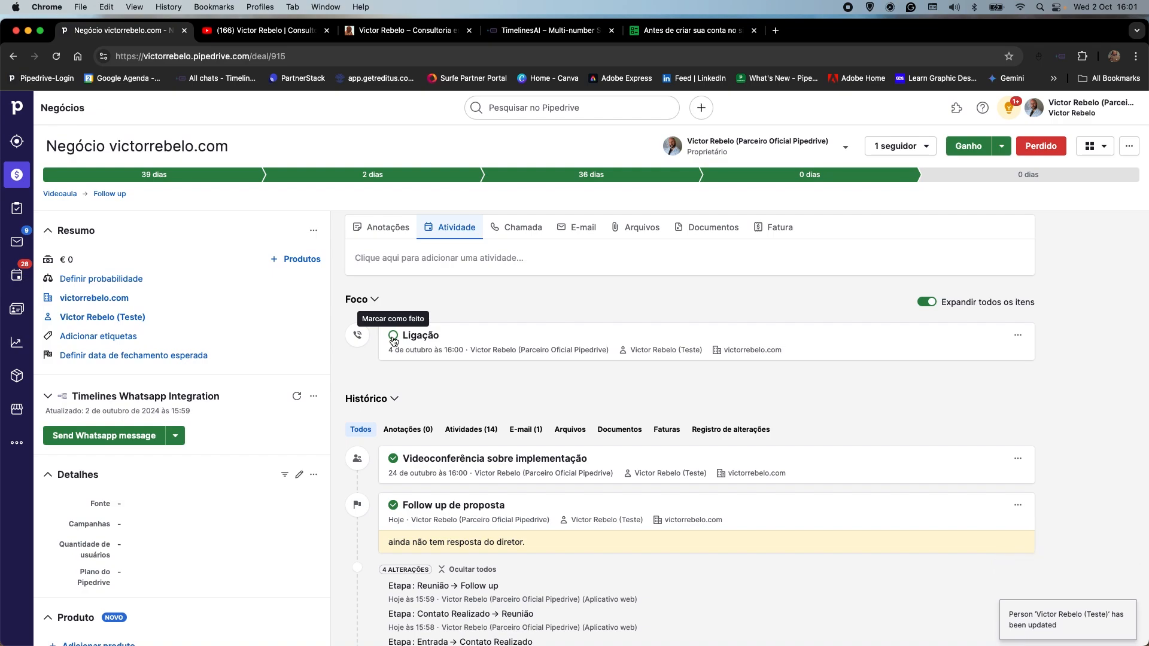
Mark the Ligação activity as done and move the deal to the Fechamento stage.
click(393, 340)
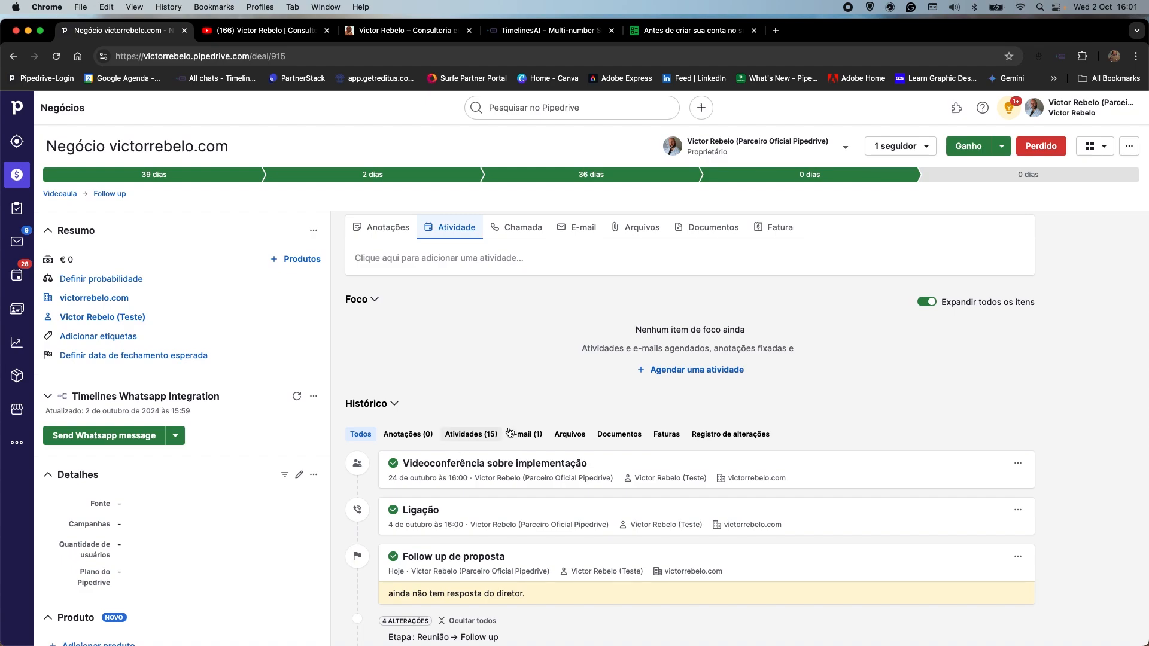
click(952, 180)
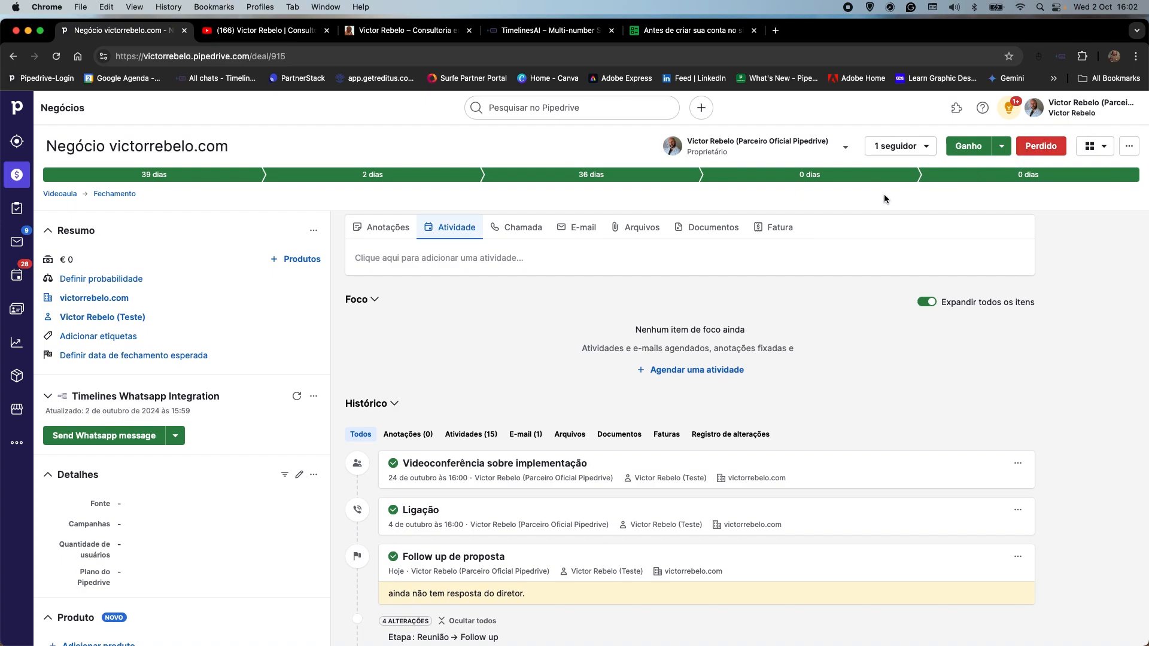
Return to the deals pipeline and review the sales assistant's progress and upcoming agenda.
click(18, 177)
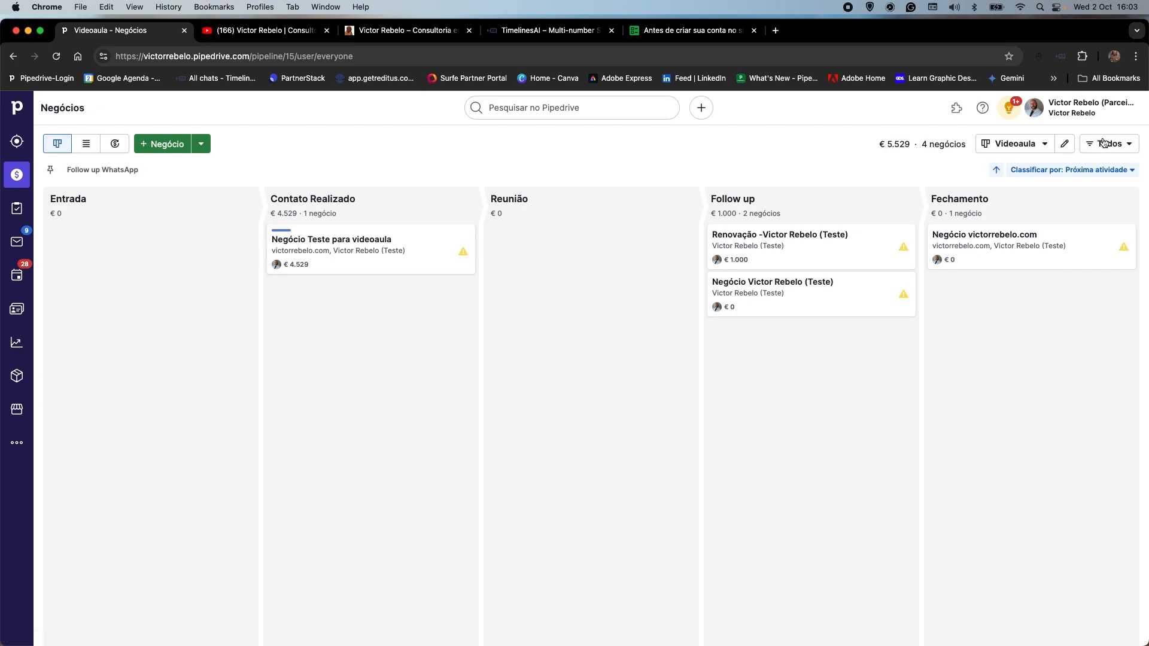
click(1010, 109)
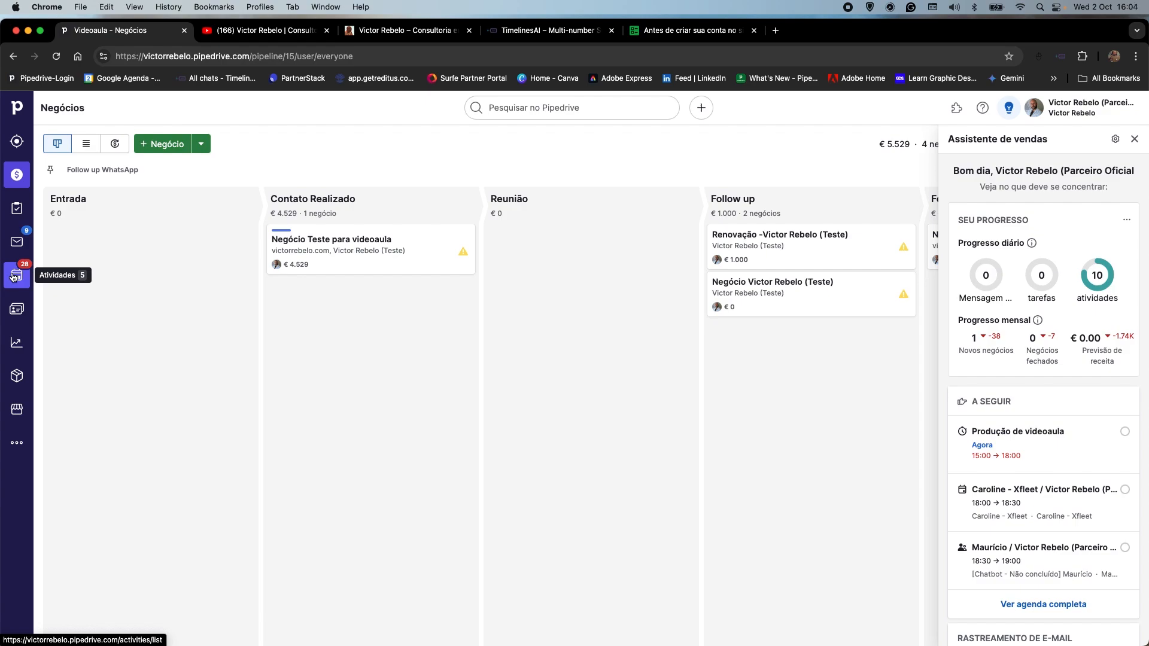
click(495, 157)
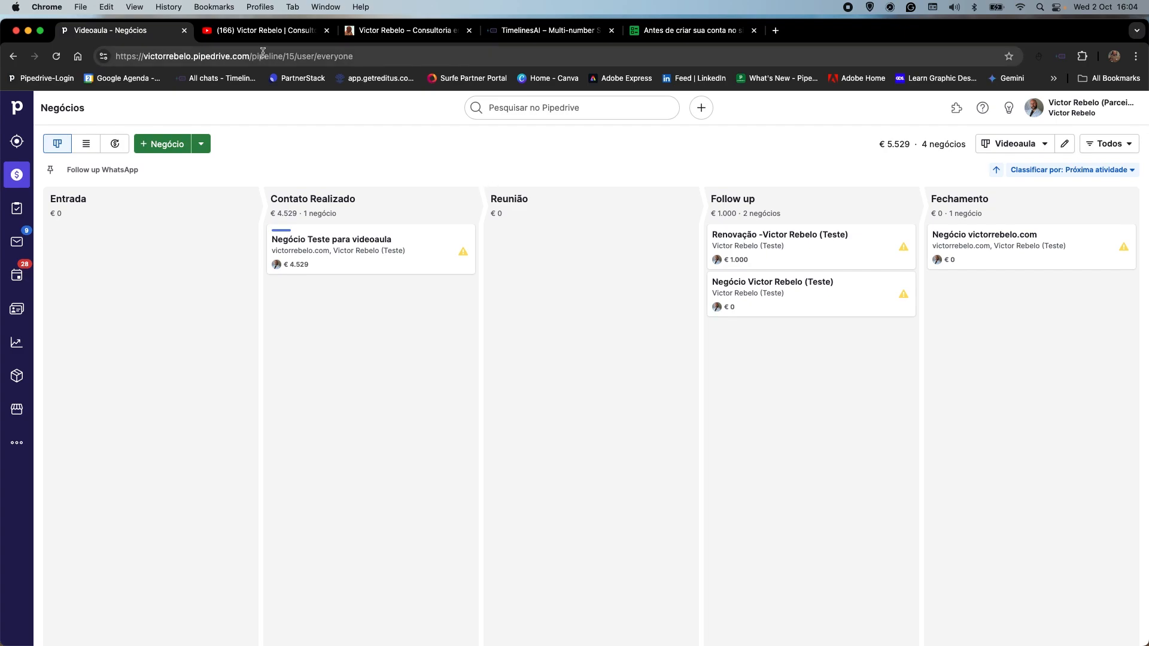
Switch to the YouTube channel, browse its sales funnel and Pipedrive tutorial playlists, and return to Pipedrive.
click(264, 30)
scroll(513, 353, down, 5)
scroll(514, 353, down, 5)
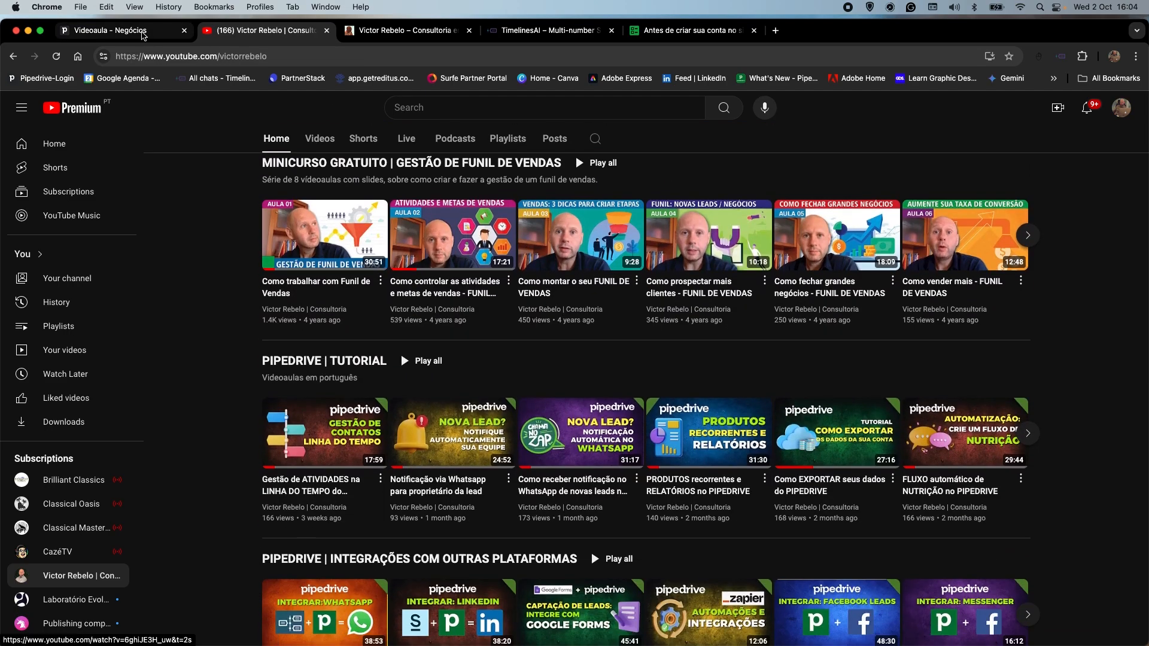
click(141, 31)
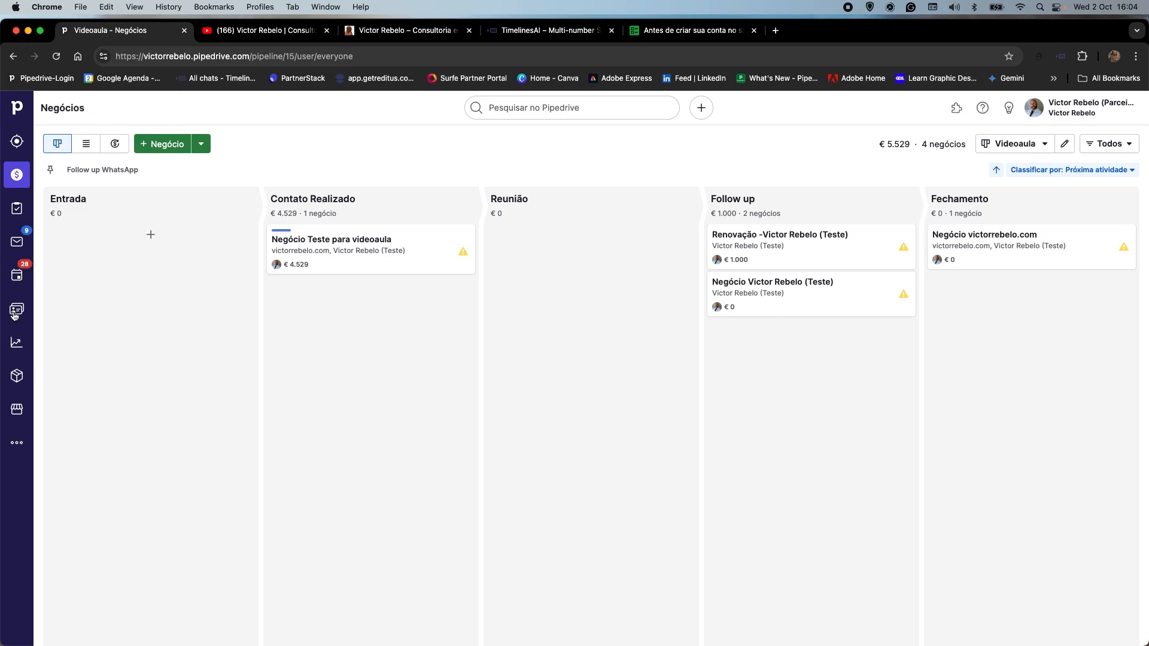
Review the activities as a list and in the weekly calendar, and return to the deals pipeline.
click(11, 280)
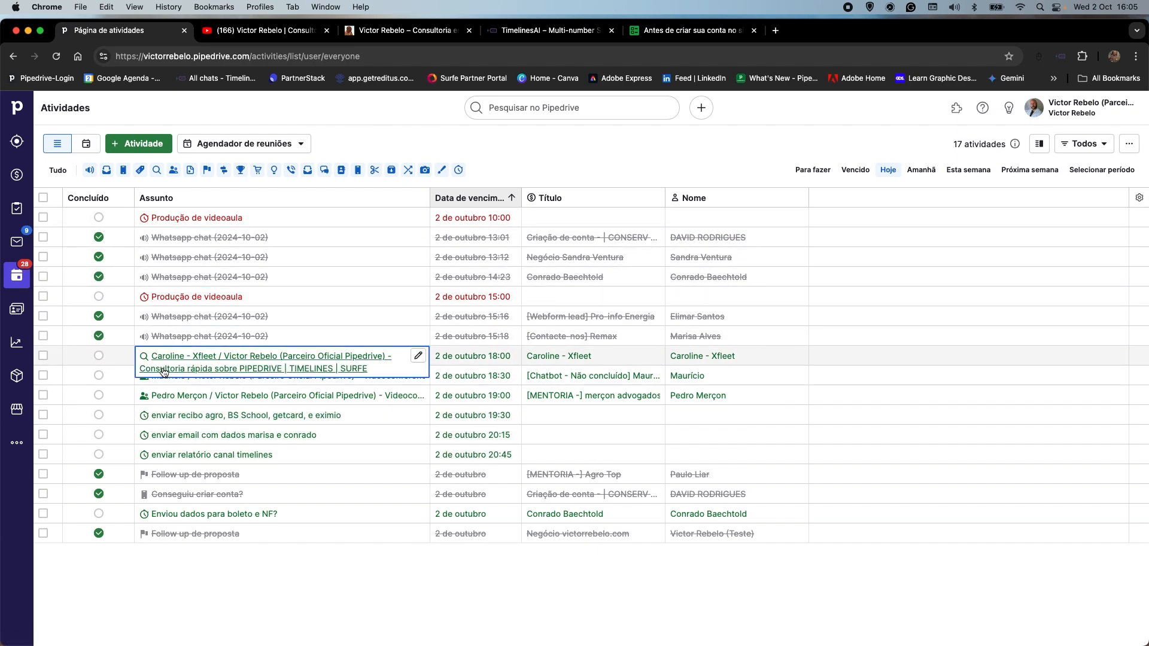
click(85, 142)
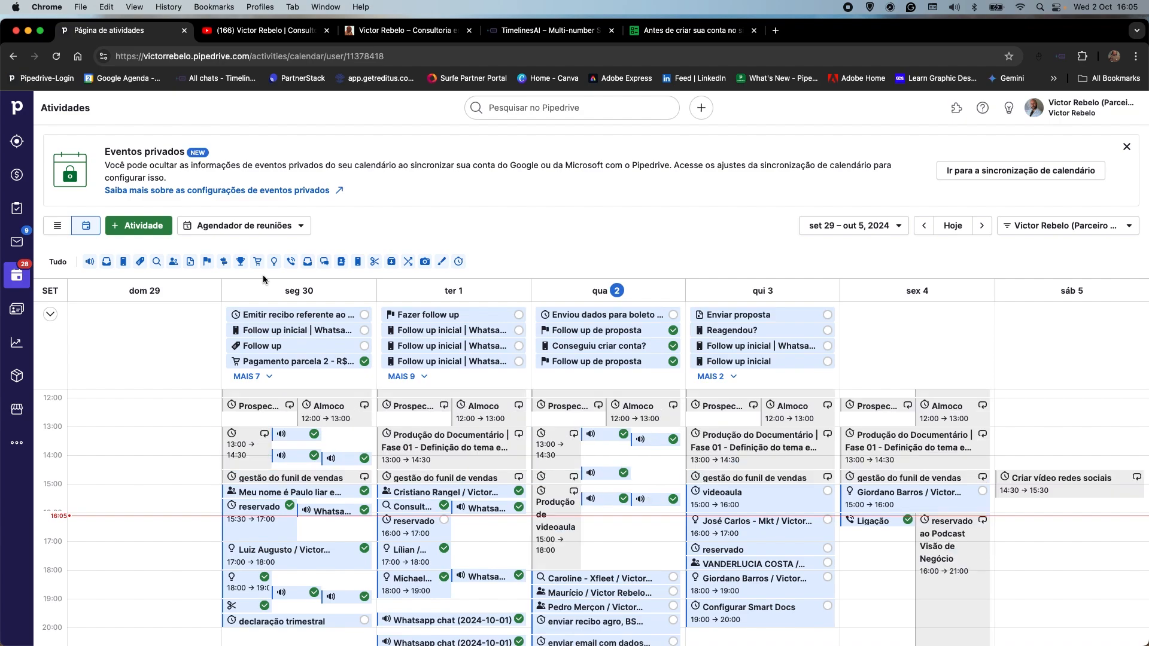
click(15, 177)
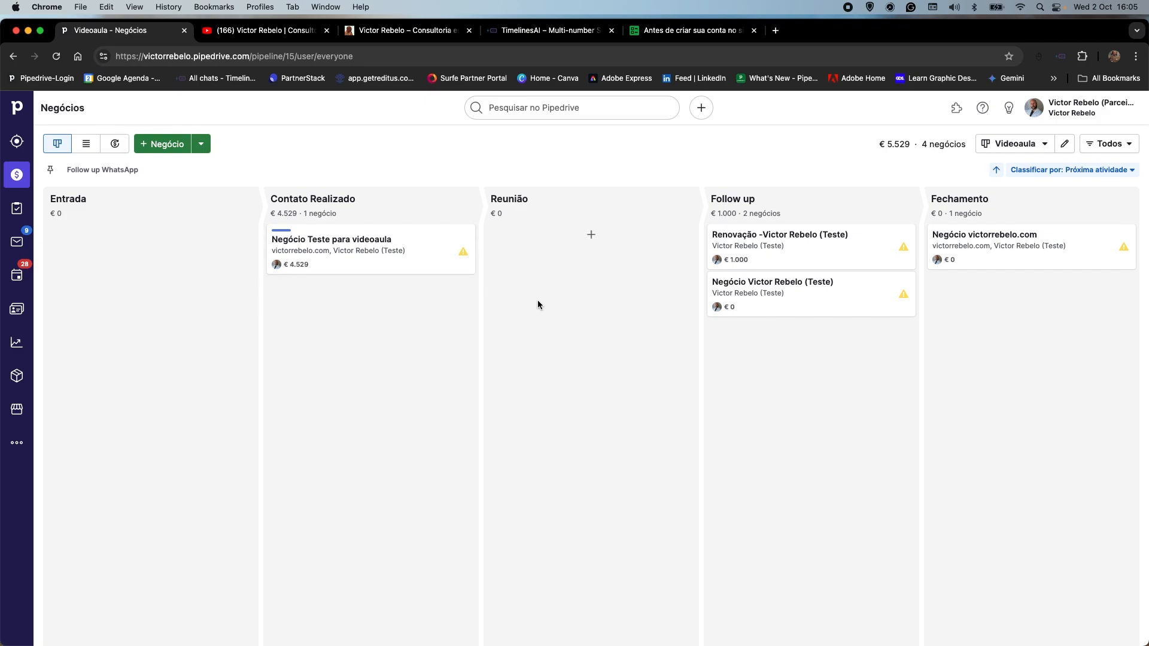
drag(839, 303, 846, 325)
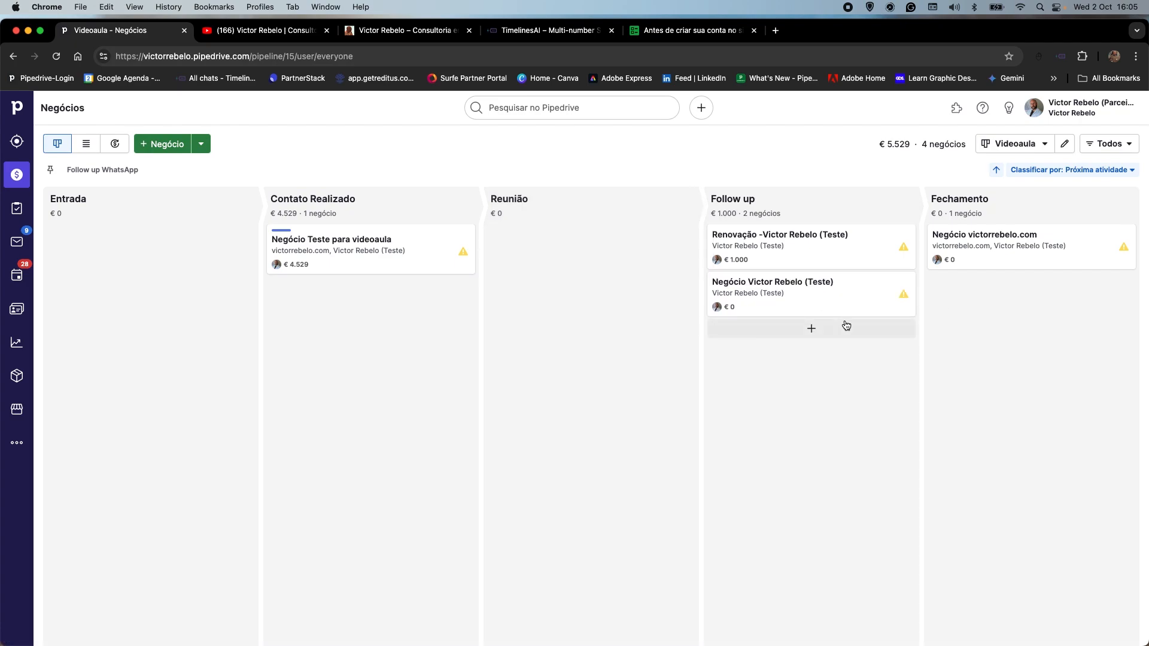
click(911, 299)
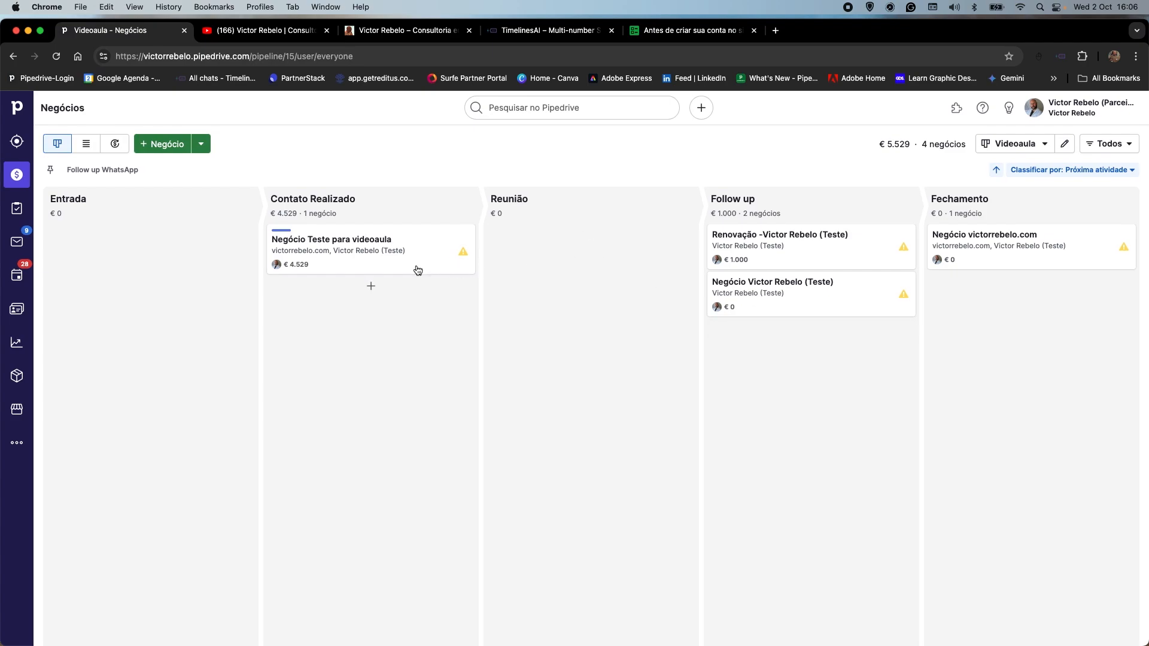
Open the "Negócio Teste para videoaula" deal and save a new "Enviar proposta" activity for 2 October 2024.
drag(392, 266, 366, 259)
click(366, 259)
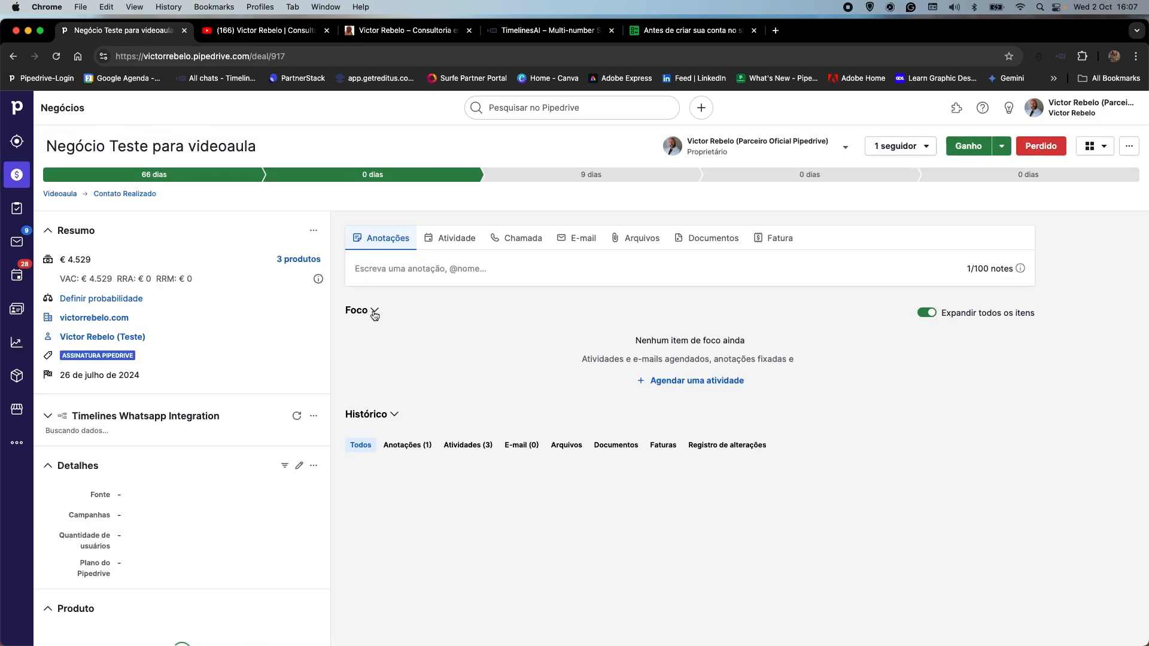
click(466, 238)
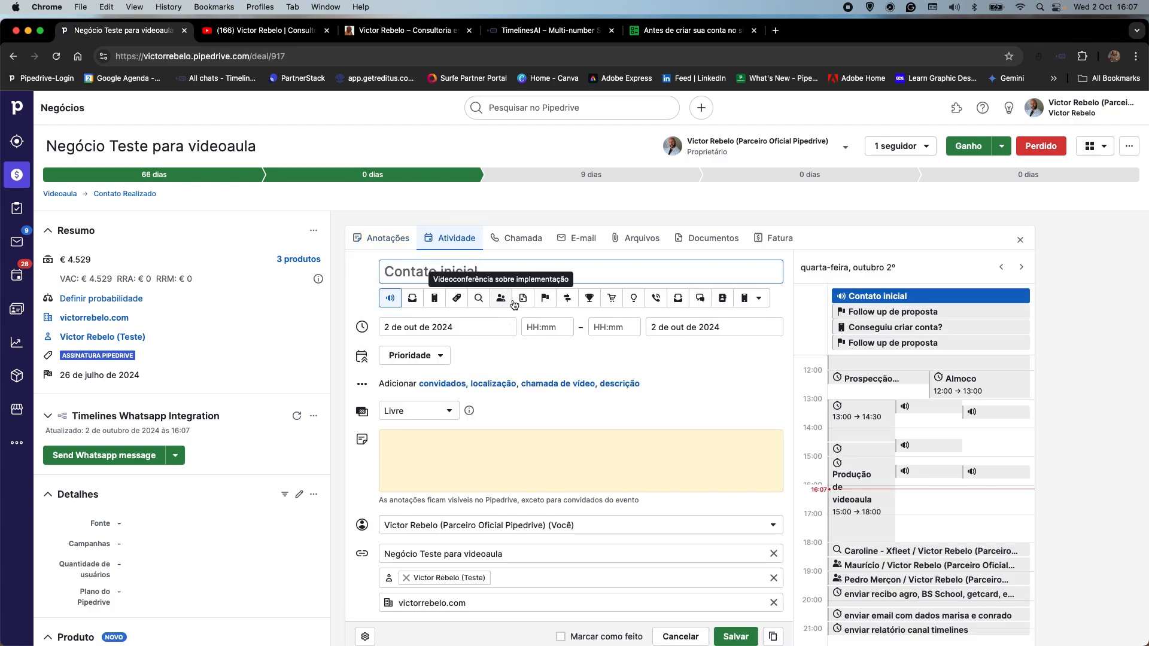
click(524, 308)
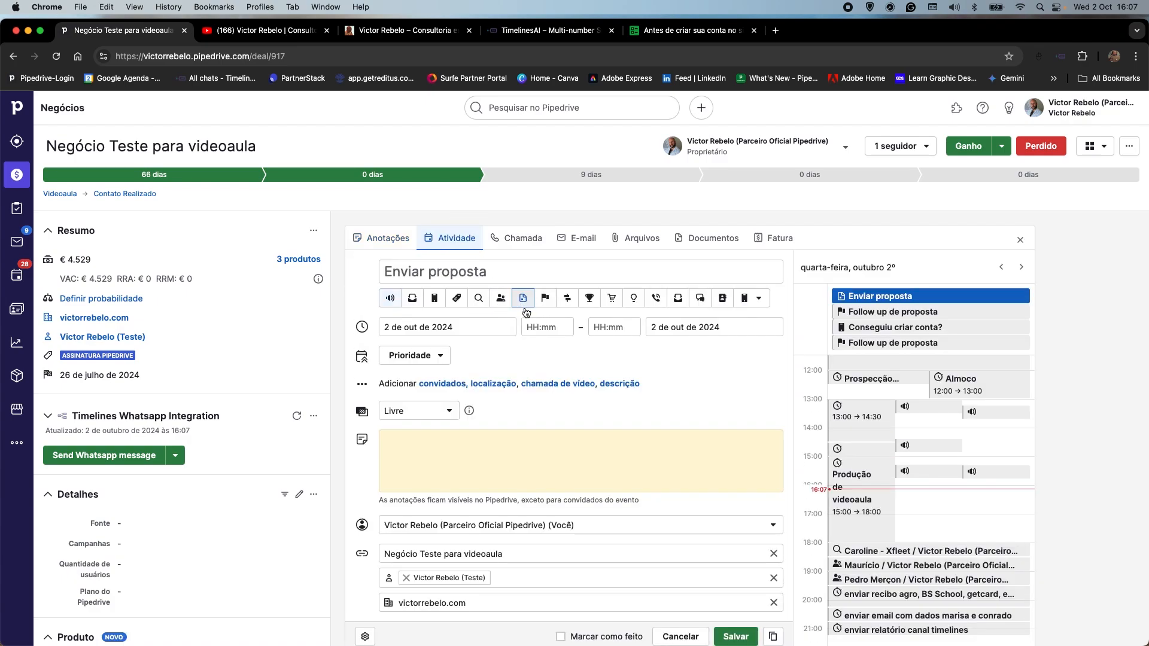
click(728, 640)
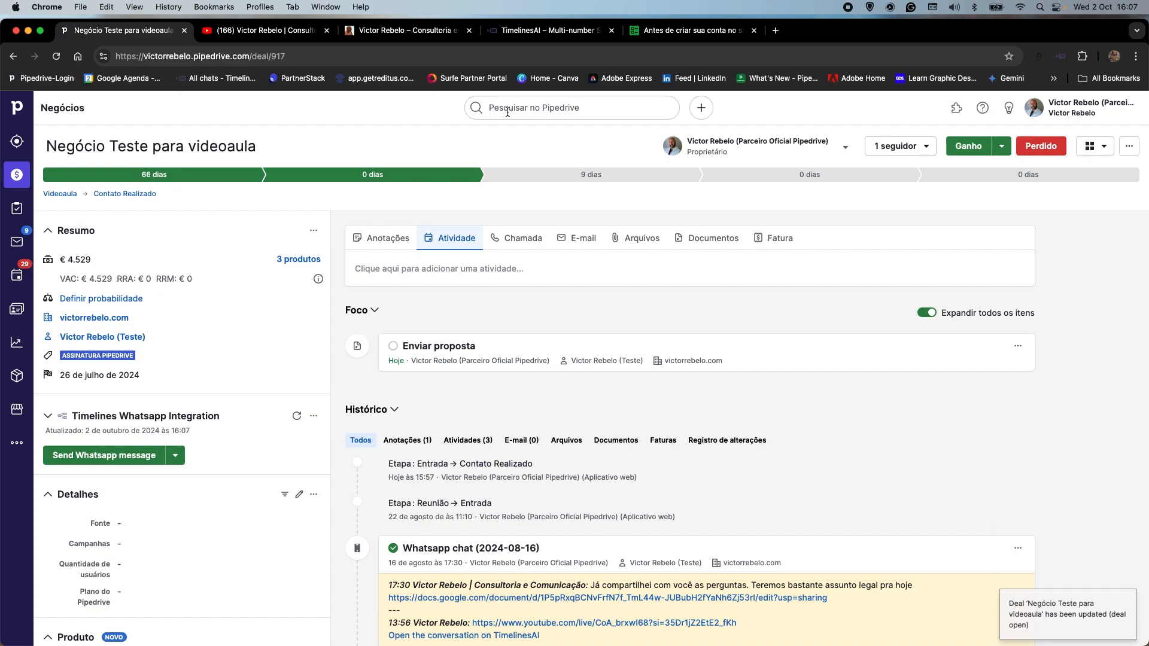
Move the deal to the Reunião stage and mark its "Enviar proposta" activity as done.
click(528, 176)
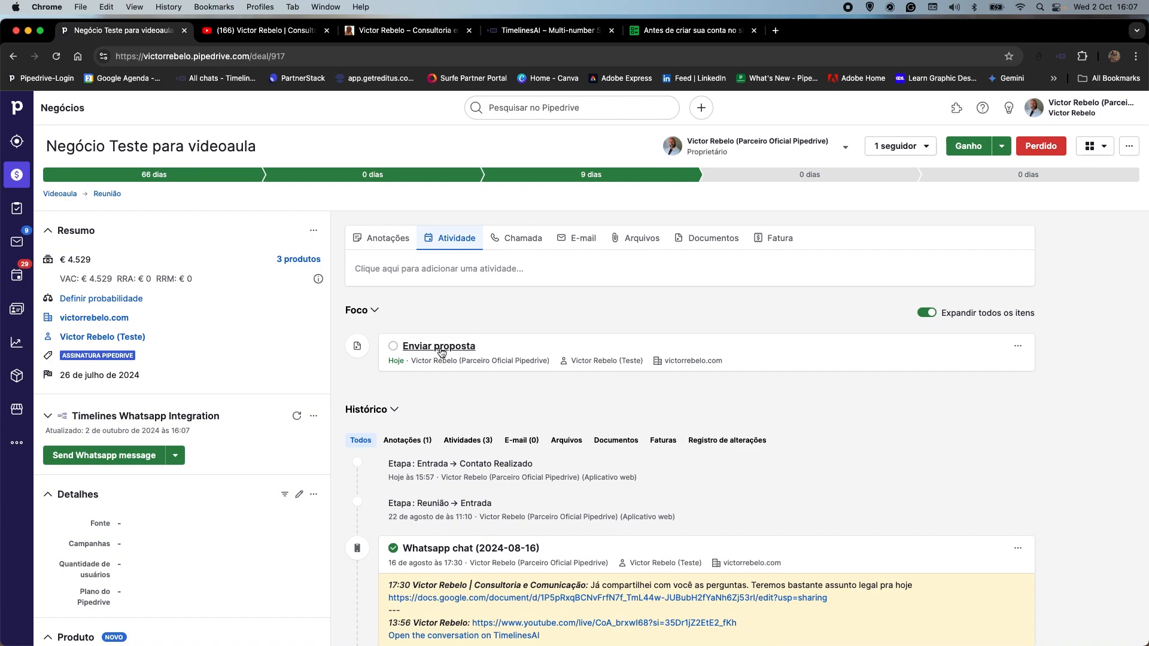
click(394, 347)
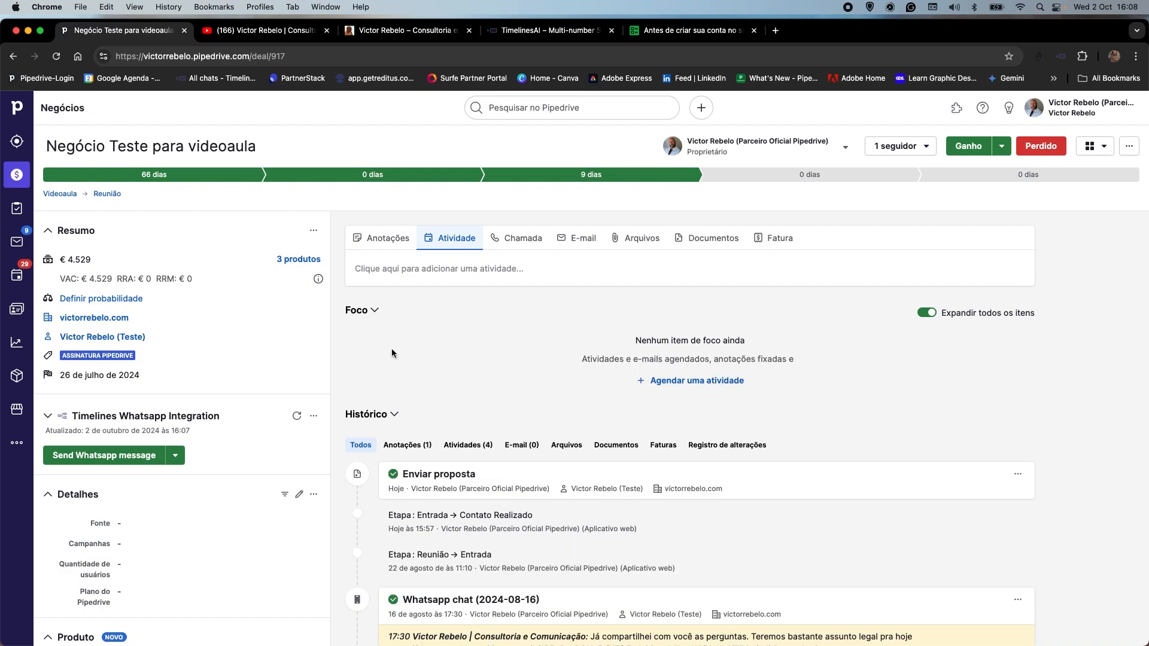
scroll(630, 288, down, 1)
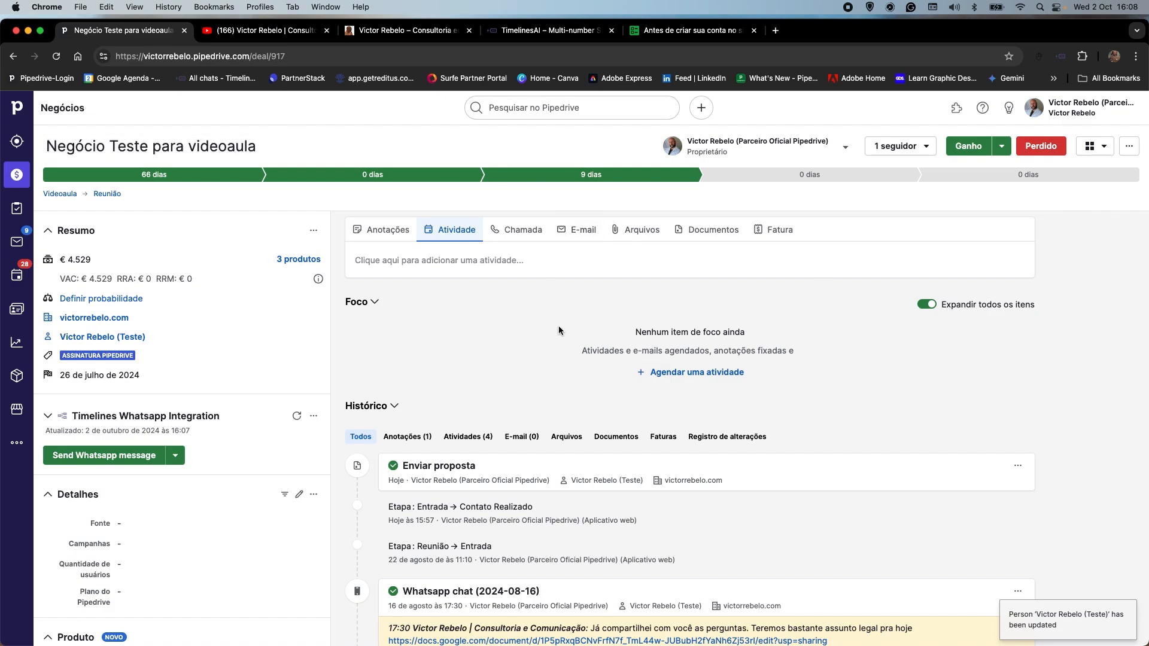
Move the deal to the Follow up stage and save a "Follow up de proposta" activity for 4 October 2024.
click(810, 175)
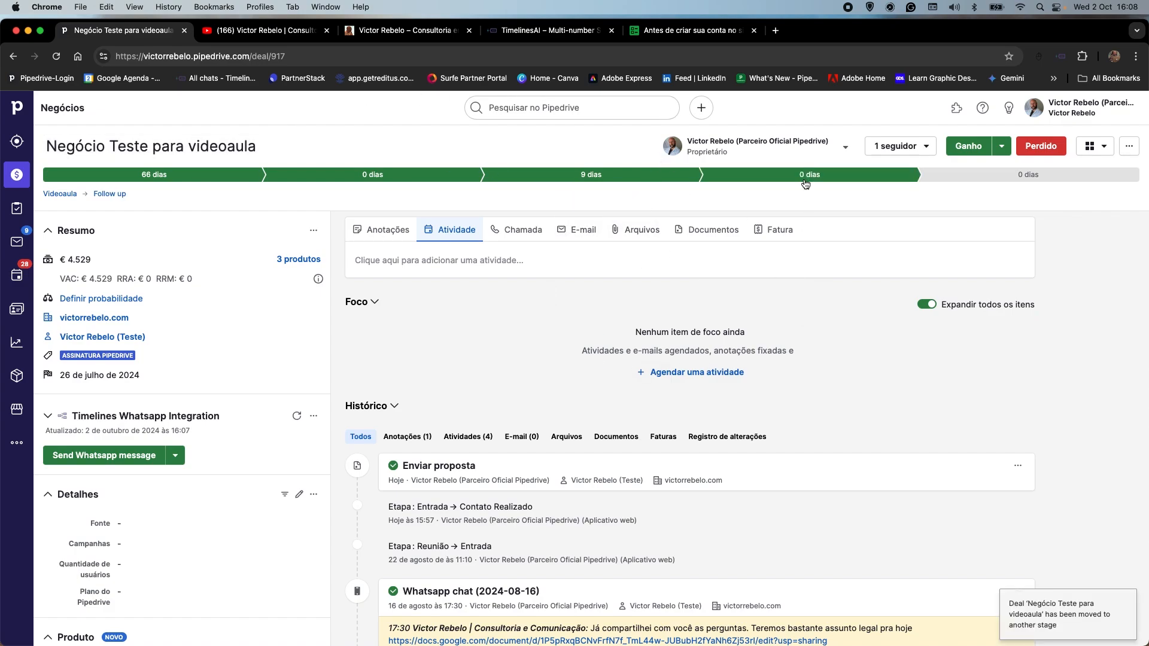
click(479, 238)
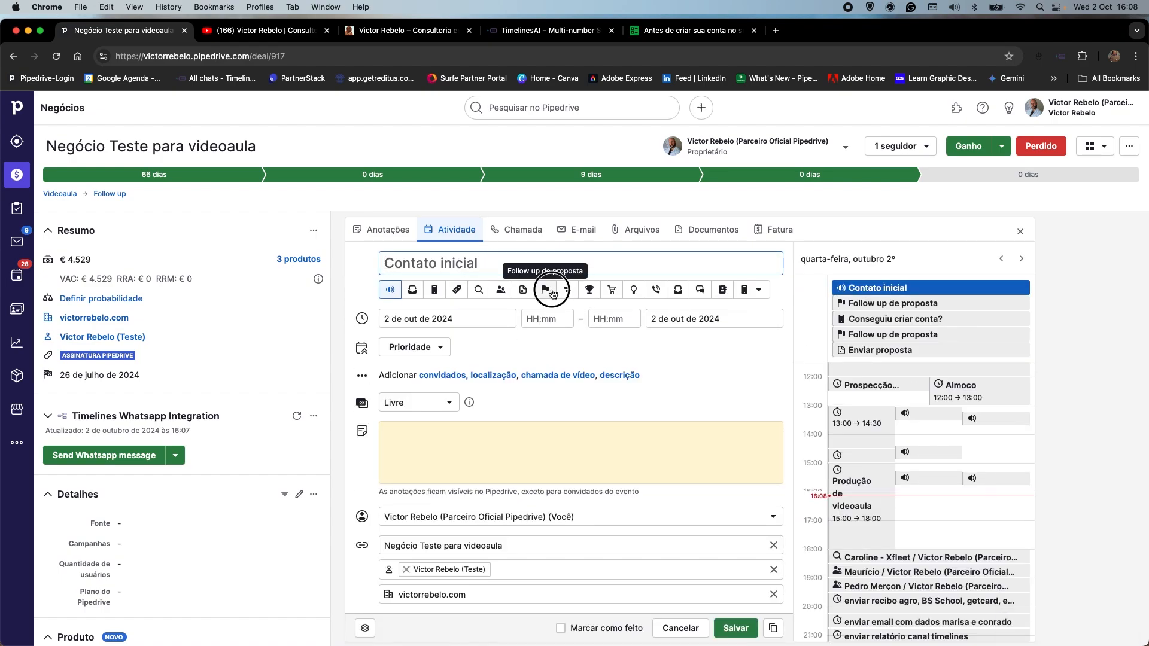
click(552, 292)
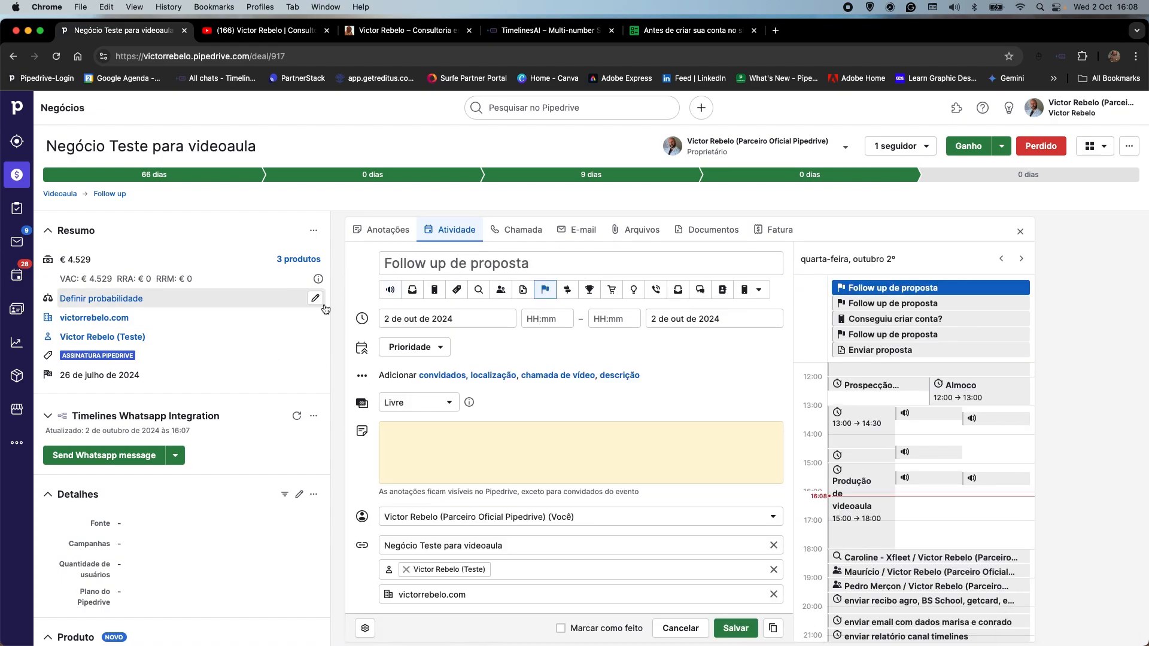
click(431, 318)
click(497, 399)
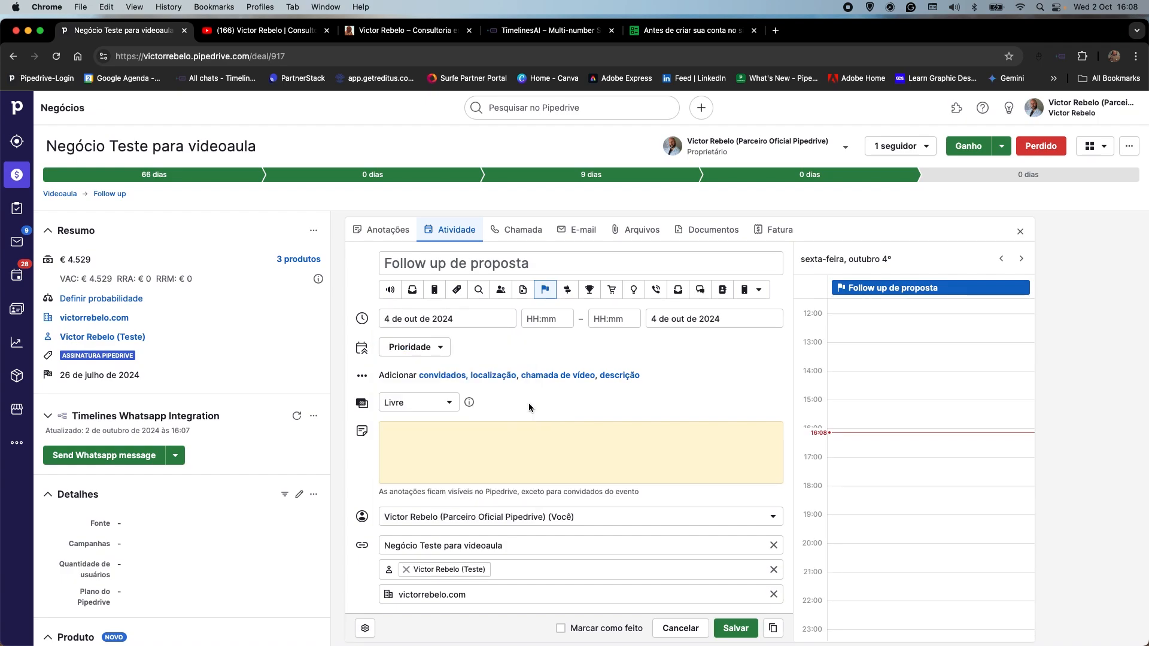
click(735, 628)
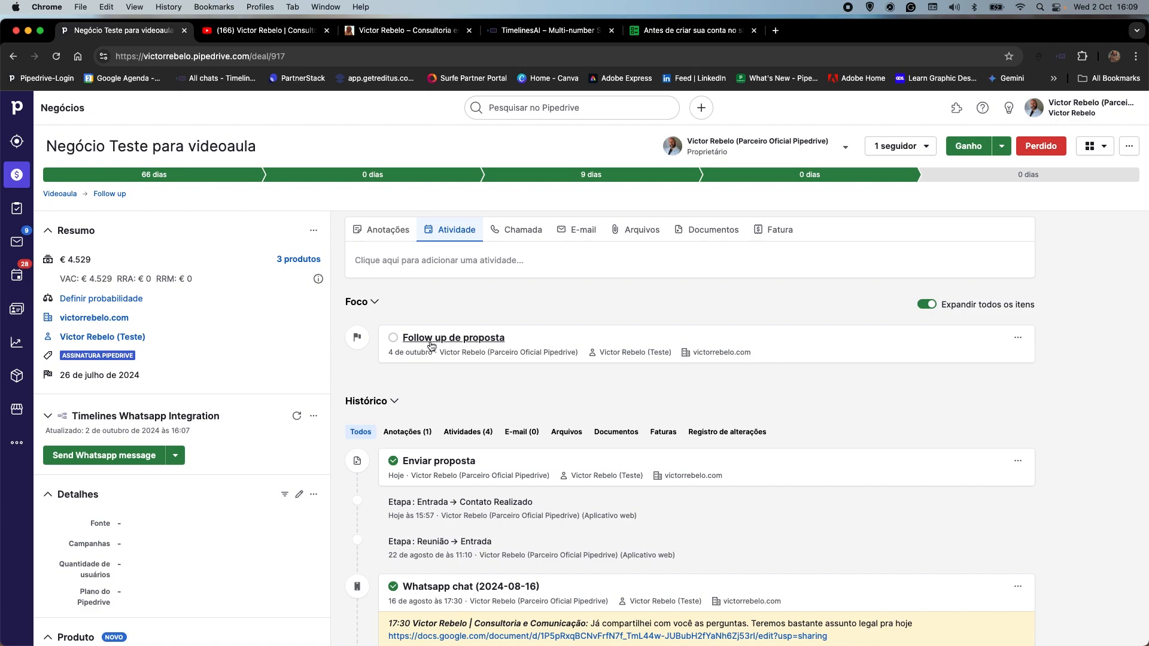
scroll(353, 348, up, 1)
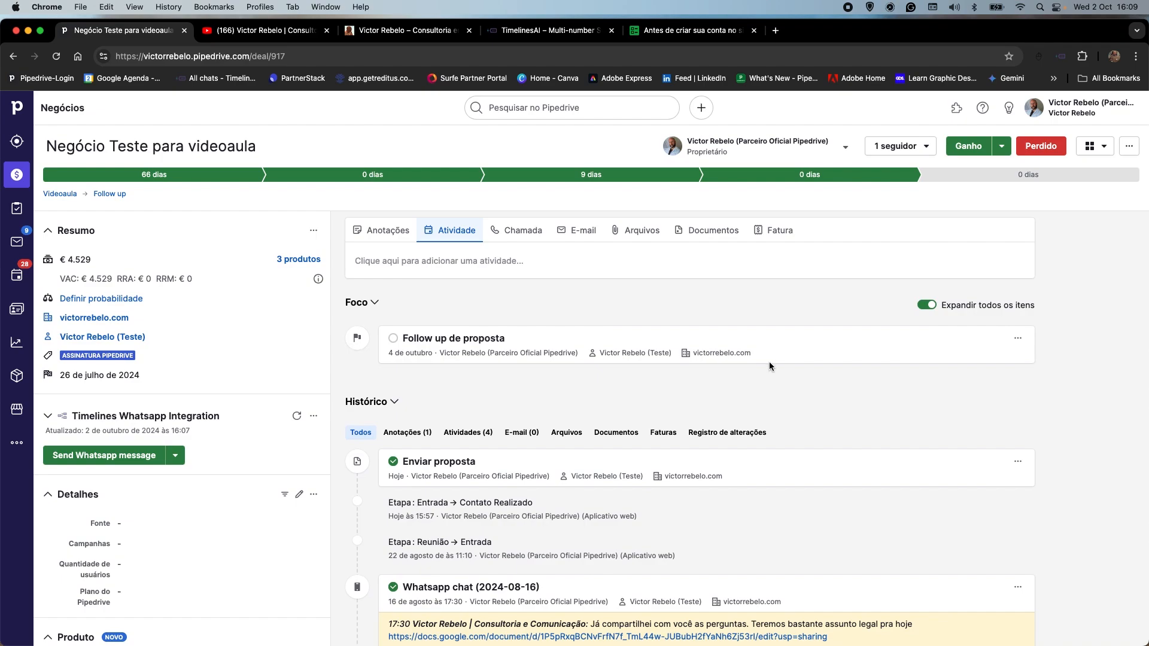
Switch to the consultant's website and look through its Pipedrive trial account and free consultation offer.
click(434, 31)
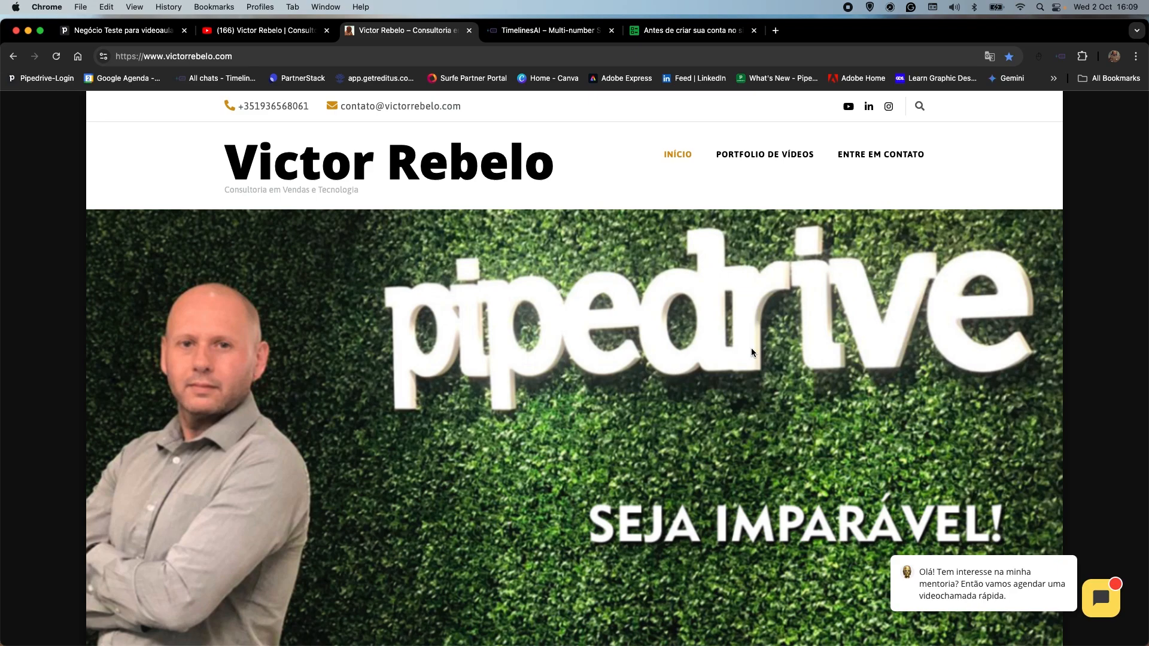
scroll(752, 352, down, 5)
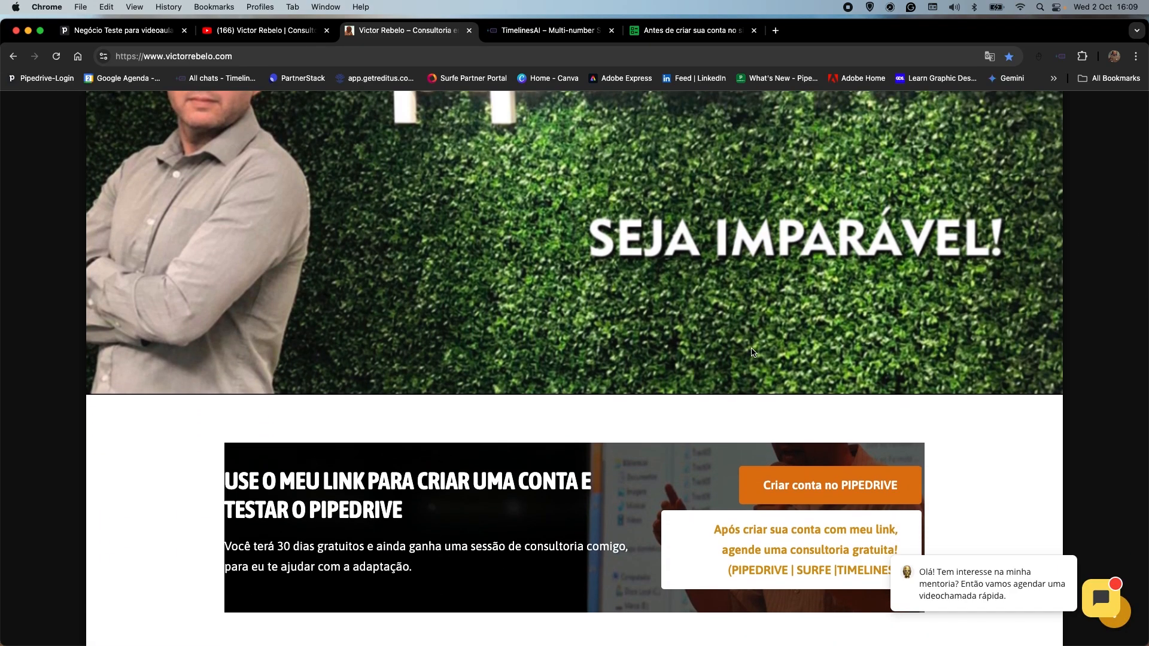
Look through the consultant's website, opening and closing its scheduling chat and reviewing the 30-day free trial and consultation offer.
scroll(753, 352, down, 6)
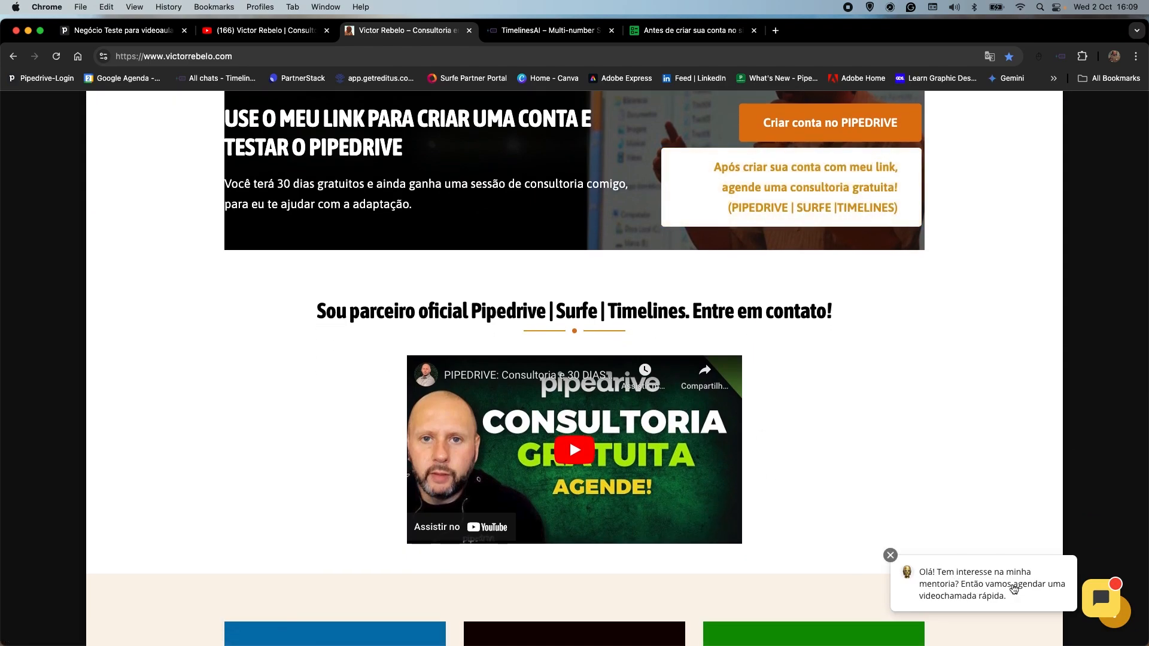
click(970, 584)
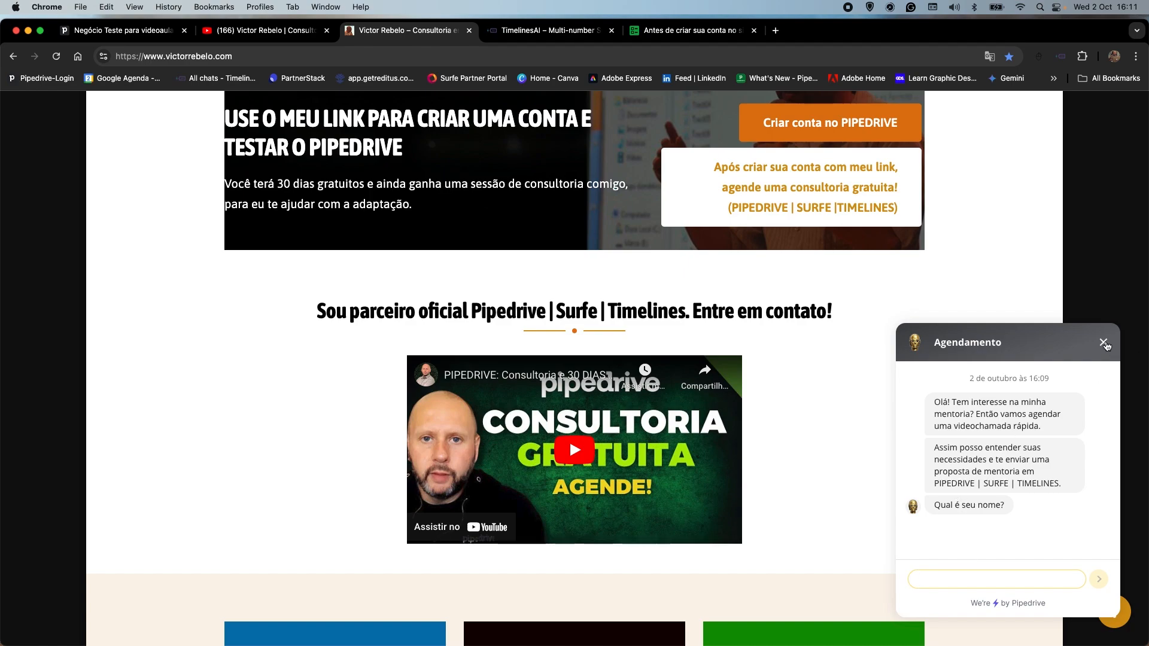
click(1104, 343)
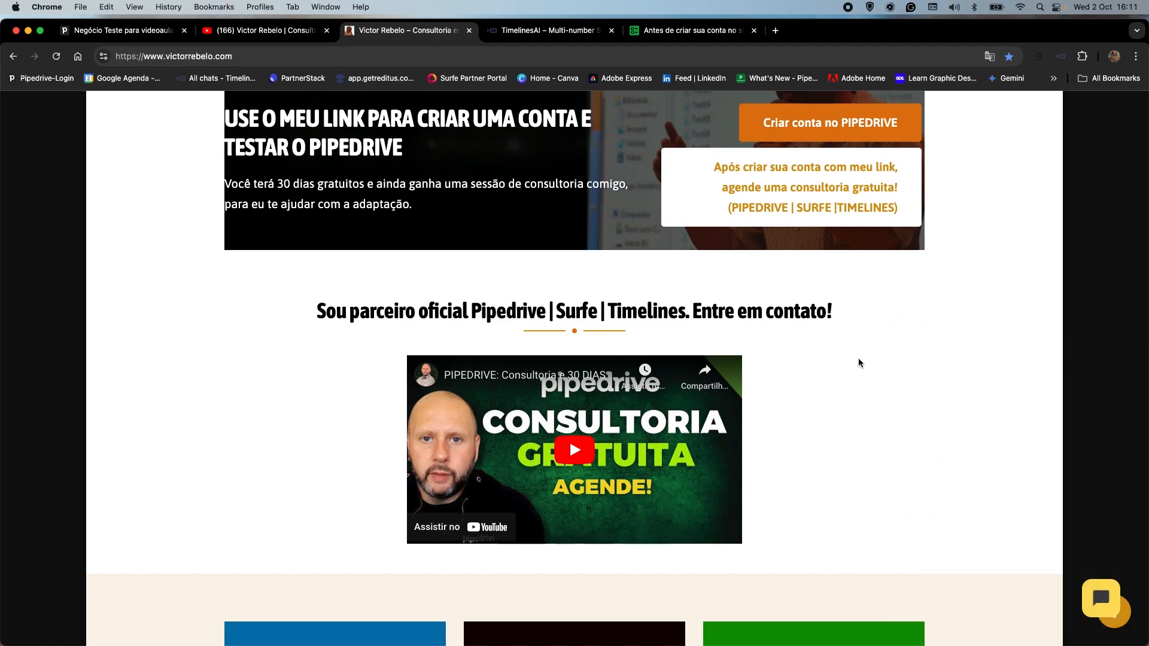
scroll(858, 358, up, 2)
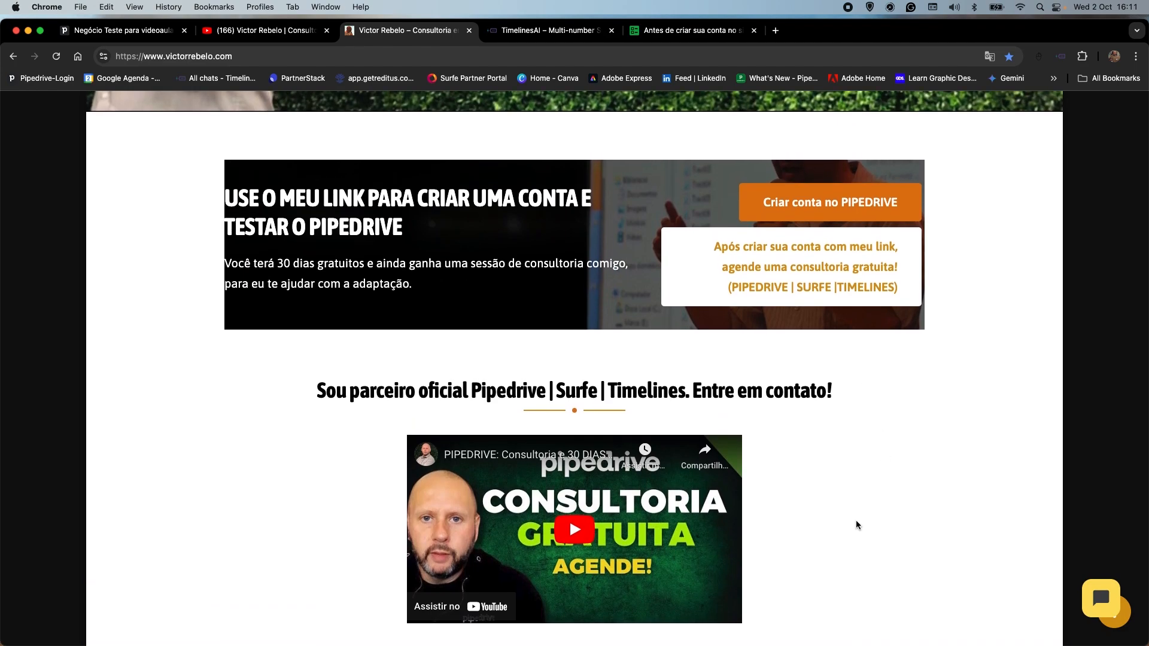
scroll(856, 525, up, 3)
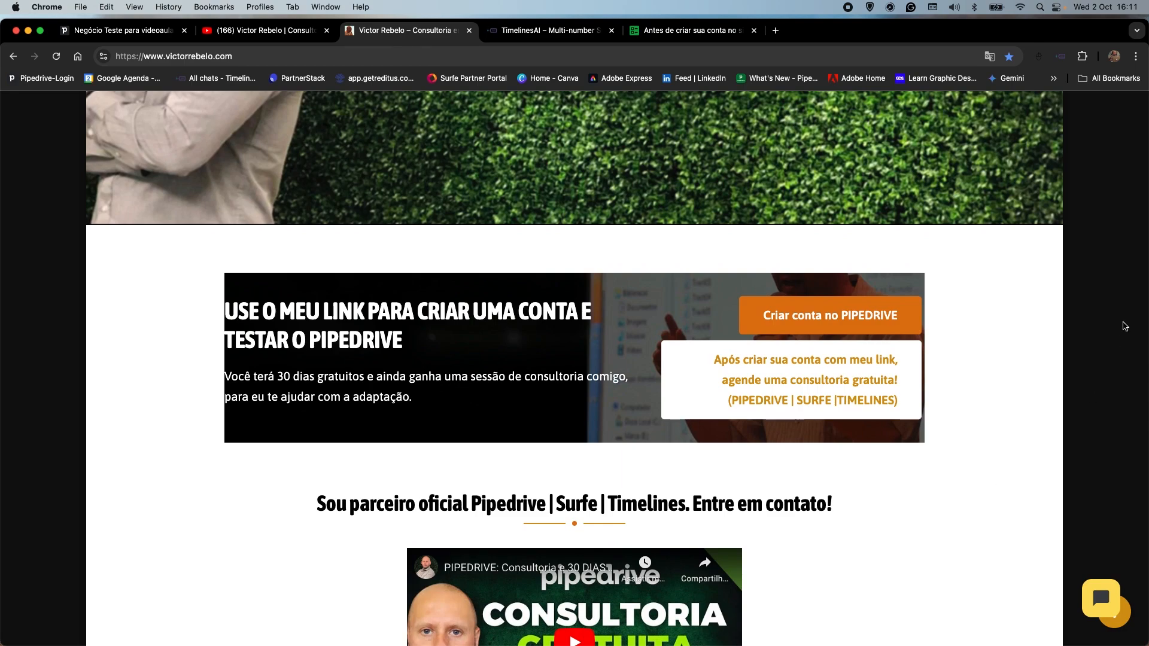
scroll(1065, 262, up, 1)
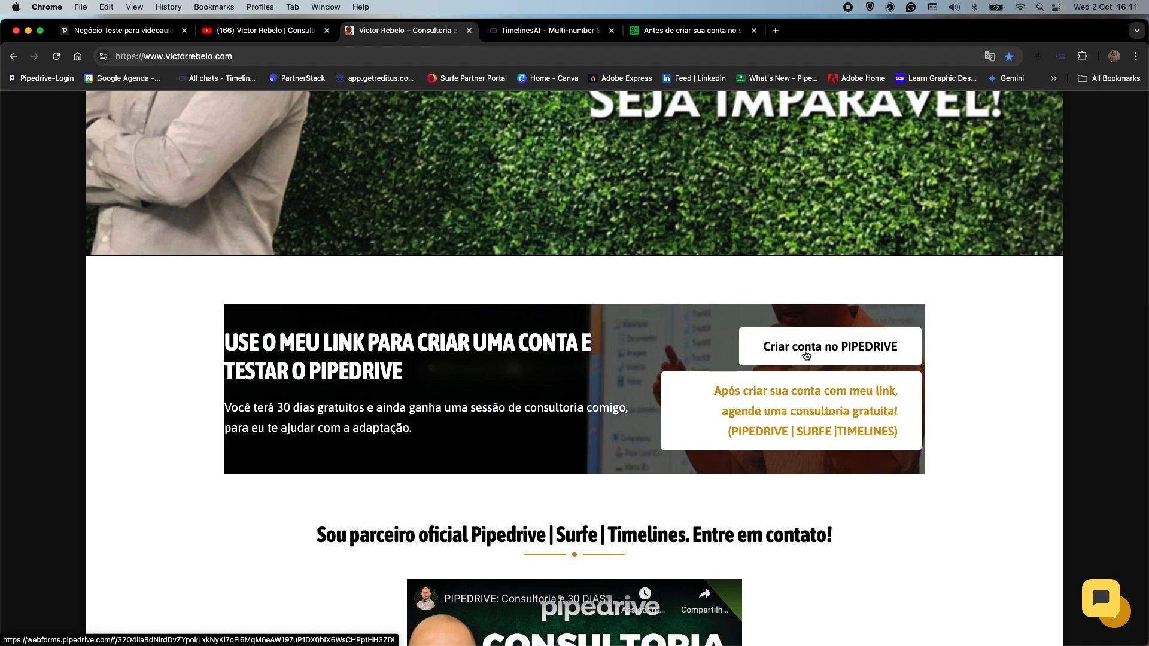
drag(231, 408, 432, 405)
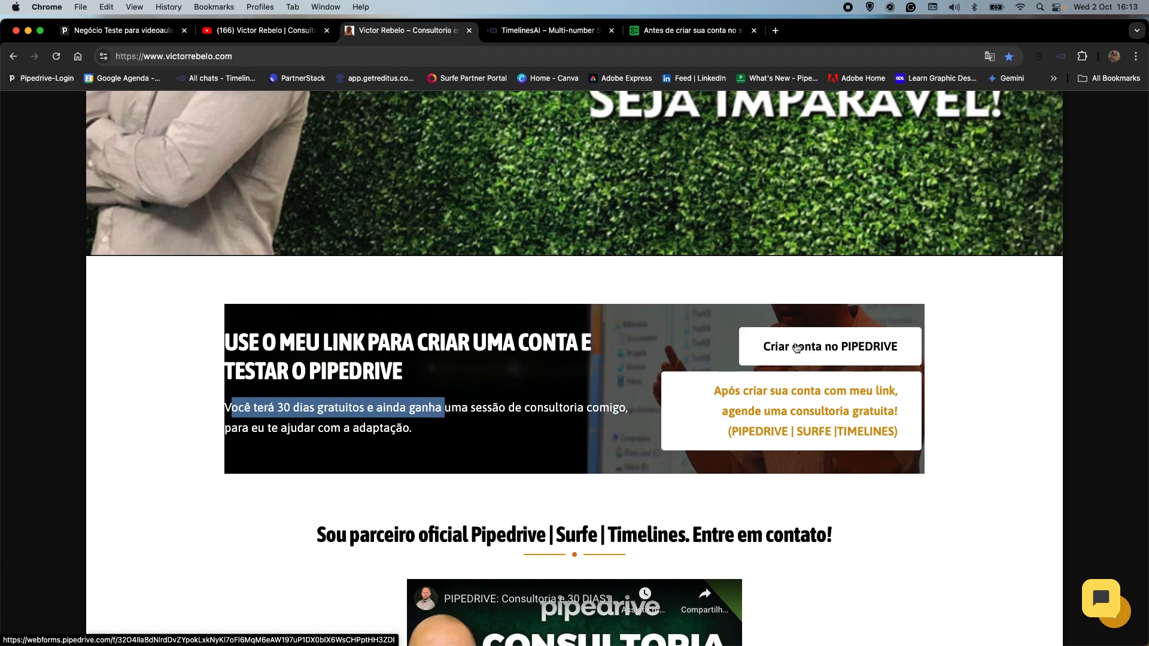
scroll(775, 404, down, 3)
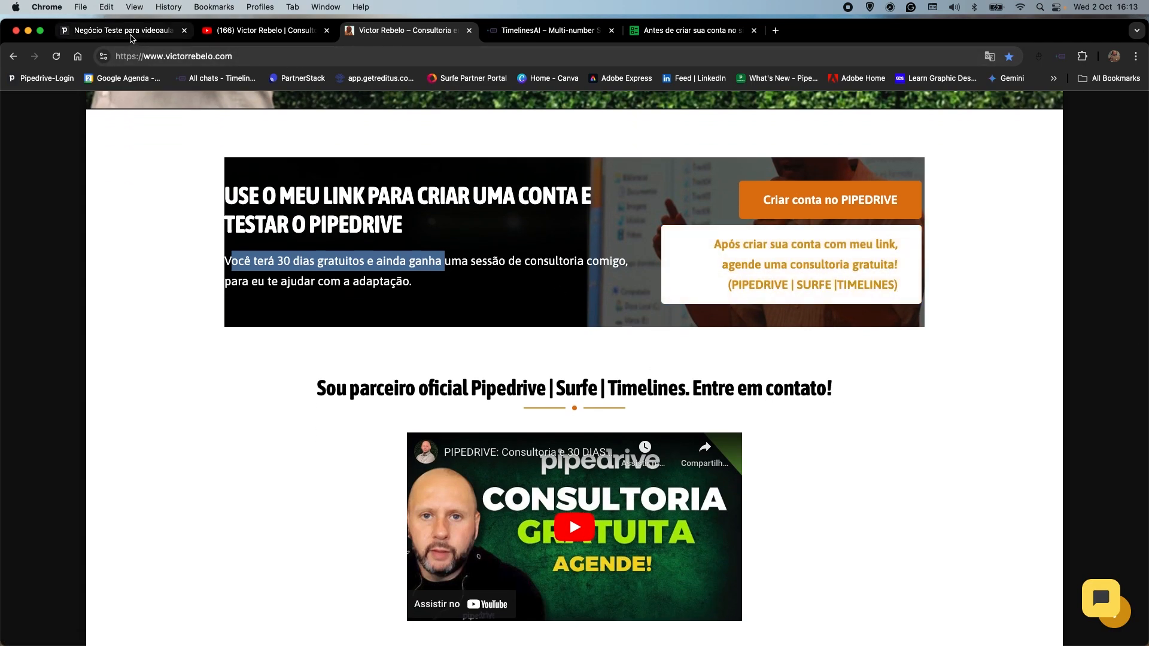
Switch back to Pipedrive and examine this month's activity report in Insights, comparing completed and pending activities by type.
click(132, 33)
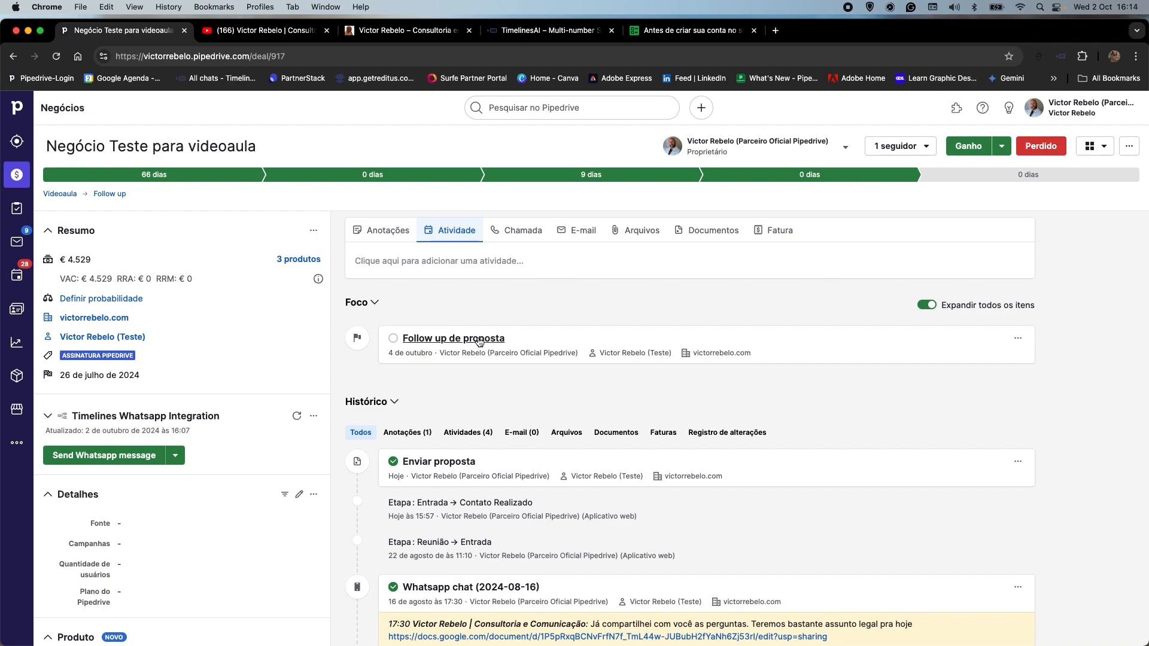
click(14, 347)
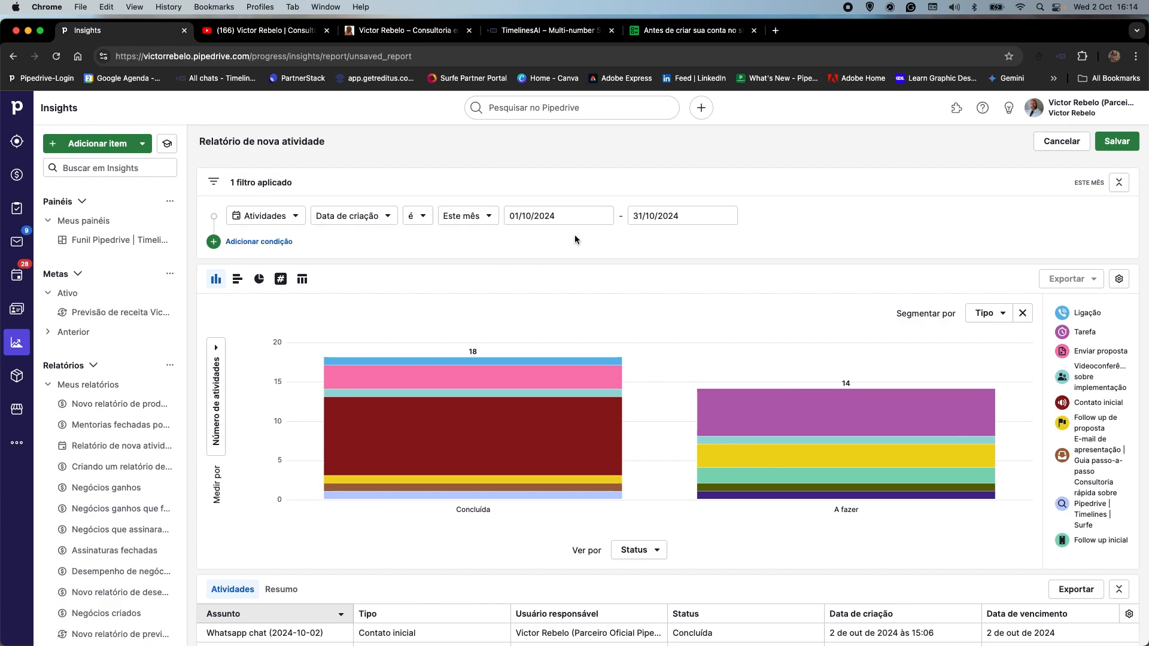
mouse_move(509, 443)
mouse_move(598, 339)
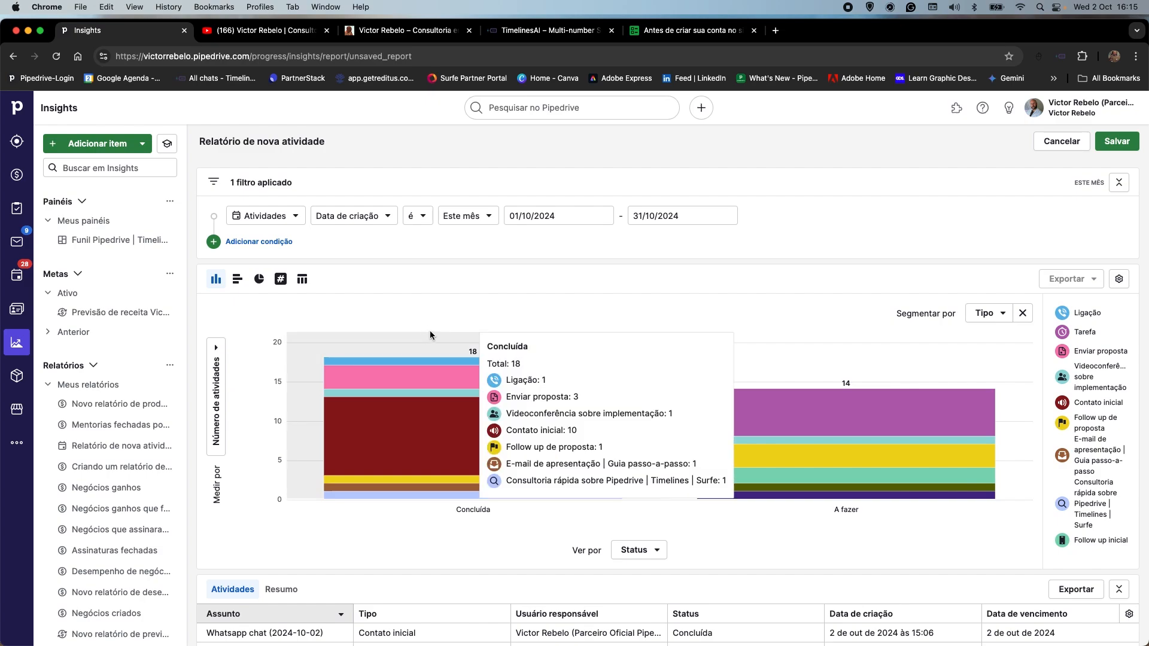
click(103, 149)
click(664, 403)
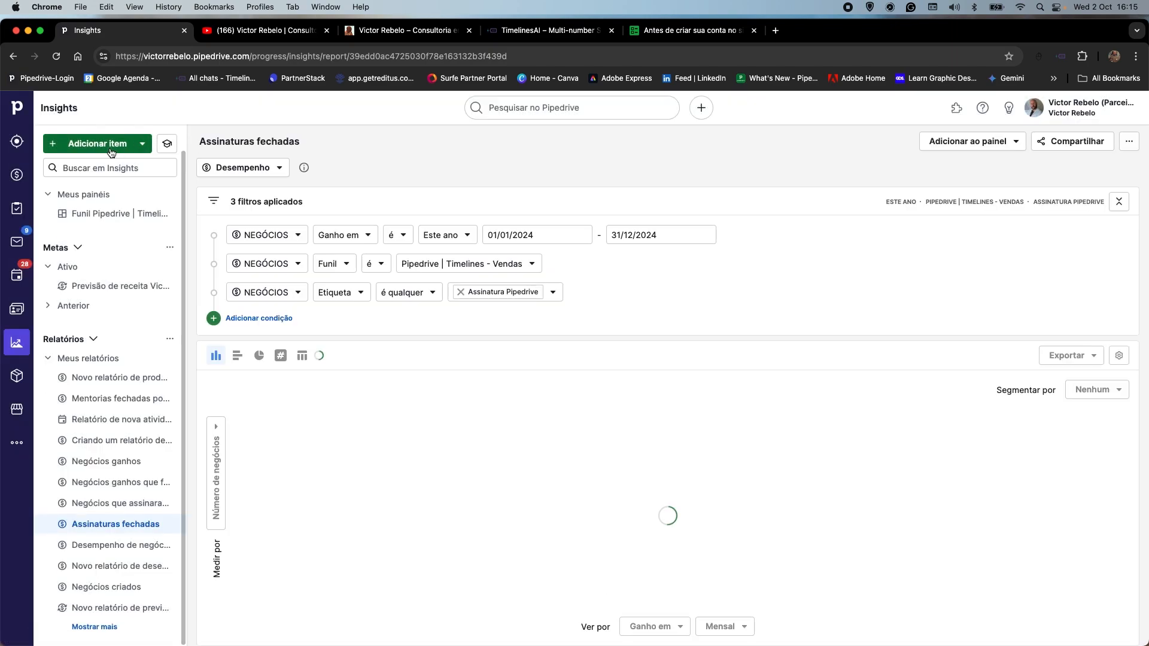
click(112, 147)
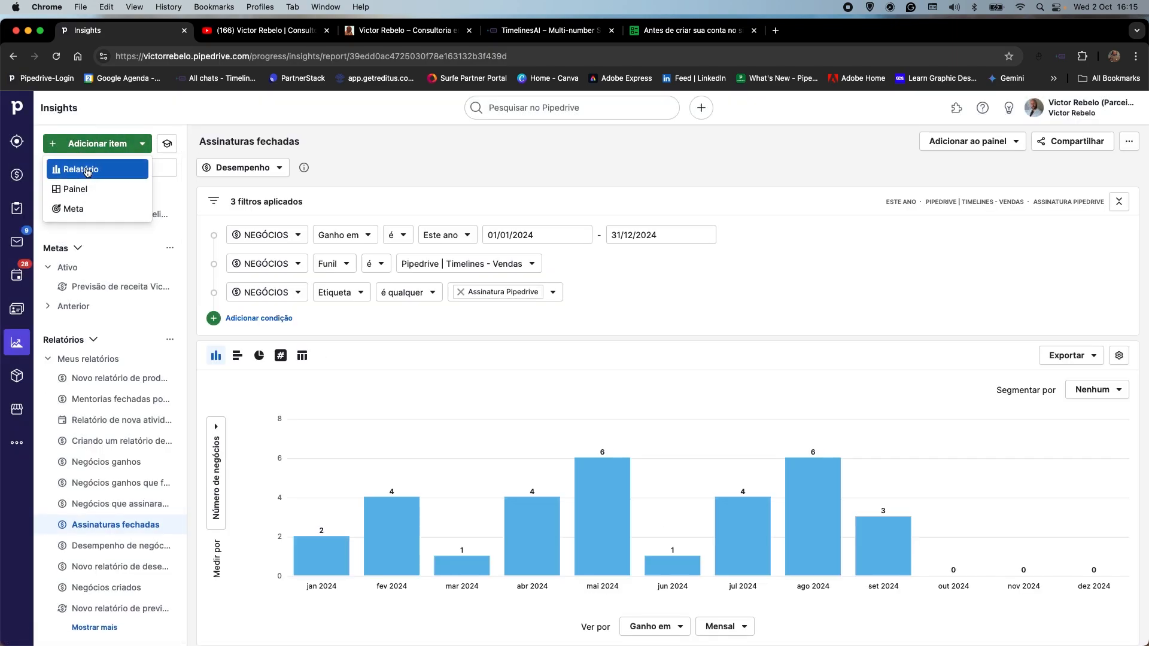
click(84, 170)
click(659, 421)
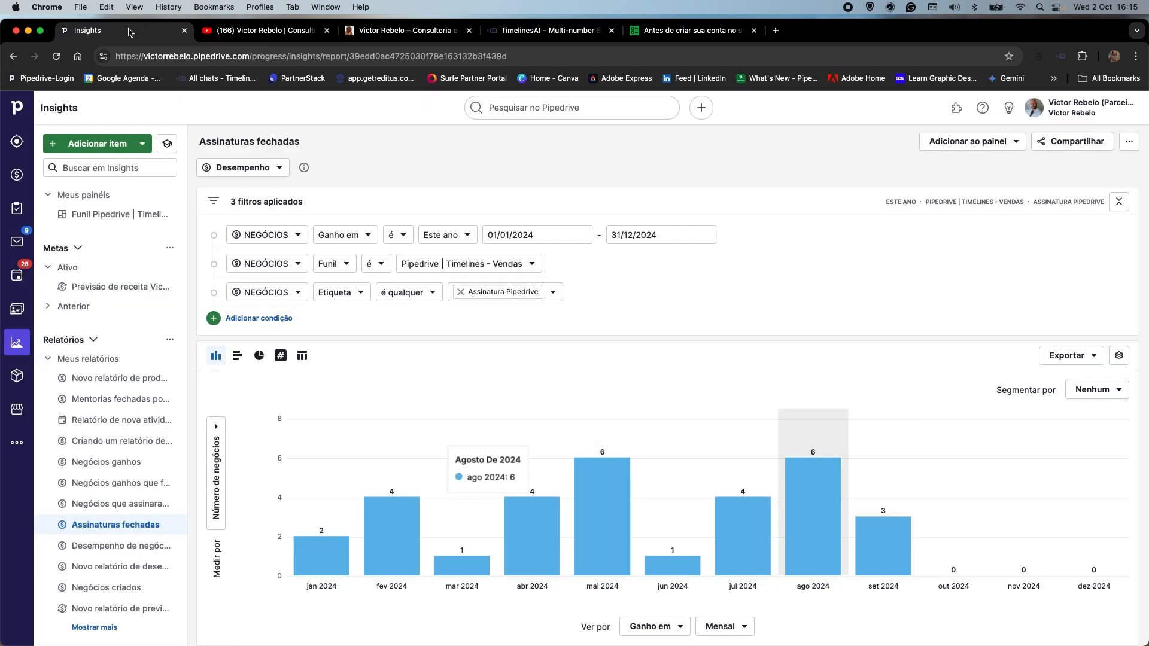
Open the new goal dialog, compare the Adicionado and Concluído goal types for Atividade, and cancel without creating a goal.
click(142, 143)
click(82, 212)
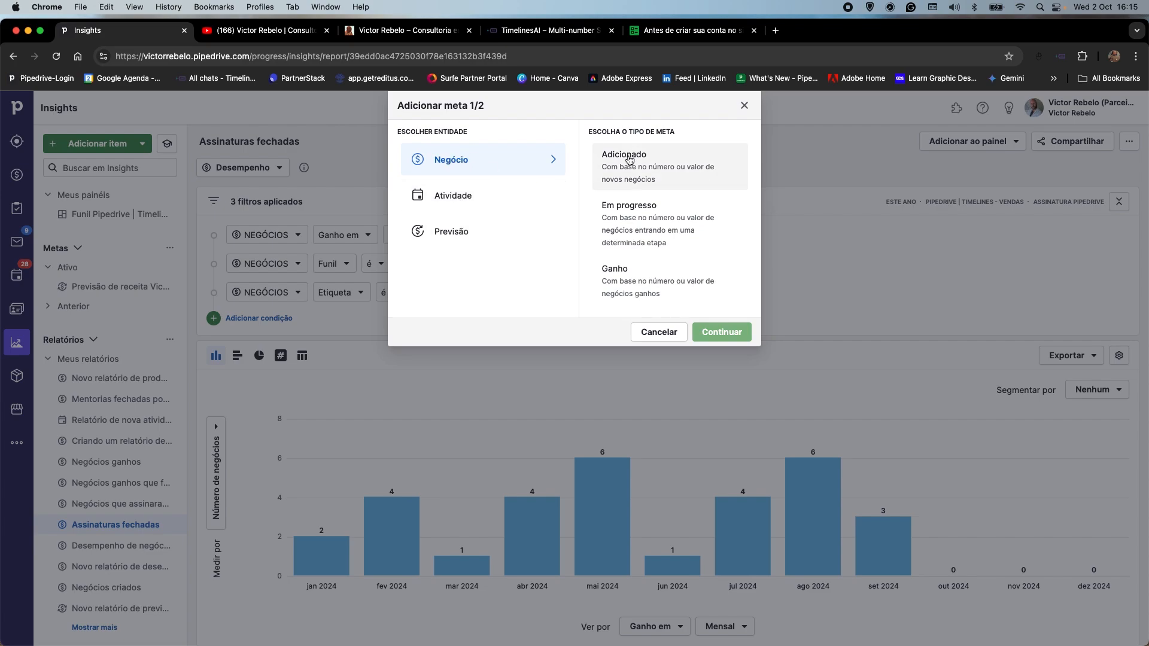
click(460, 205)
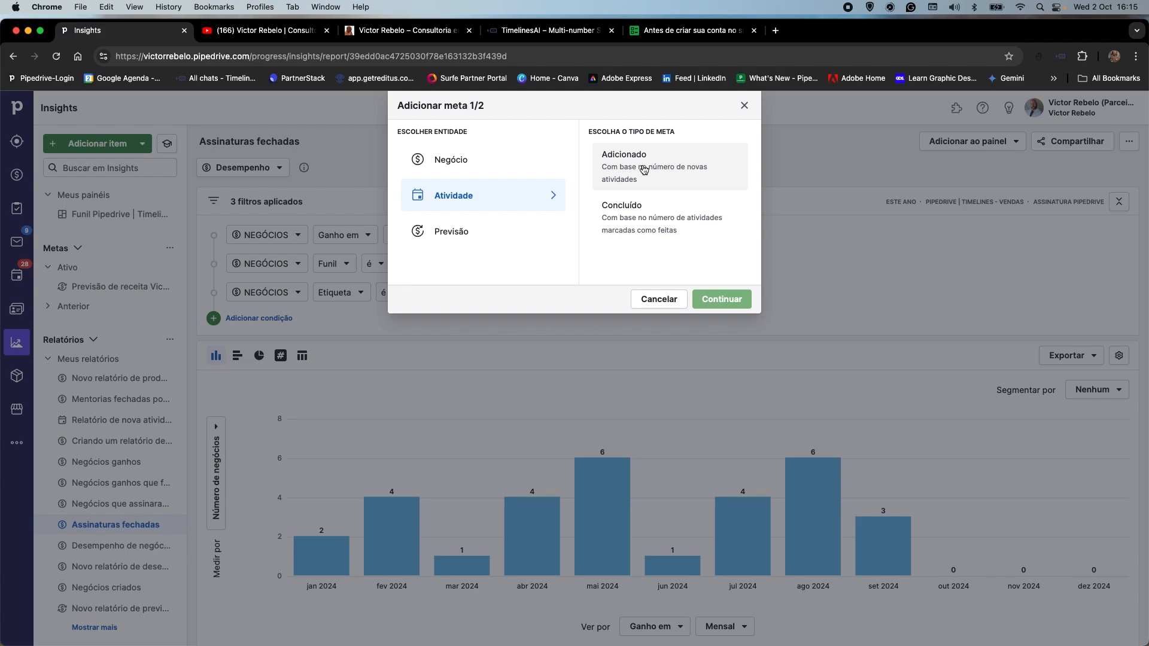
click(619, 216)
click(631, 178)
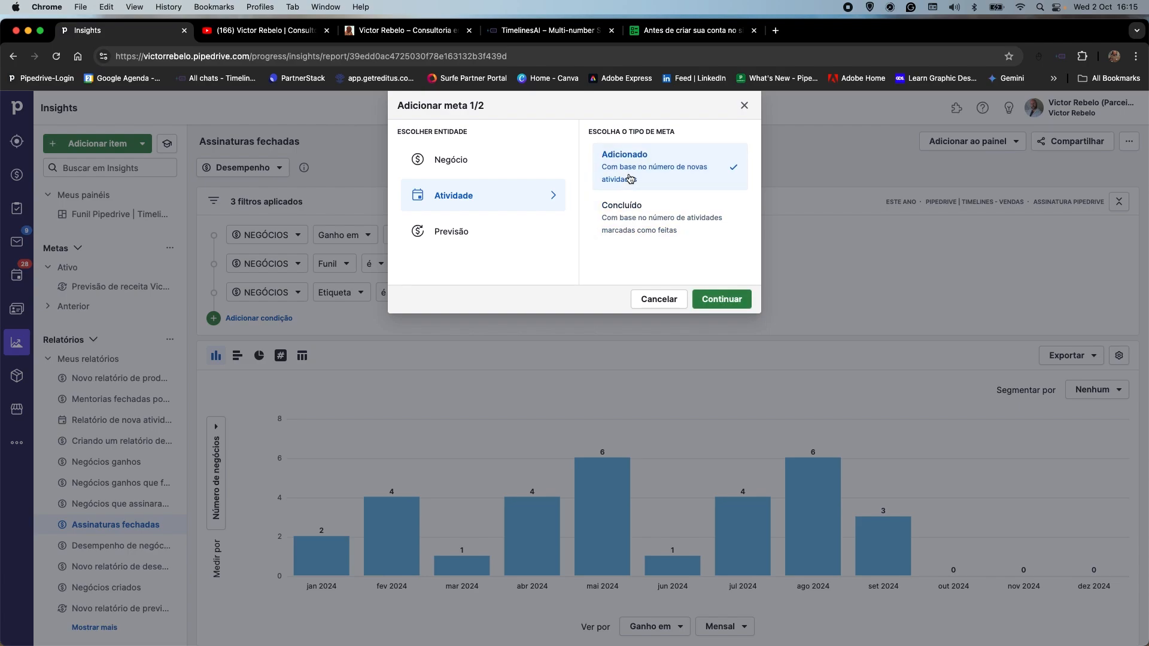
click(640, 214)
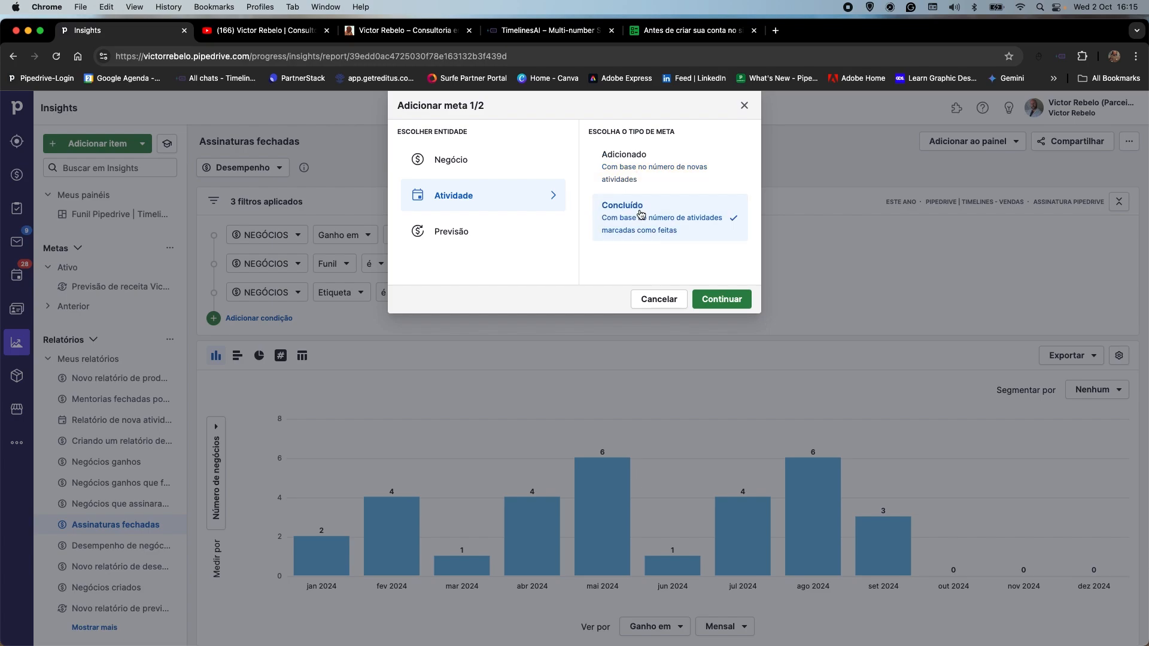
click(630, 160)
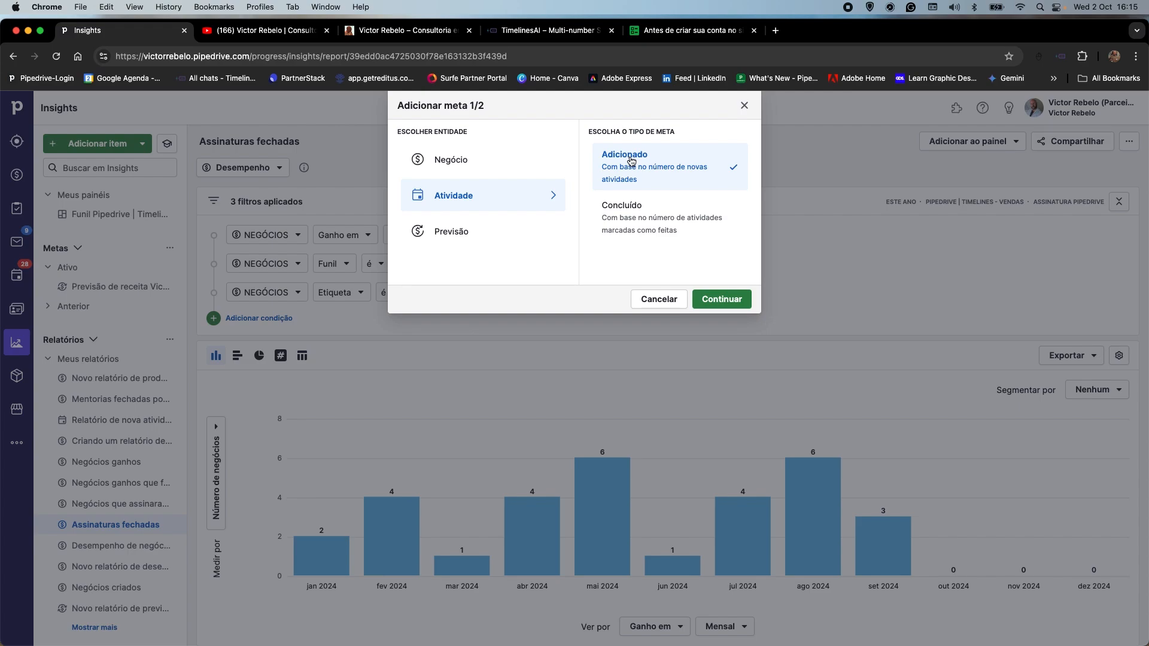
click(614, 204)
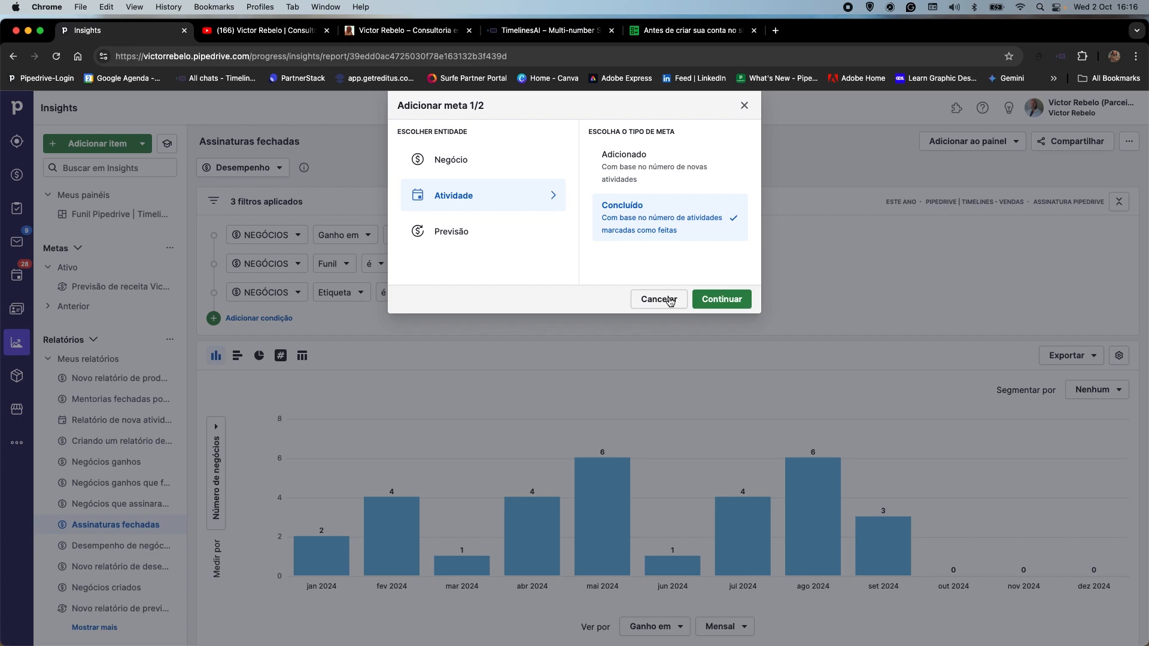
click(670, 301)
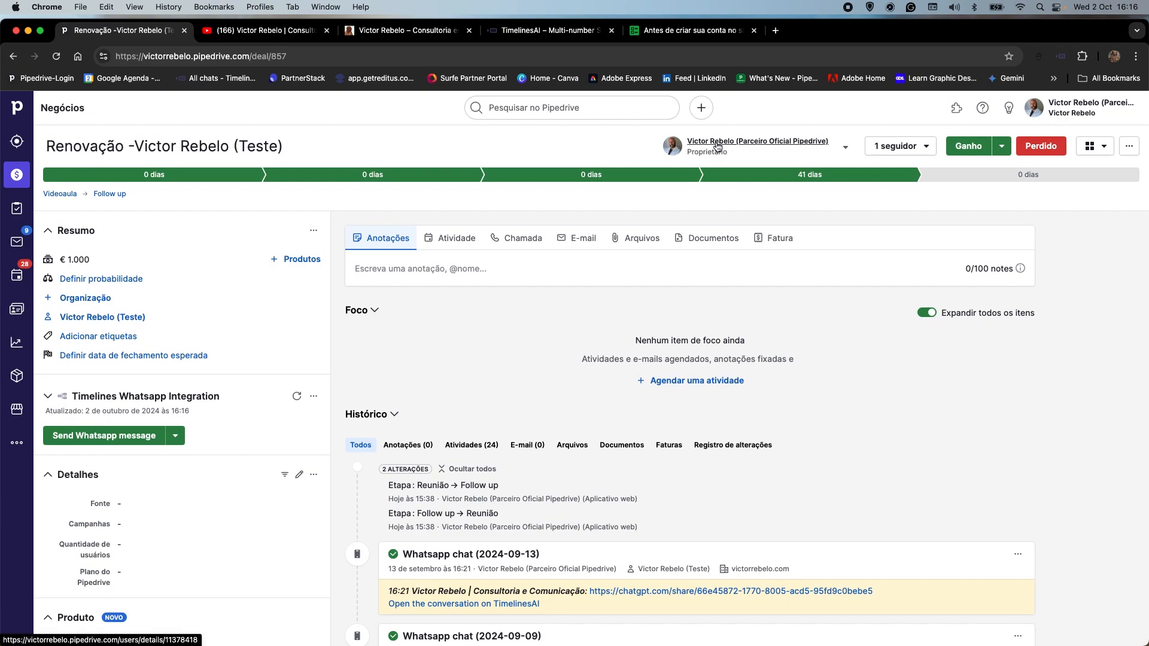
Start a new "Pagamento" activity dated 2 October 2024 on the Renovação test deal.
click(467, 246)
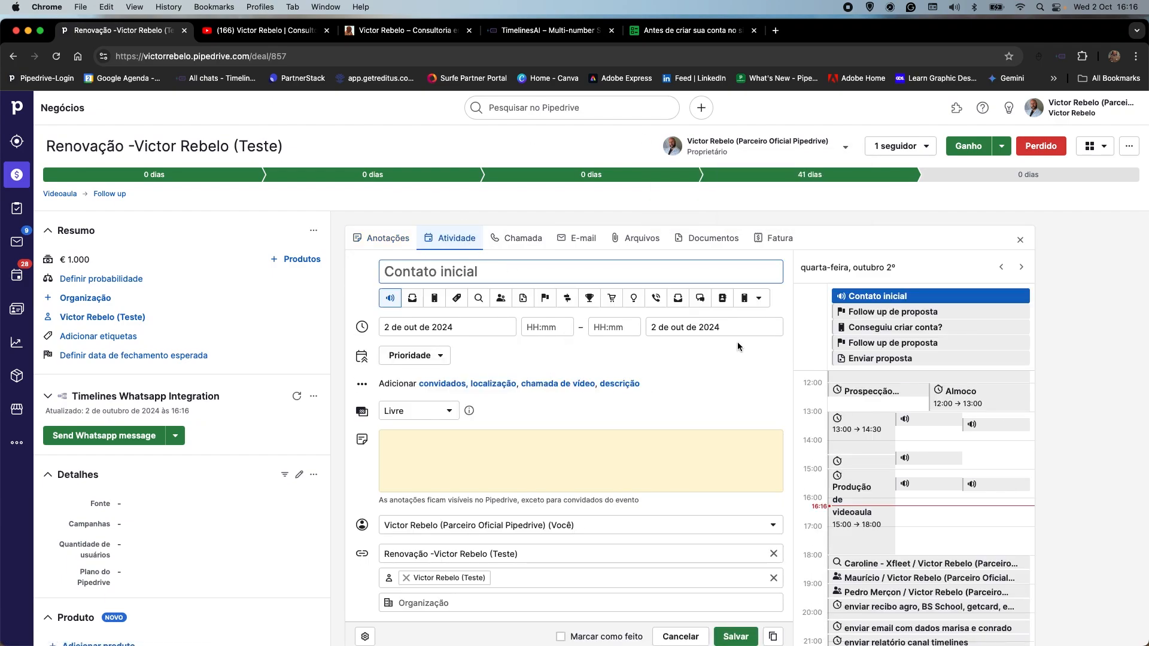
click(611, 300)
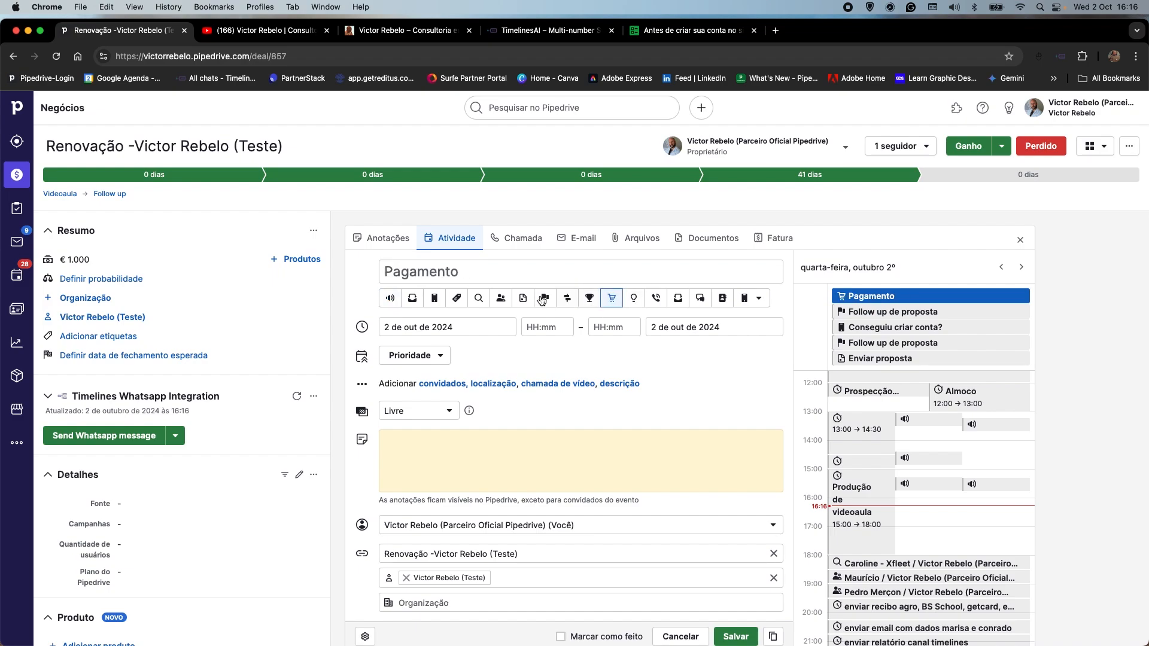
click(438, 326)
click(621, 372)
scroll(623, 452, down, 2)
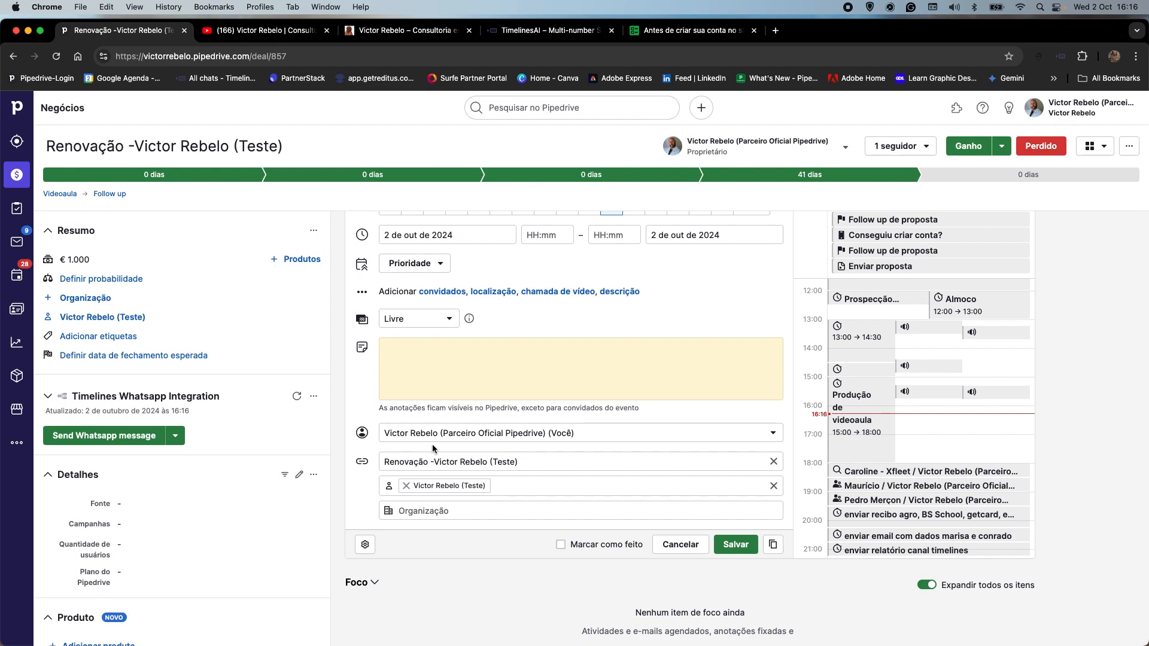
Assign the "Pagamento" activity to the first colleague in the user list and save it.
click(416, 435)
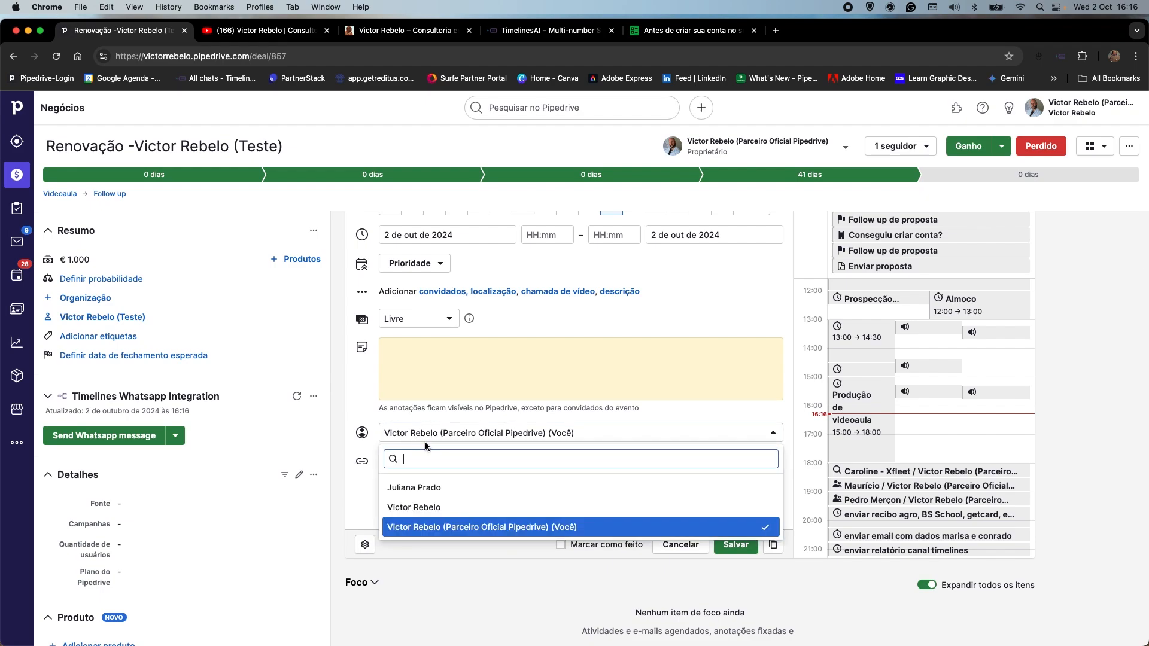
click(417, 487)
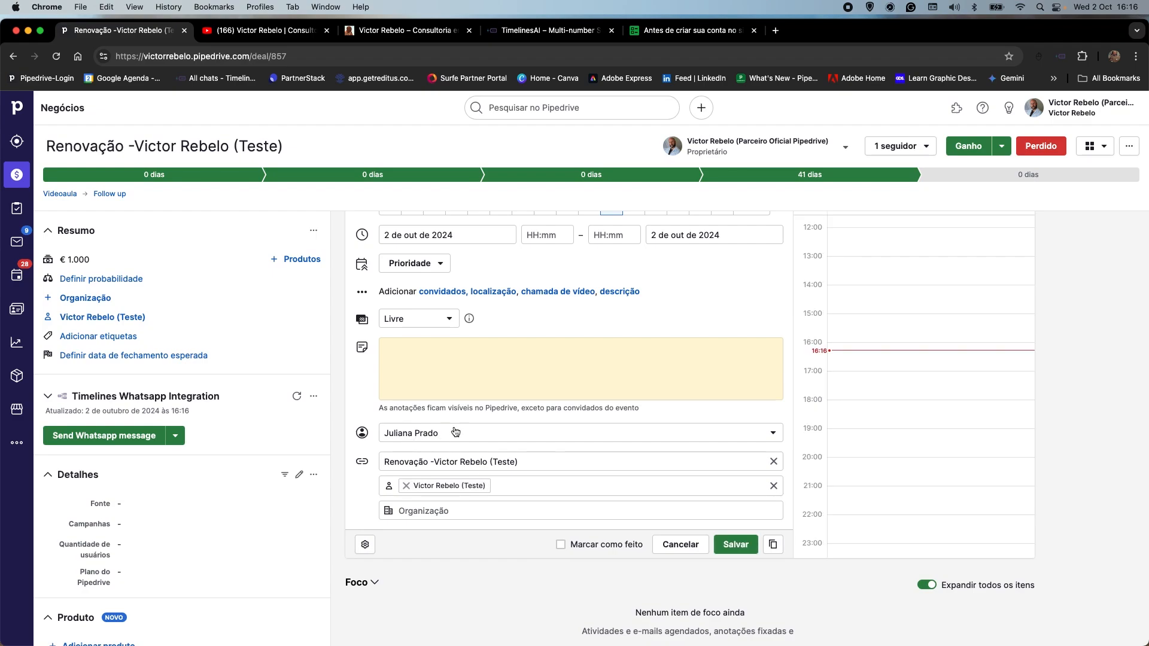
scroll(456, 431, up, 2)
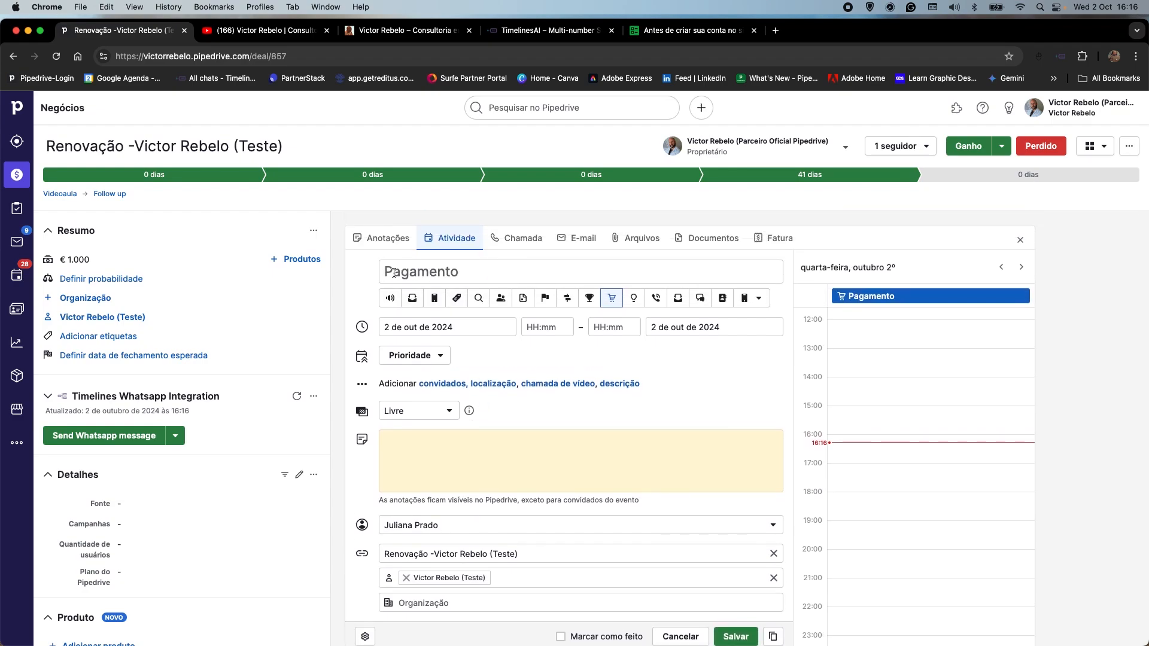
scroll(675, 518, down, 1)
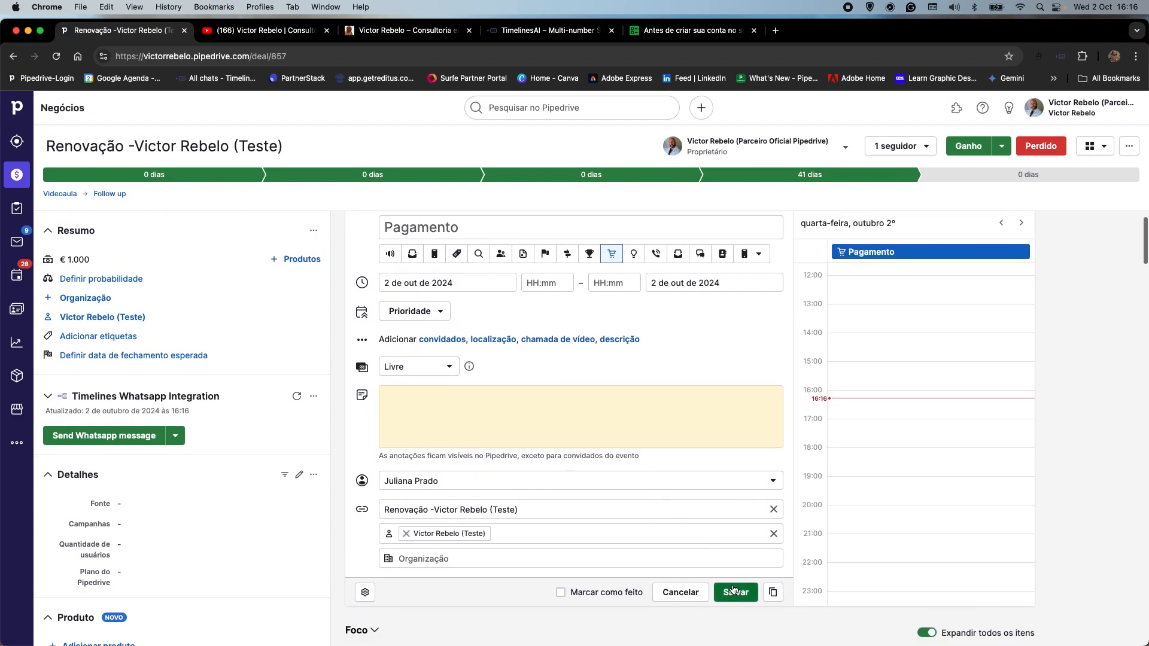
click(733, 592)
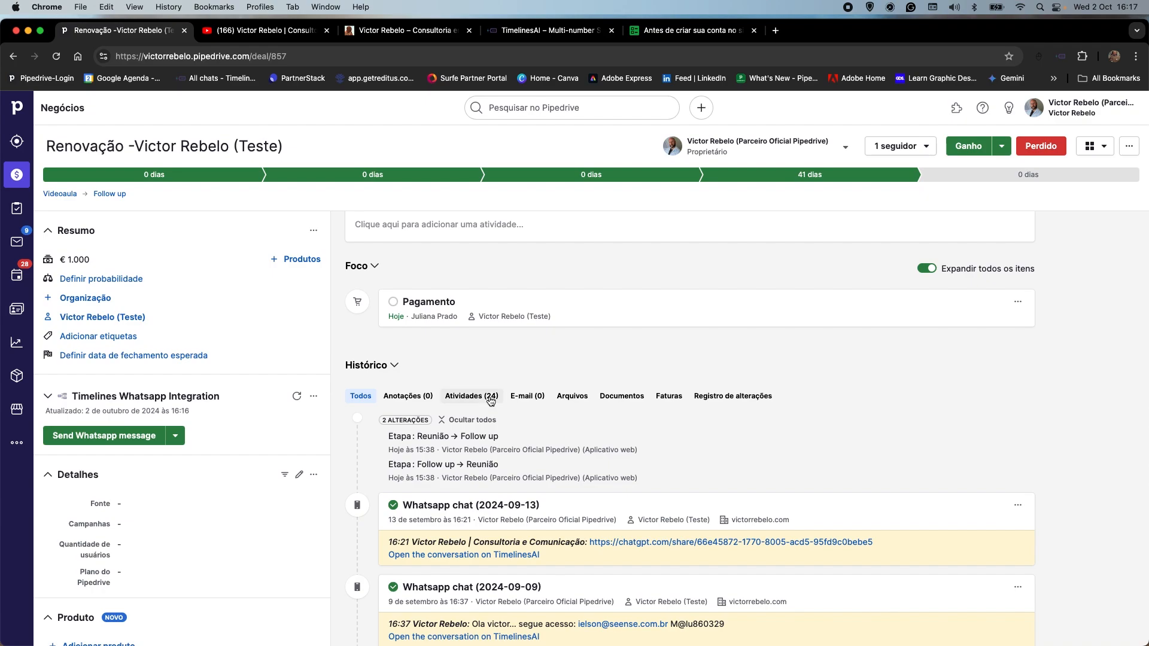
Return to the Videoaula pipeline and check the activities scheduled on the Renovação and "Negócio Teste para videoaula" deals.
scroll(503, 386, down, 1)
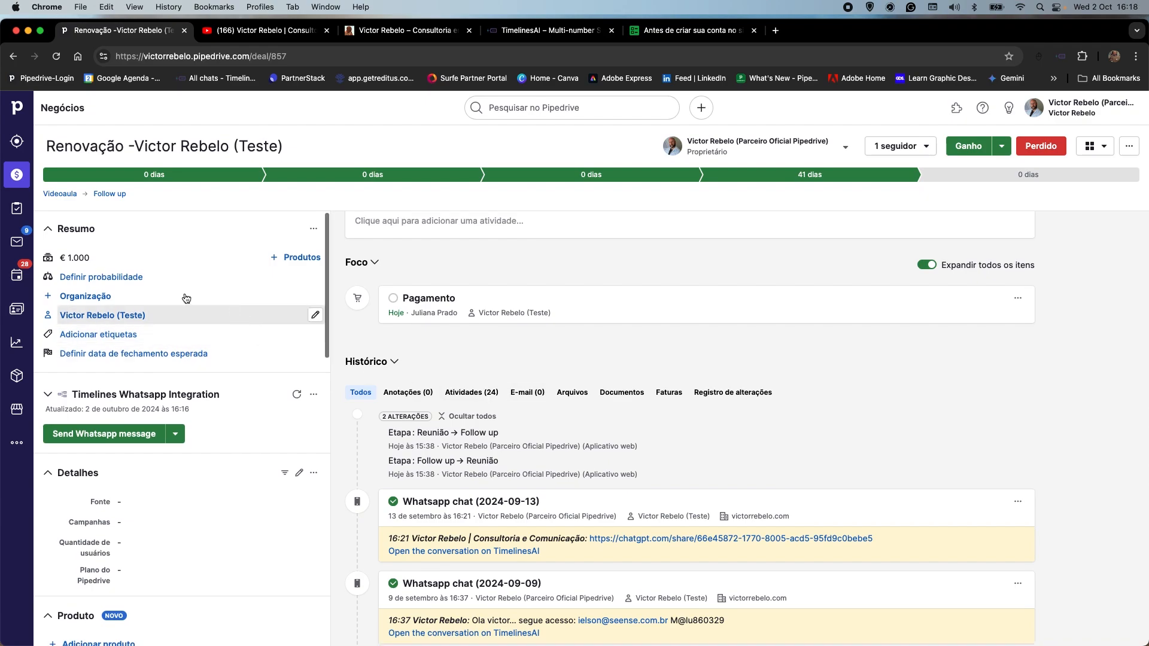
click(9, 181)
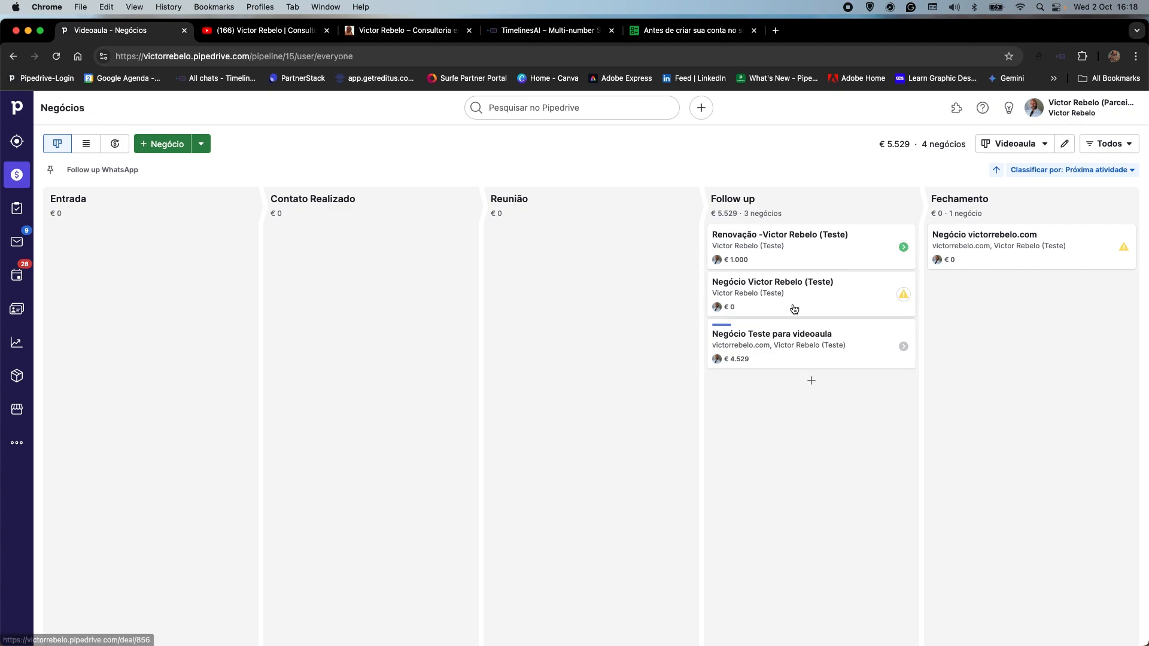
click(904, 247)
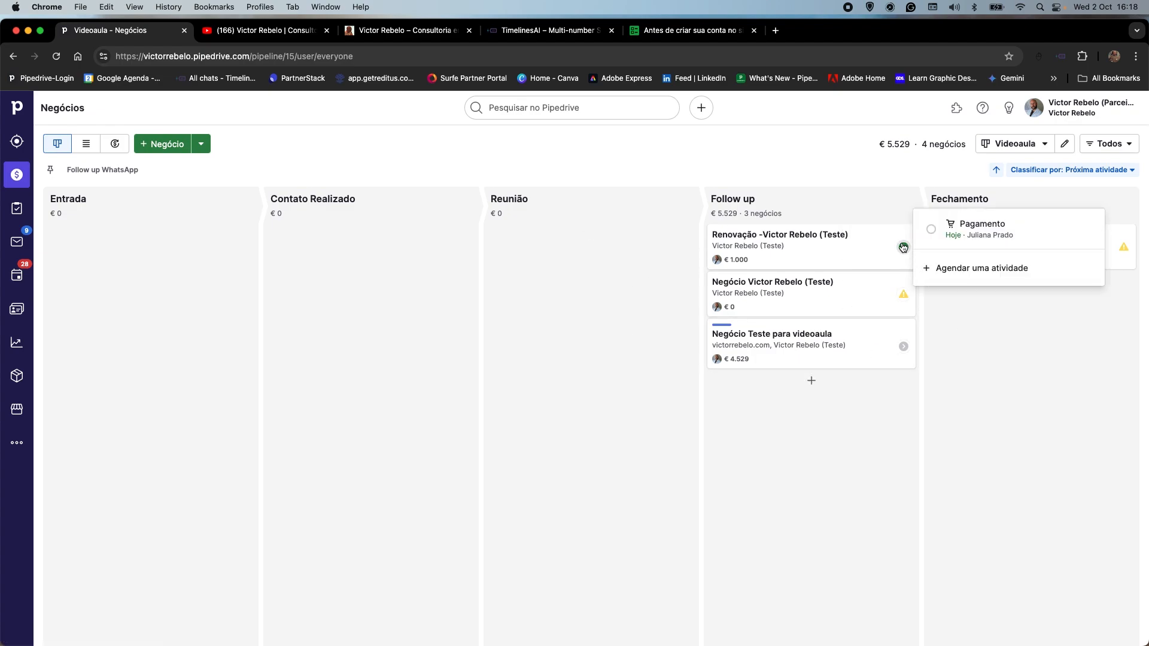
click(904, 347)
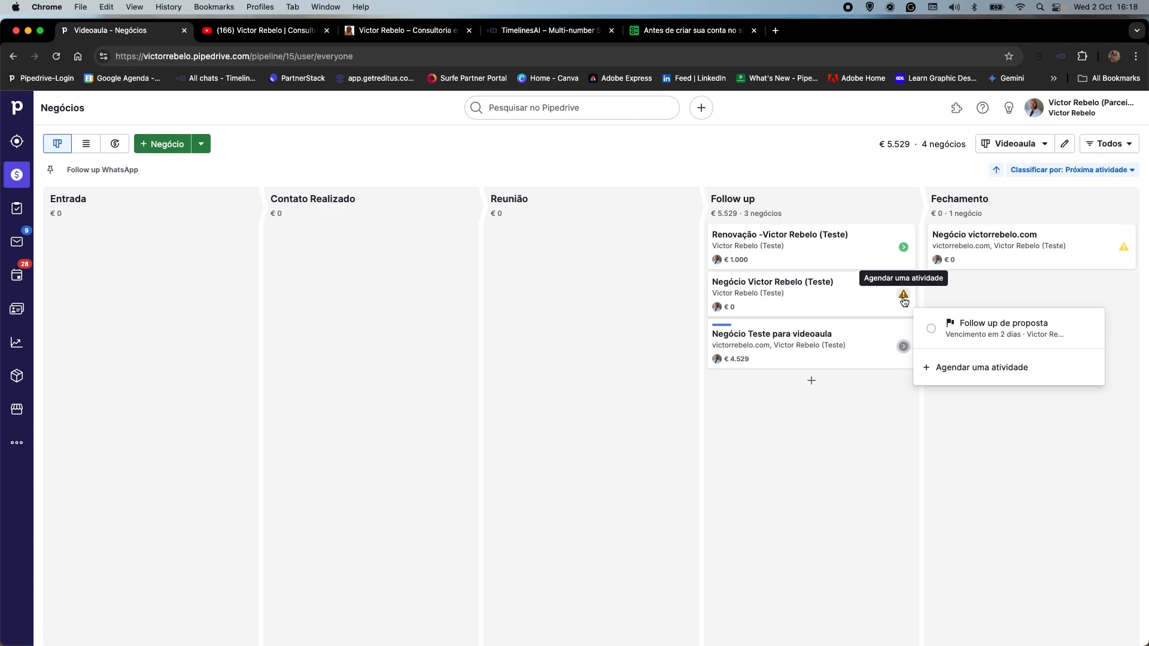
click(780, 139)
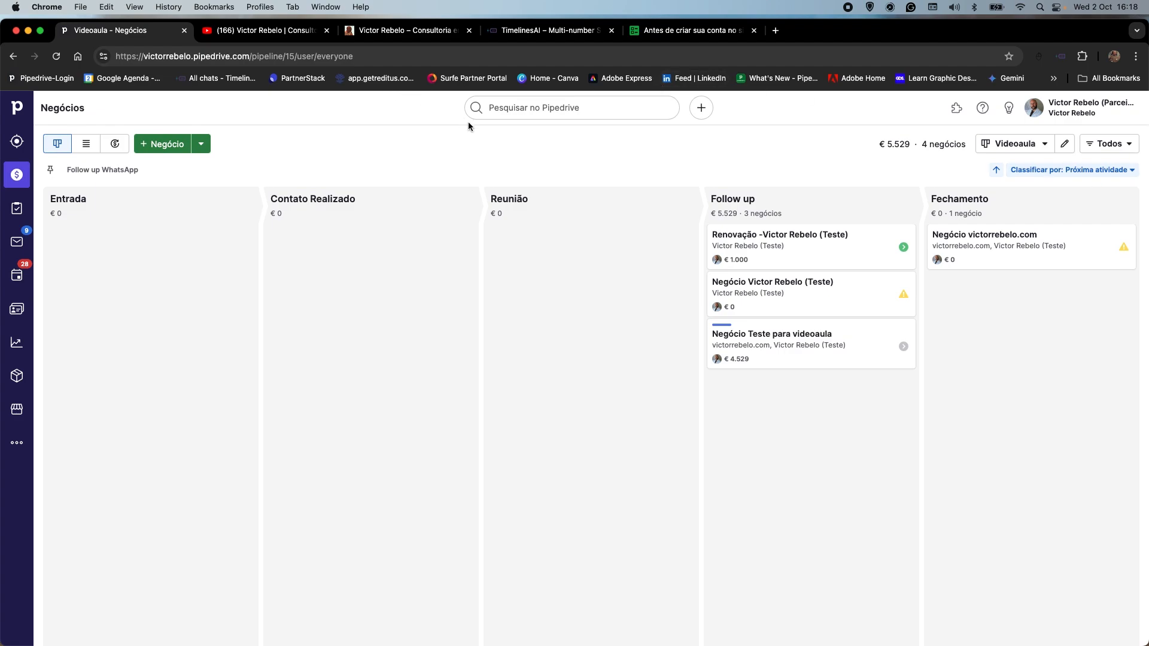
Switch to the consultant's website and look over its LinkedIn integration, CRM implementation and WhatsApp integration offers.
click(400, 28)
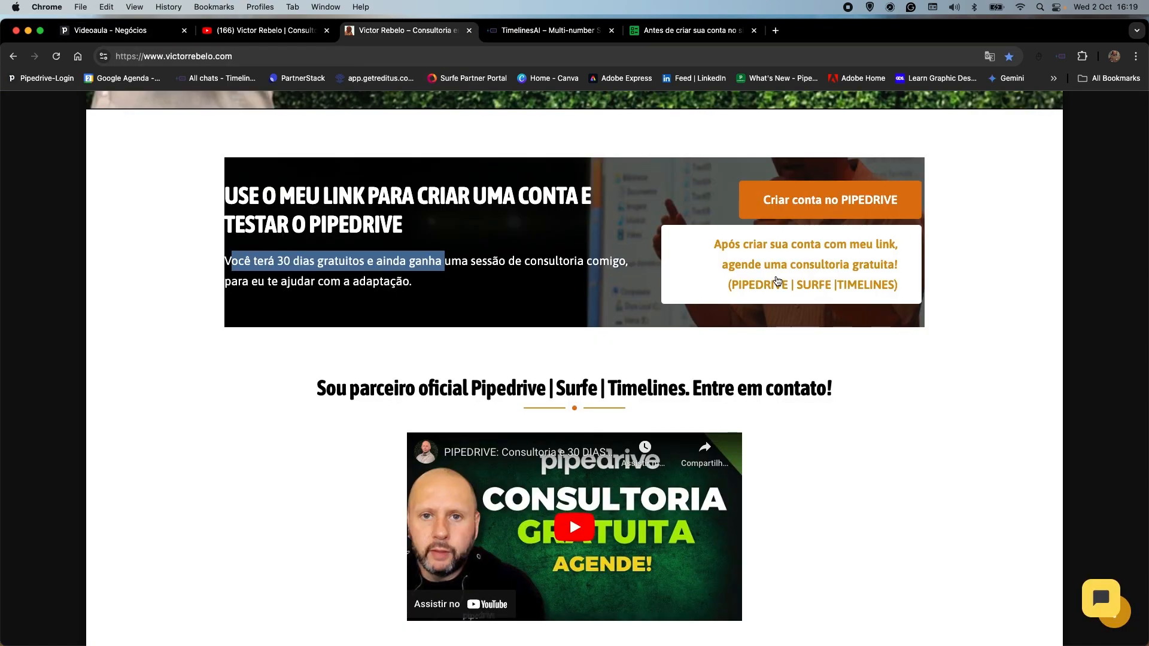
scroll(669, 368, down, 10)
scroll(669, 369, up, 5)
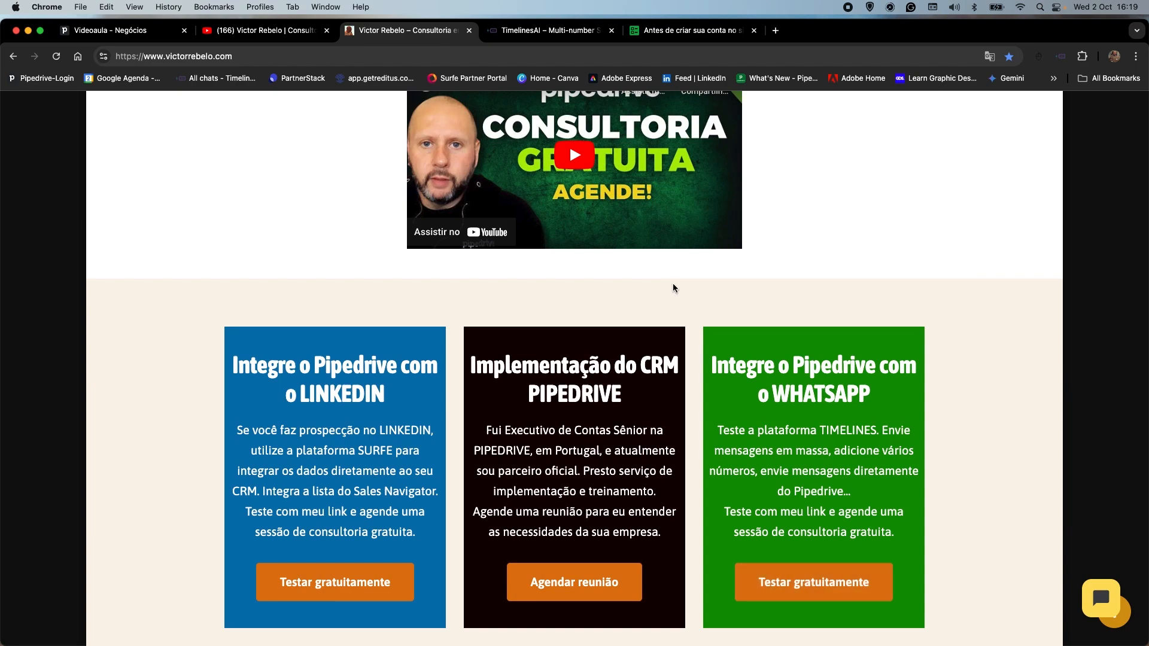
Switch back to Pipedrive and start a "Mensagem de Whatsapp" activity on the "Negócio Teste para videoaula" deal.
click(126, 30)
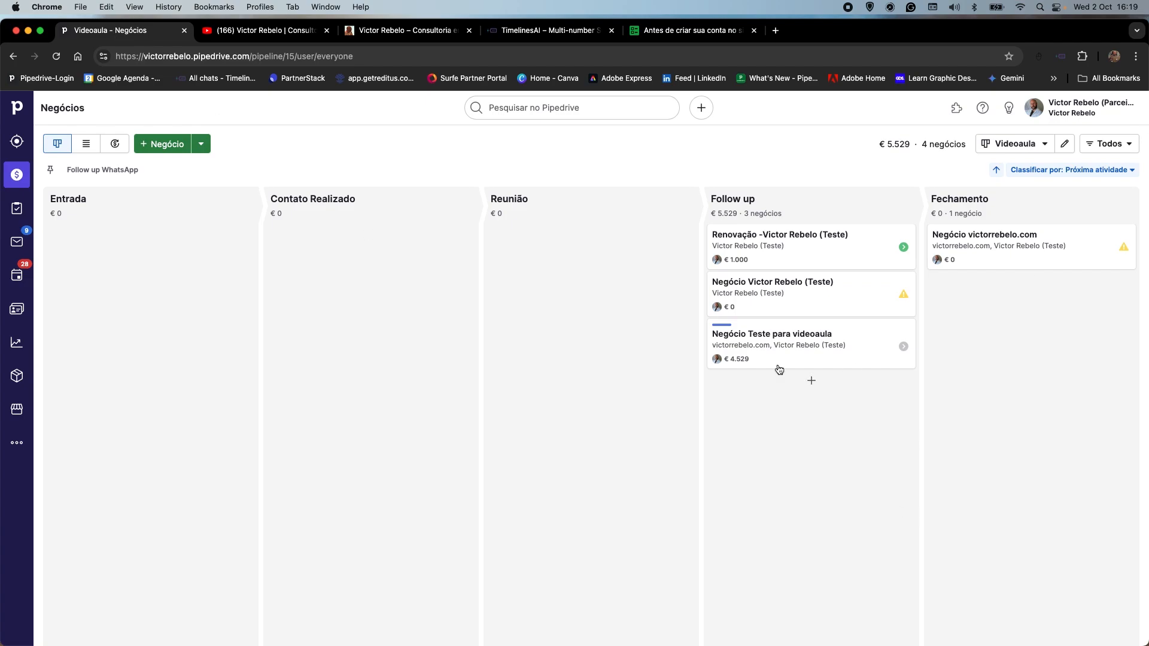
click(812, 339)
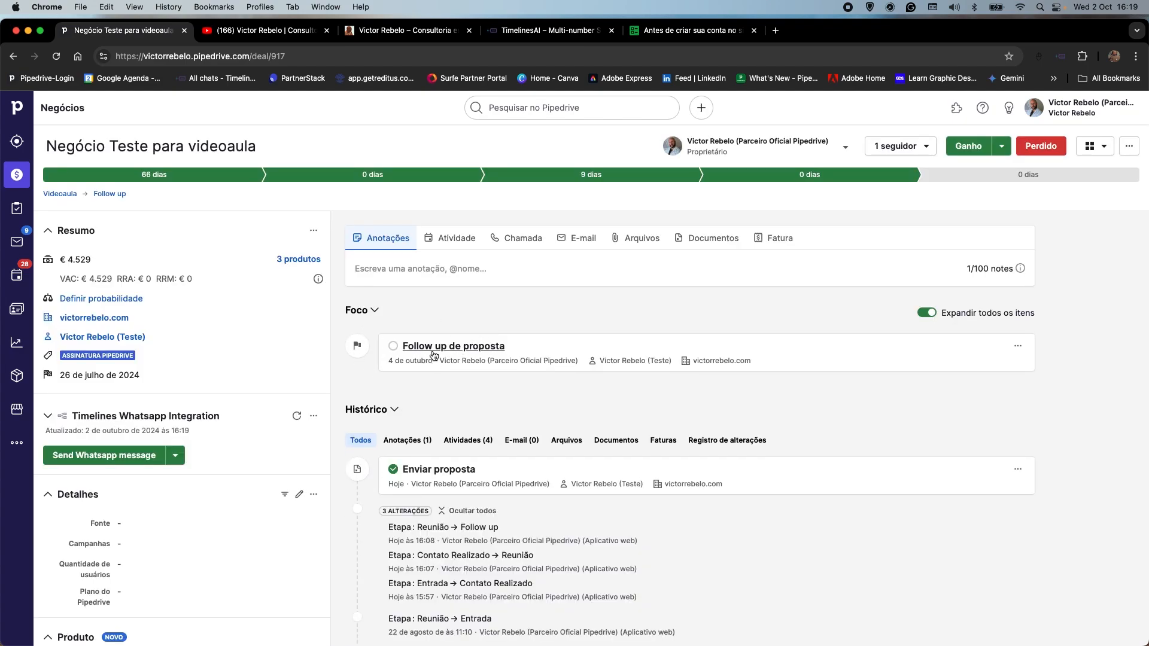
click(457, 239)
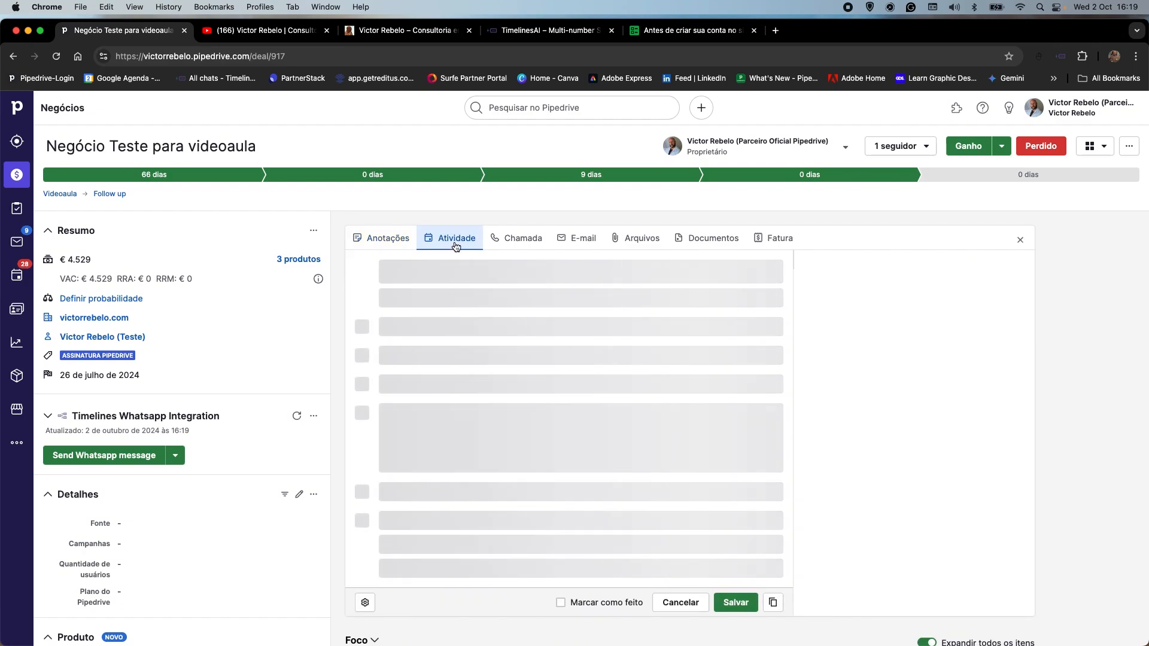
click(436, 299)
click(749, 302)
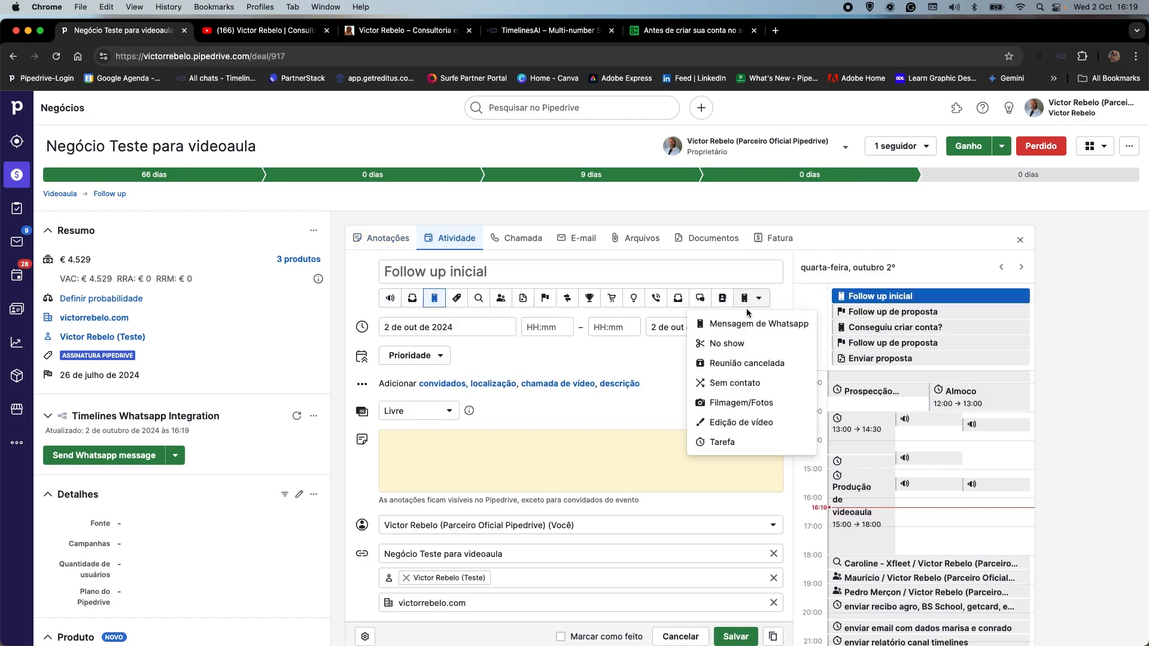
click(751, 324)
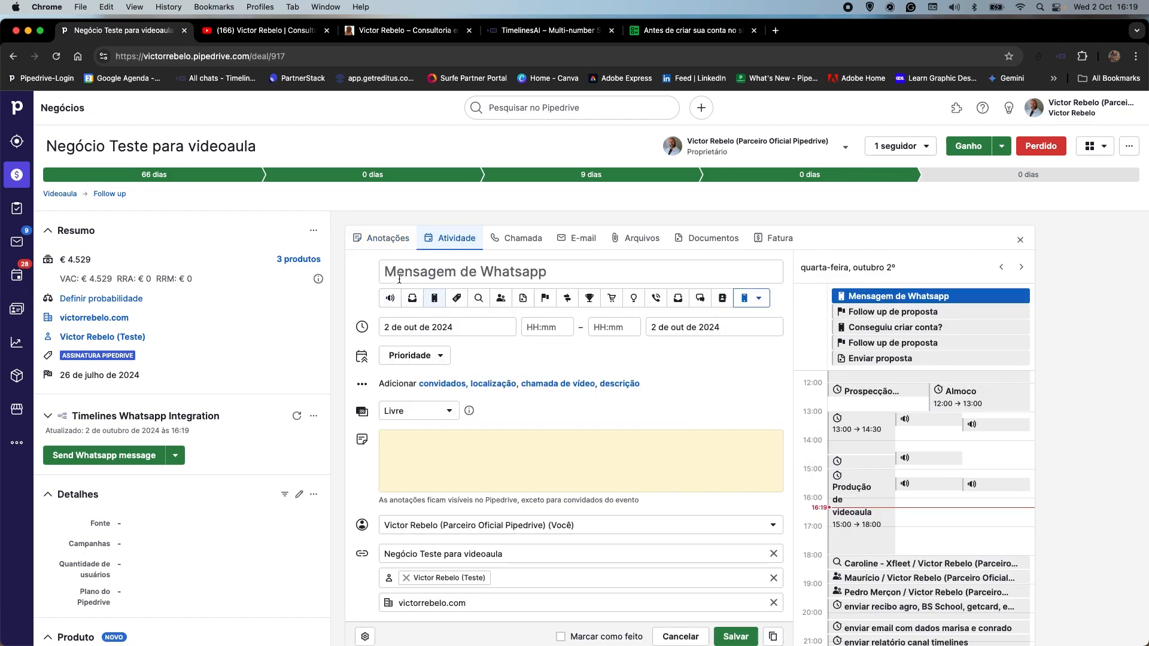
Add the note "ewrer" to the "Mensagem de Whatsapp" activity and save it.
click(384, 445)
text(ewrer)
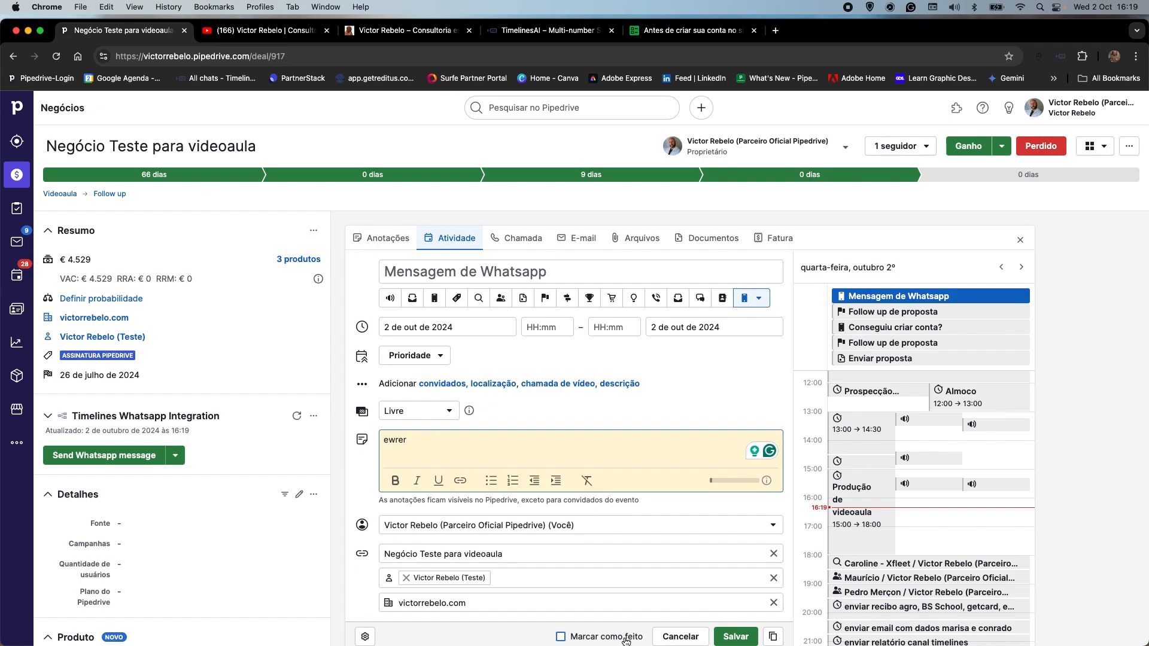
click(735, 636)
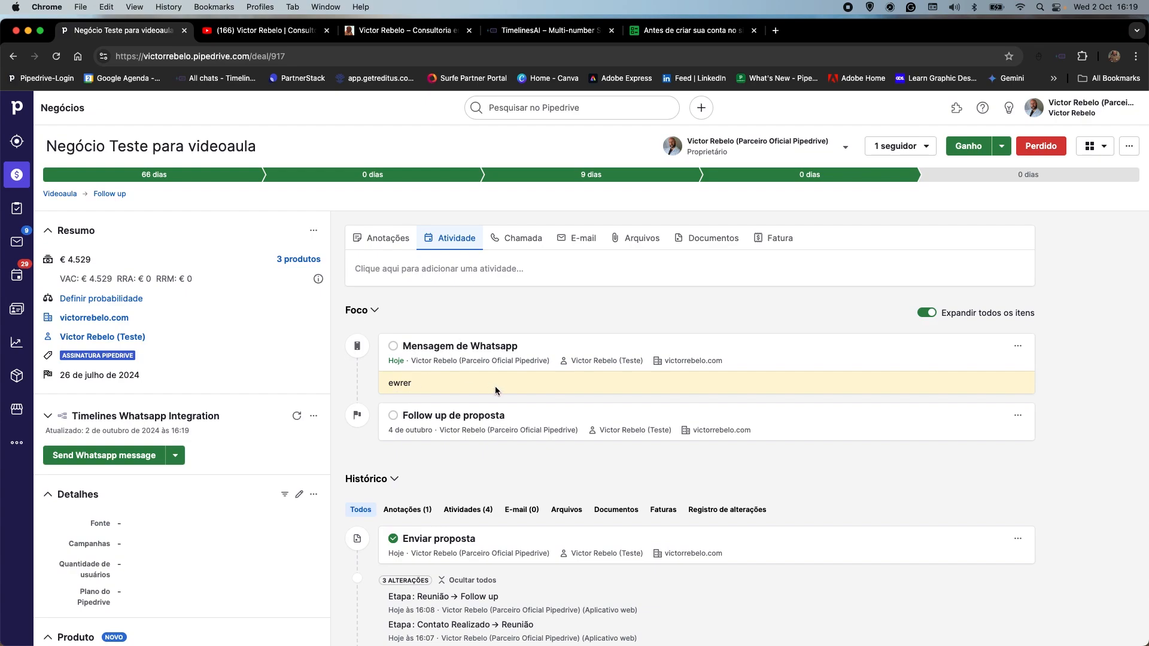
Check the deal's WhatsApp template sending option and switch to the TimelinesAI website to view its integrations.
click(175, 455)
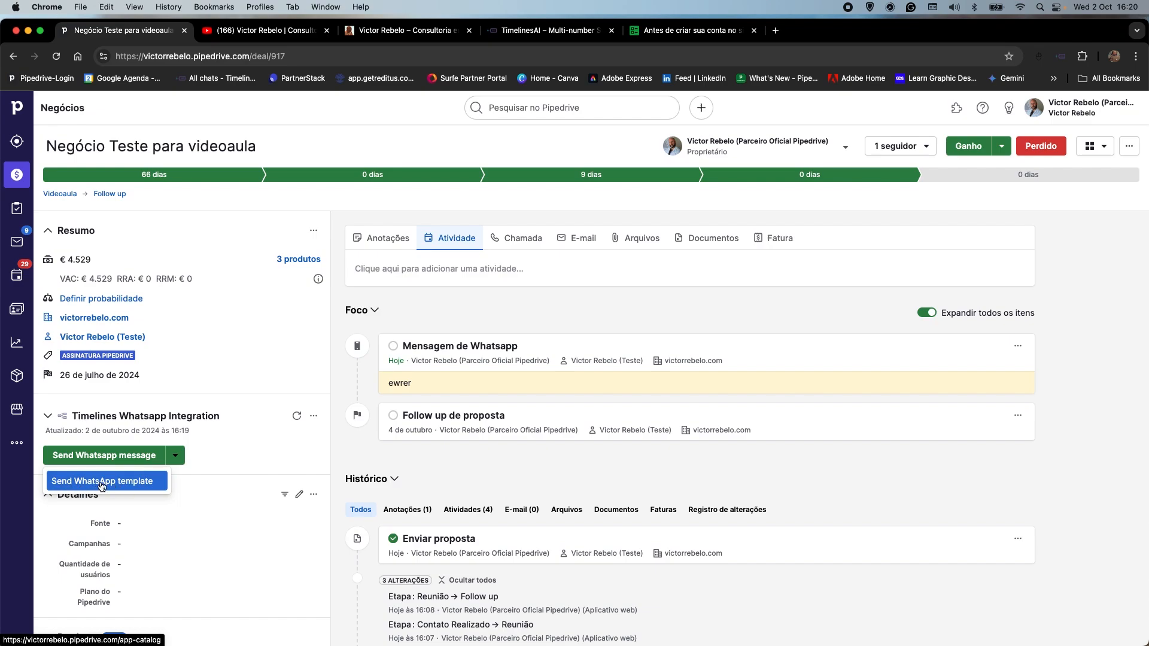
click(428, 459)
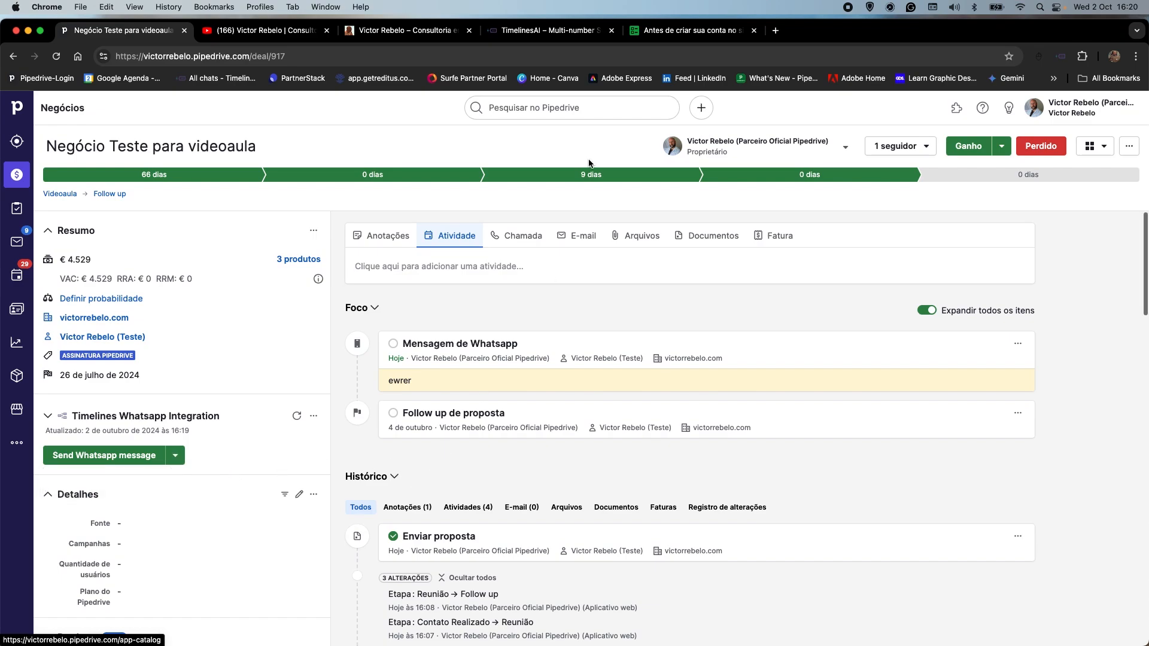
click(551, 33)
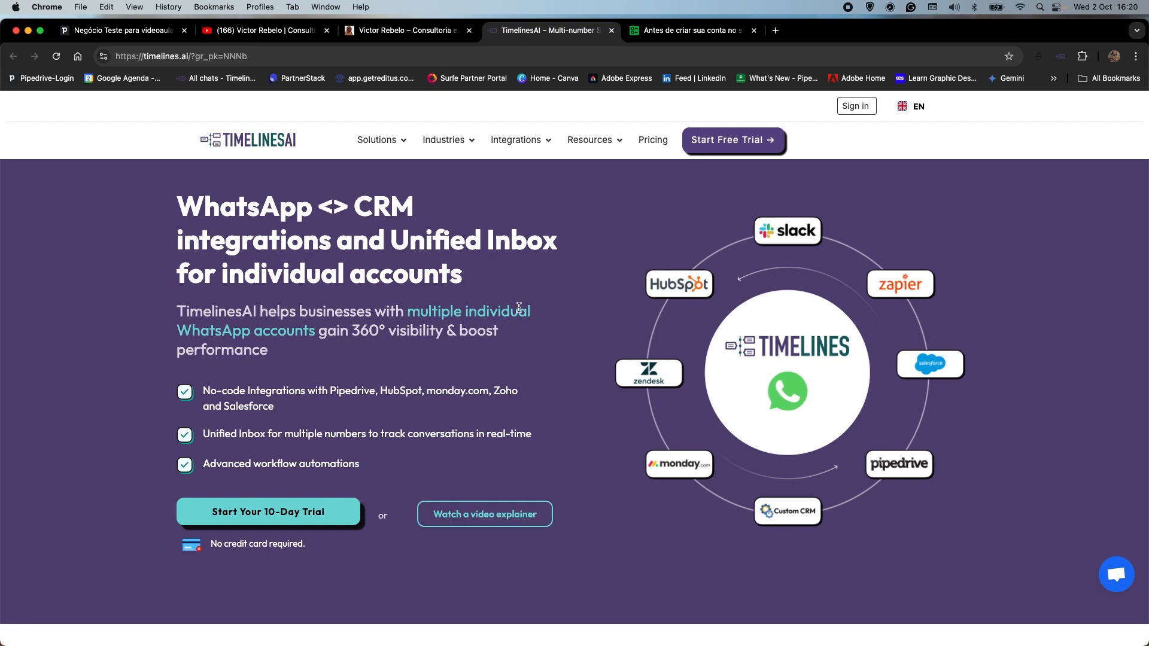
On the consultant's website, highlight TIMELINES in the WhatsApp integration offer and open its free trial page.
click(419, 29)
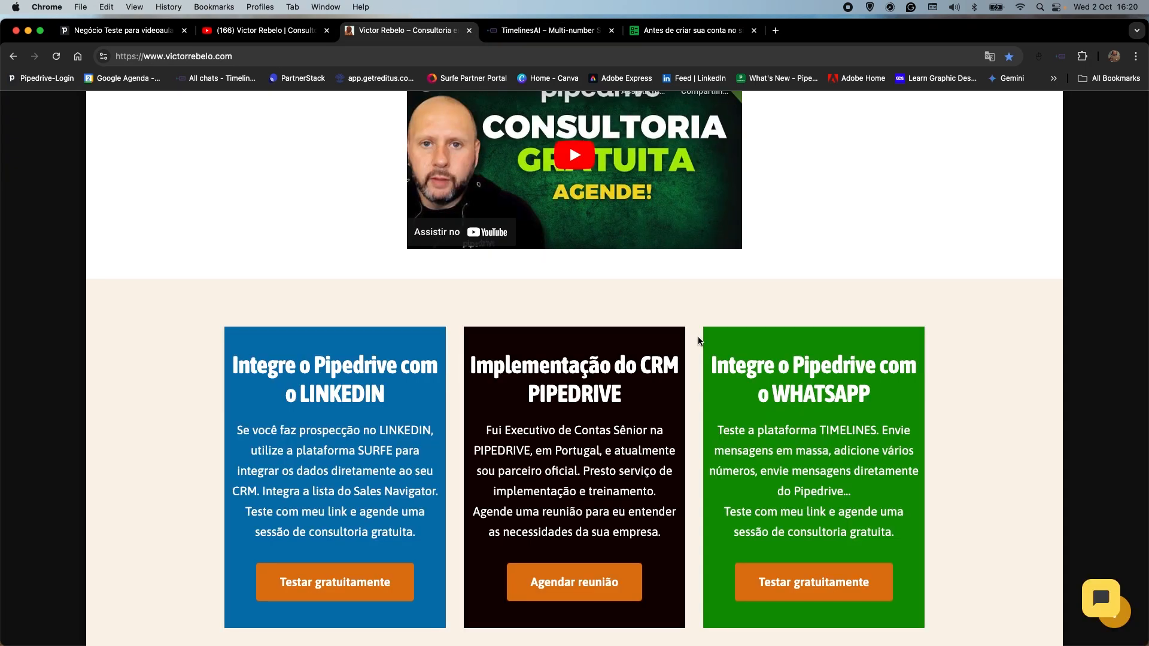
scroll(698, 340, down, 3)
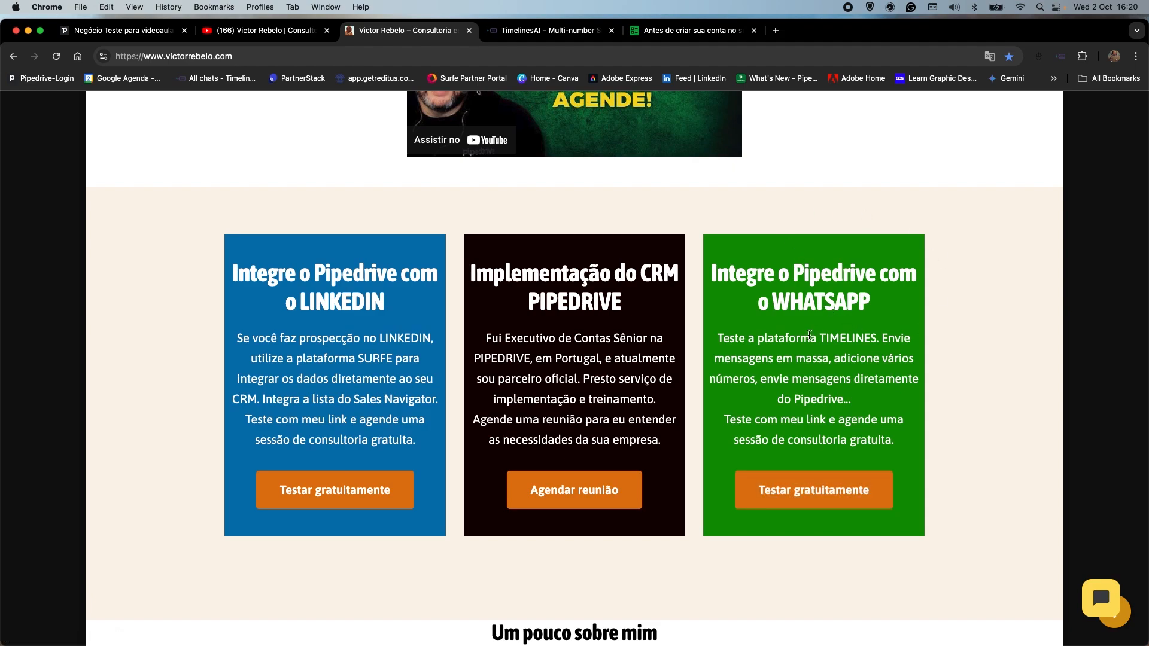
drag(817, 338, 877, 339)
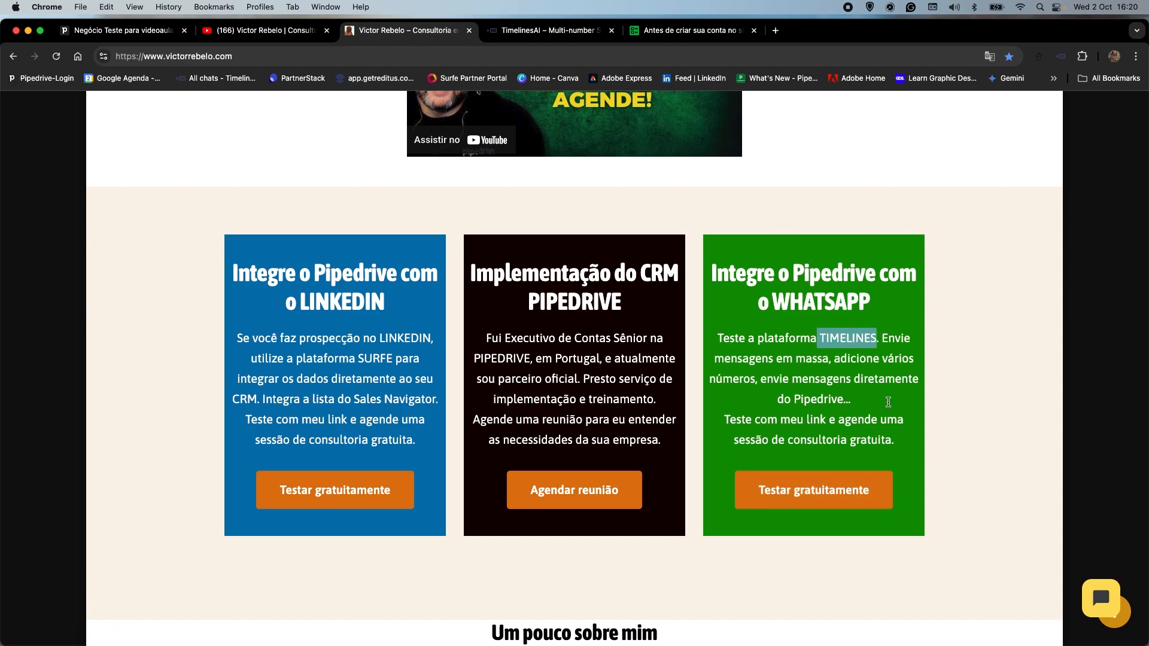
click(812, 499)
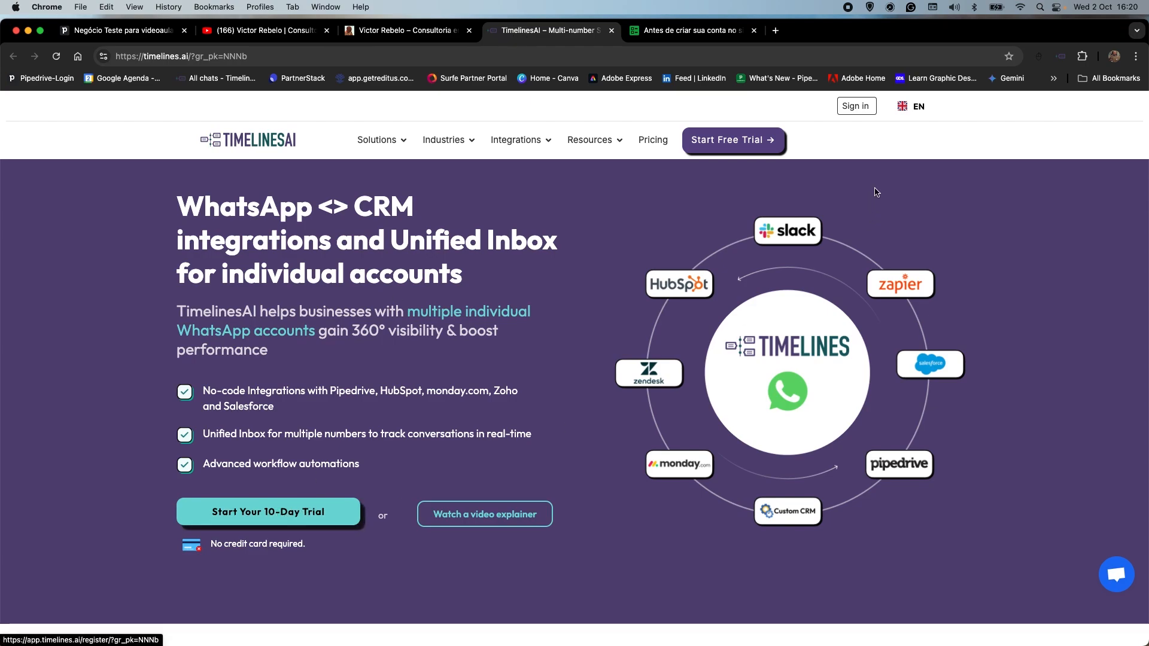
mouse_move(896, 105)
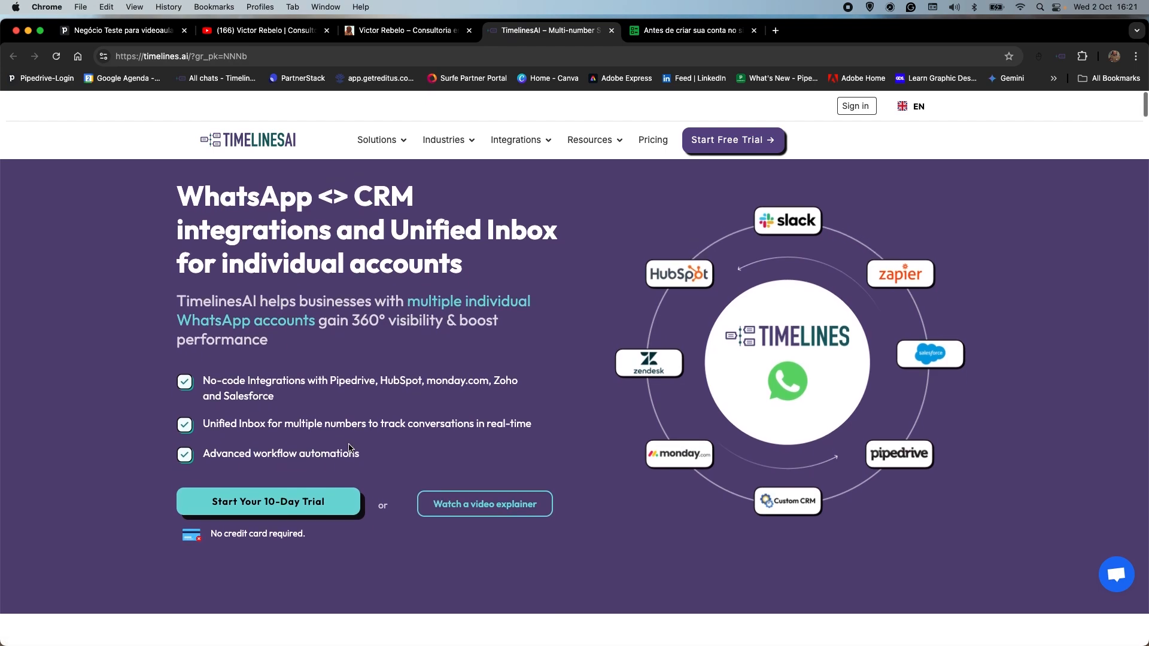
Return to the consultant's website and review the Pipedrive account creation, free consultation and integration offers.
click(423, 33)
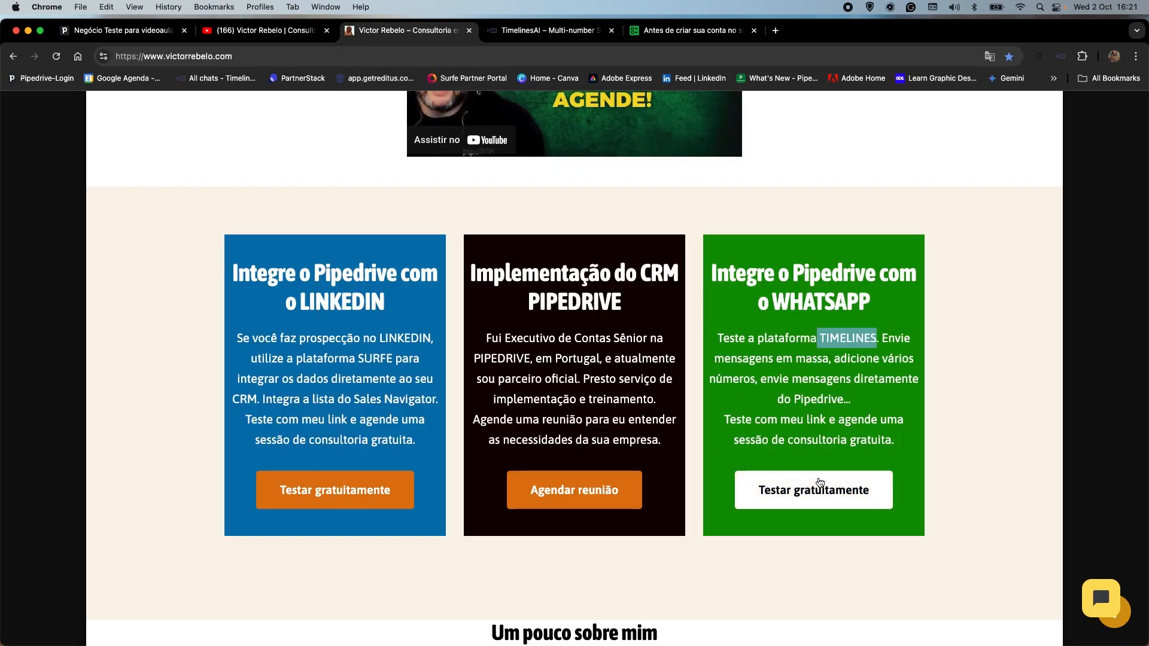
scroll(826, 479, up, 10)
scroll(943, 530, down, 2)
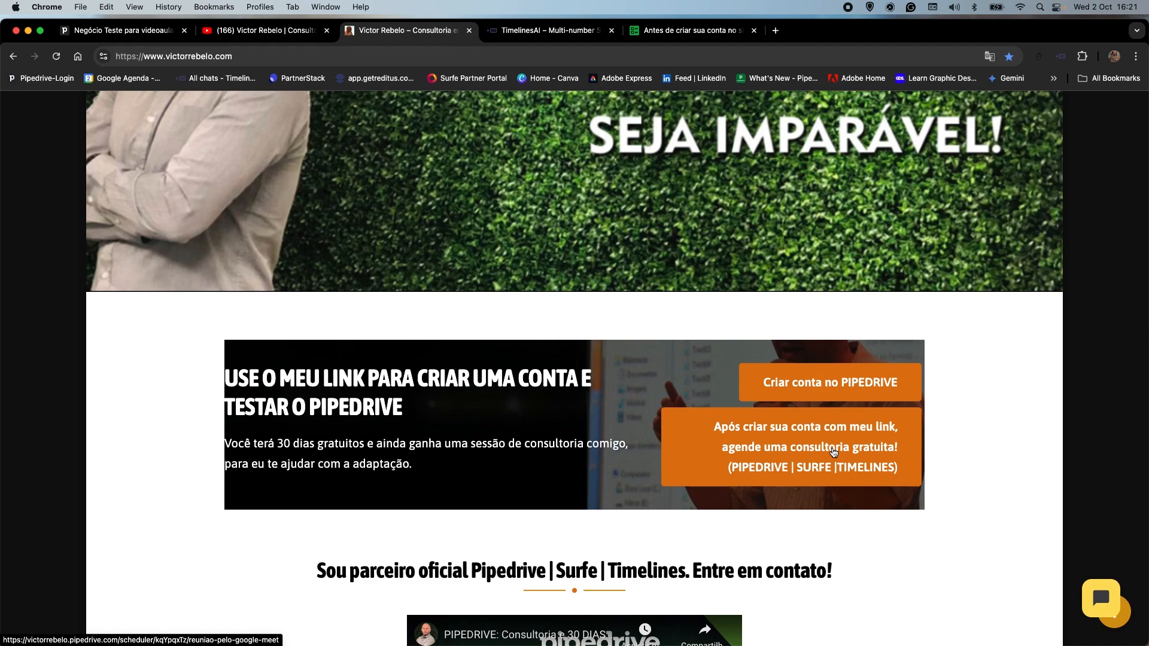
scroll(834, 452, down, 2)
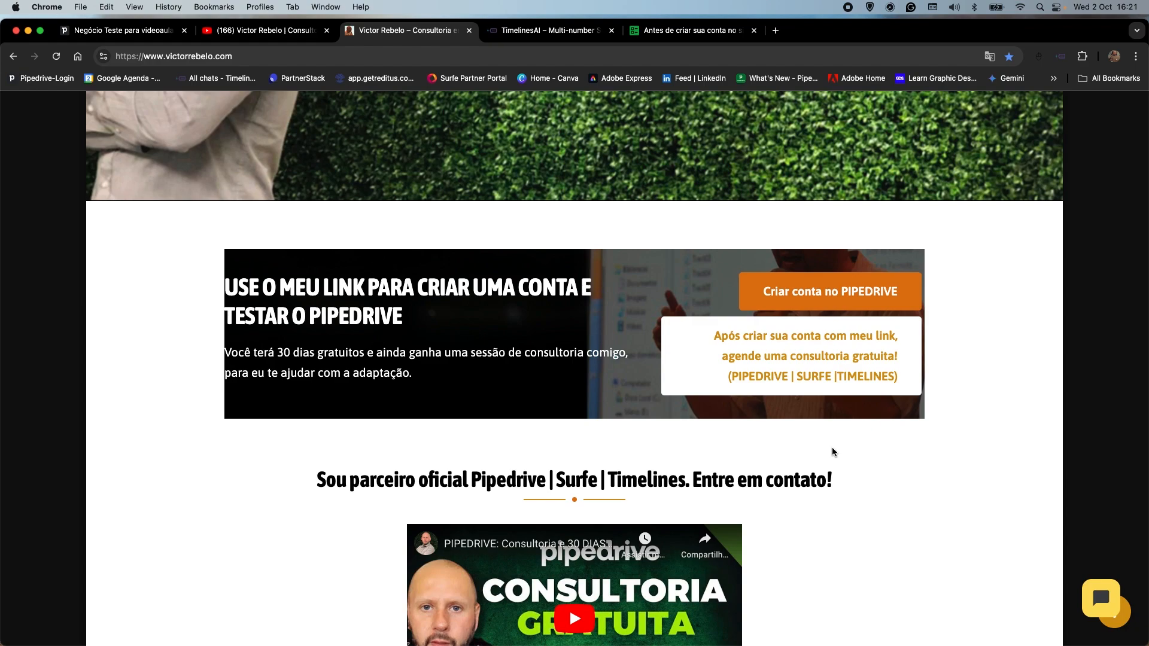
scroll(832, 452, down, 5)
scroll(832, 452, down, 6)
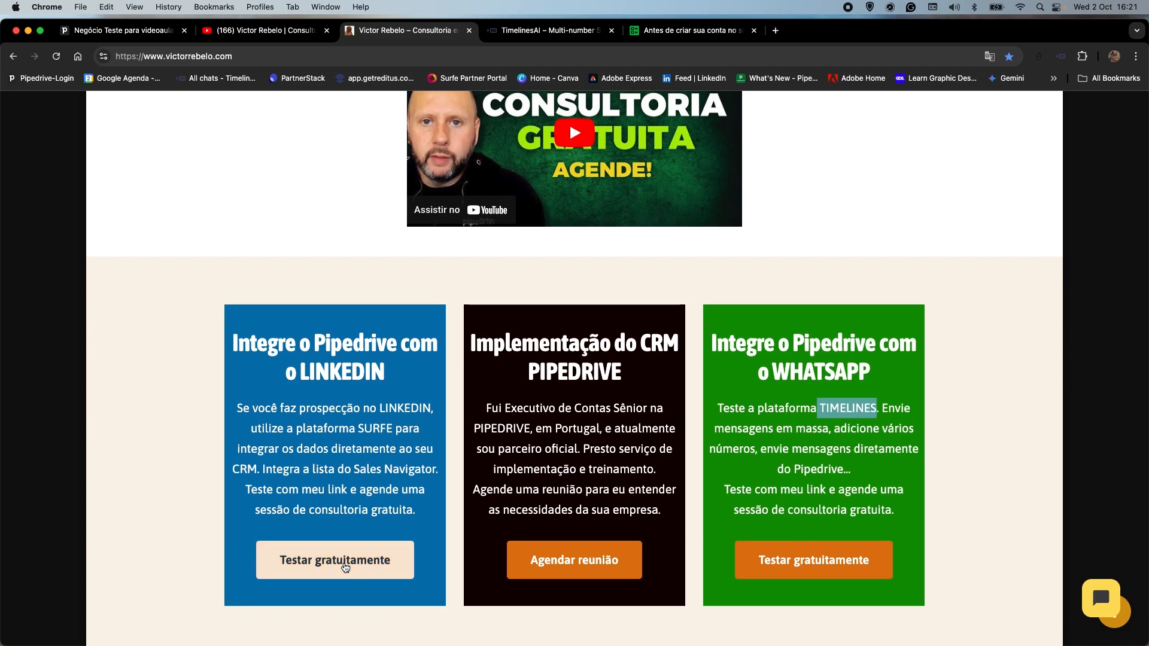
Open the LinkedIn integration's free trial page on Surfe and look it over alongside the deal's activity history in Pipedrive.
click(365, 568)
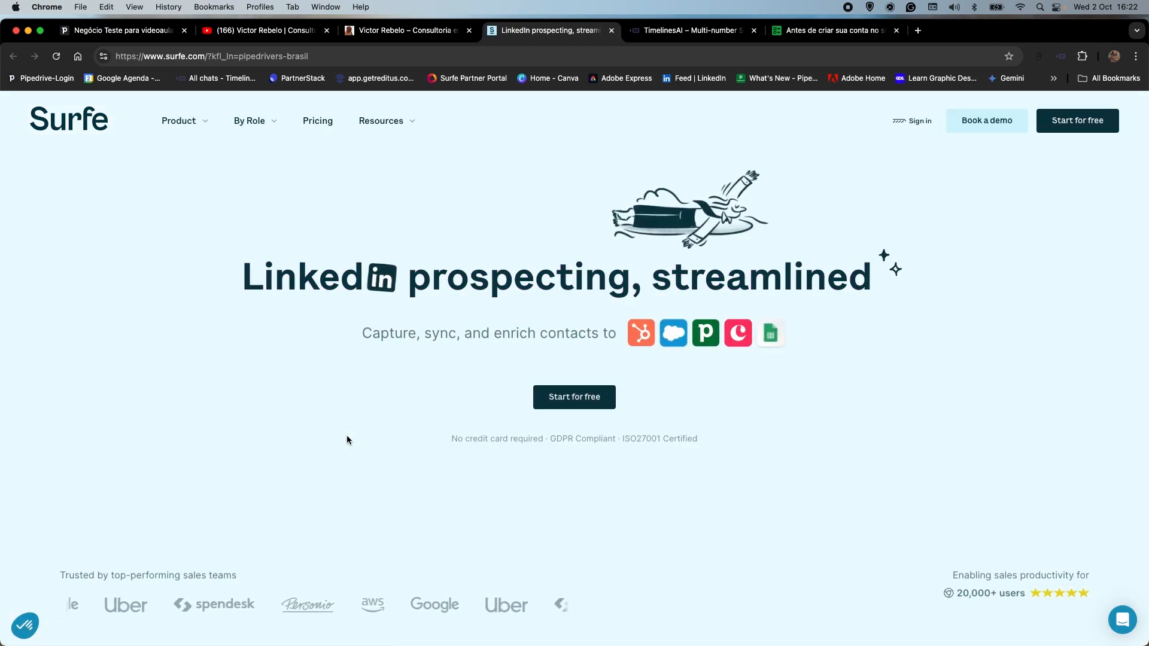
scroll(557, 392, down, 1)
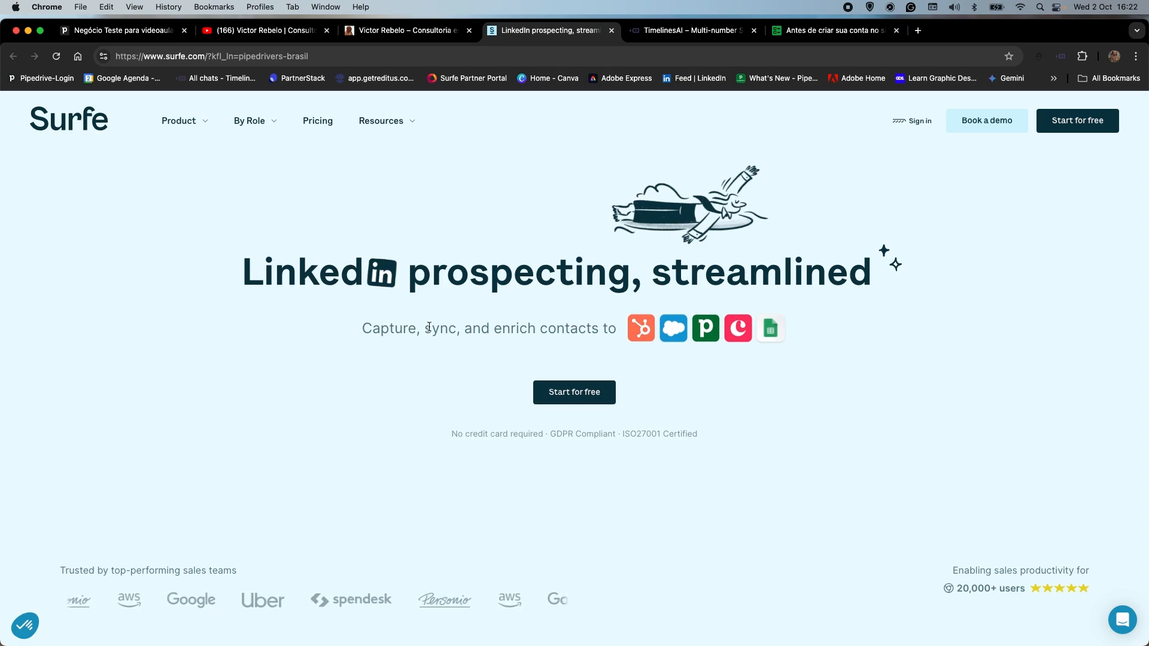
click(136, 33)
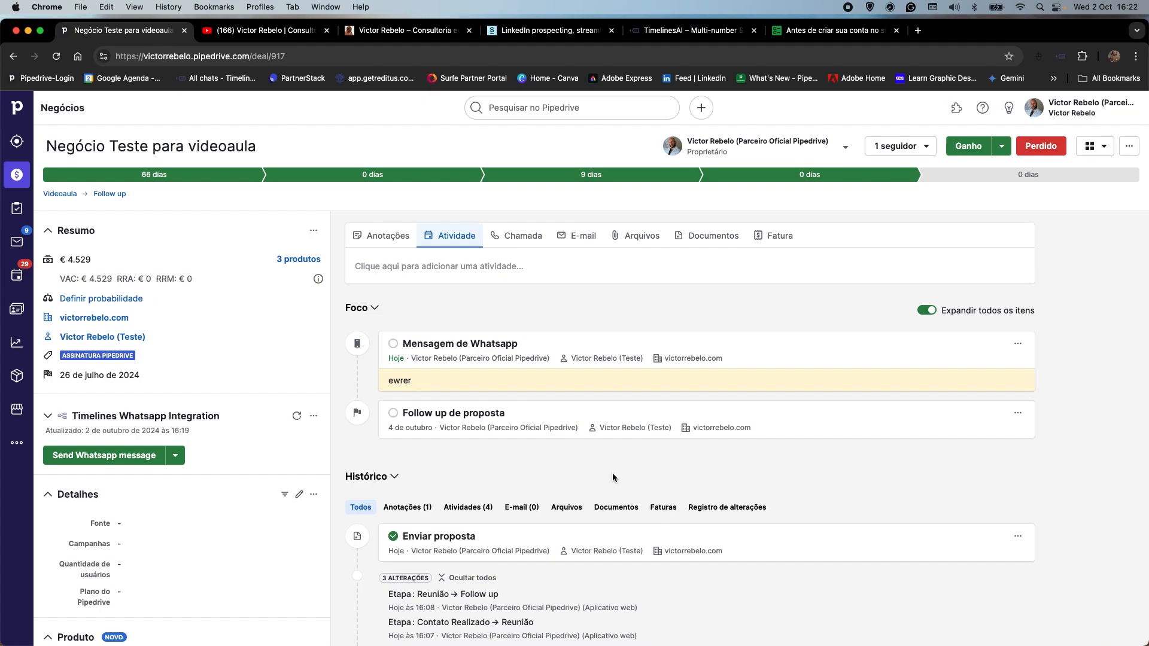
scroll(612, 491, down, 3)
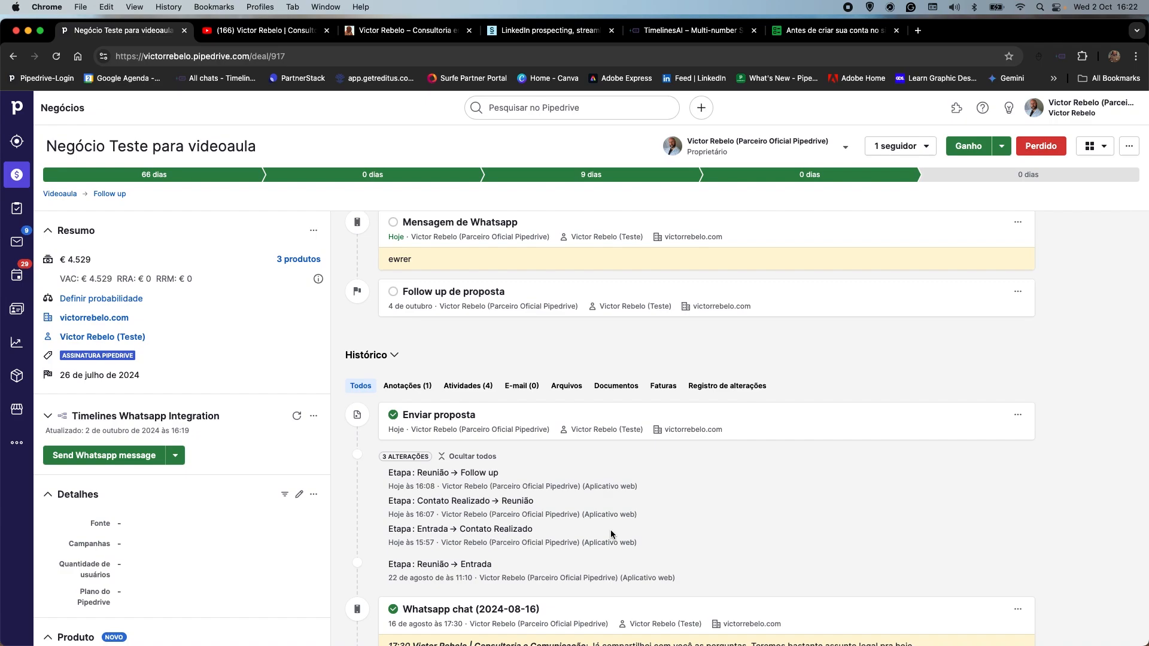
click(541, 31)
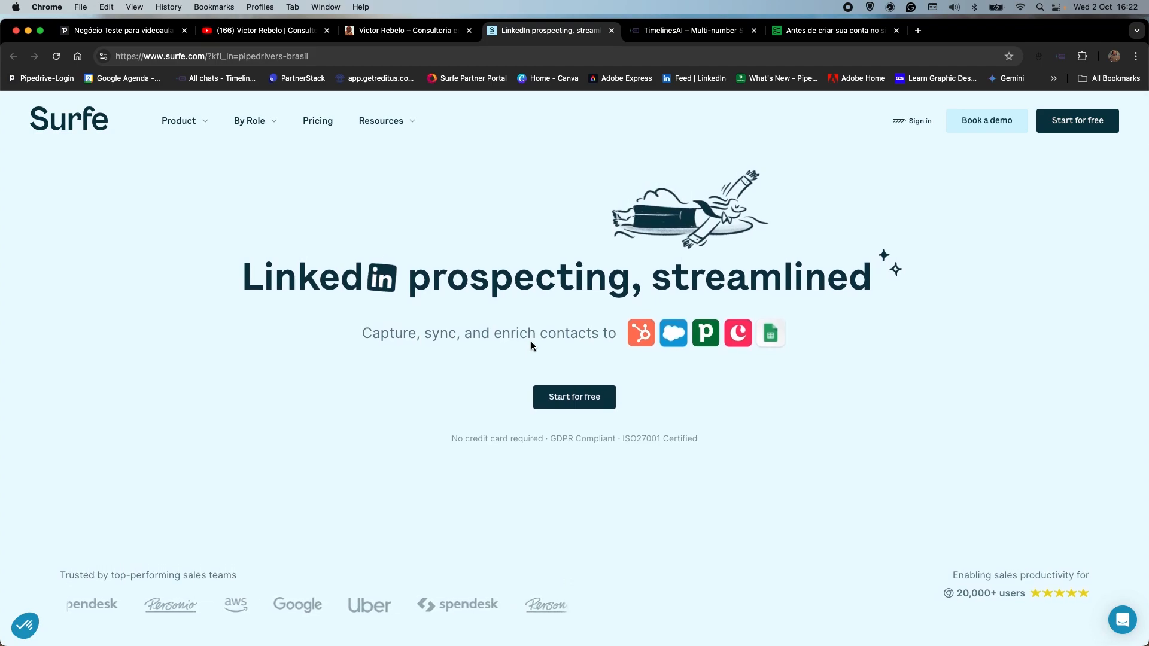
scroll(560, 245, down, 1)
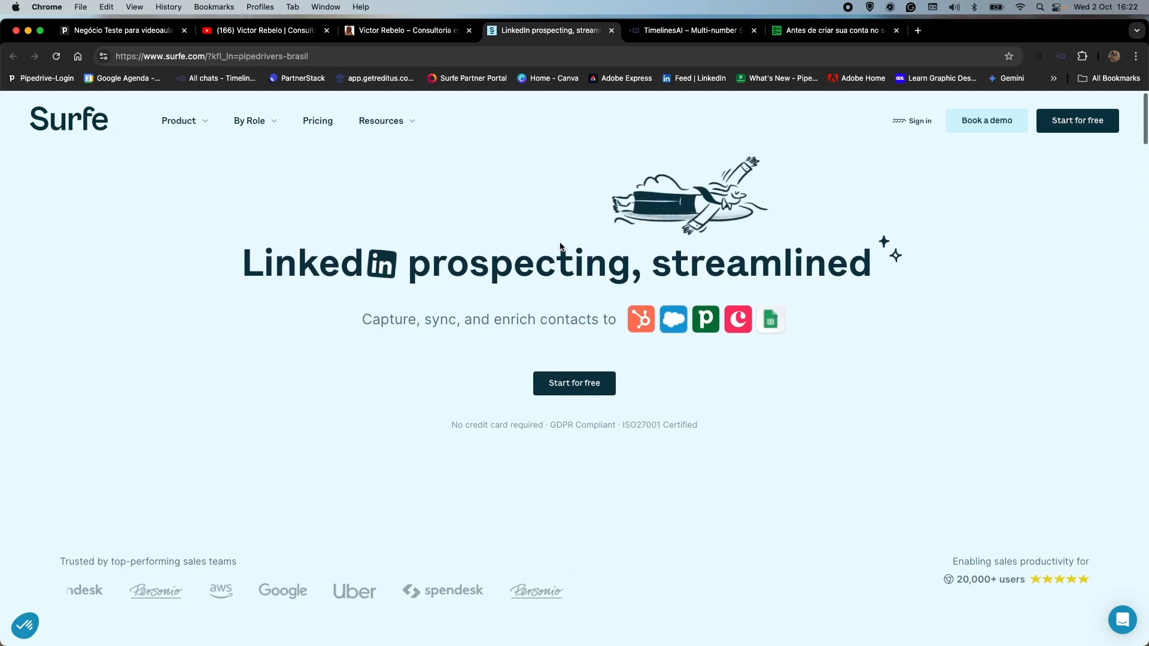
Switch to the consultant's YouTube channel and look through its Pipedrive tutorial and WhatsApp and LinkedIn integration videos.
click(407, 30)
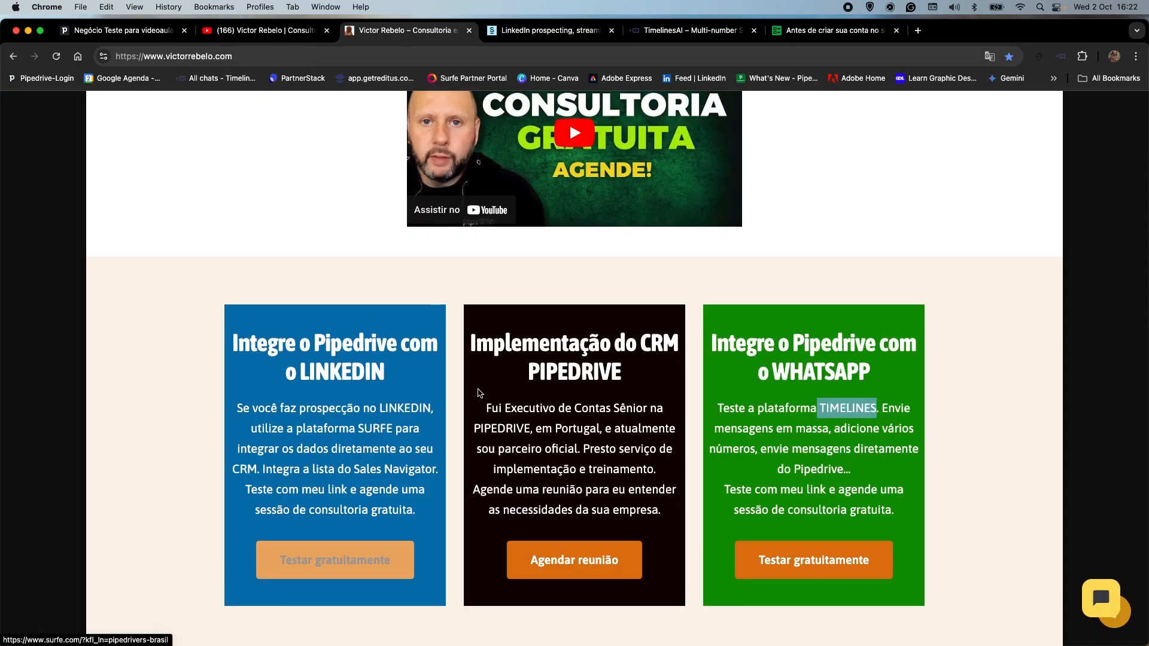
click(249, 33)
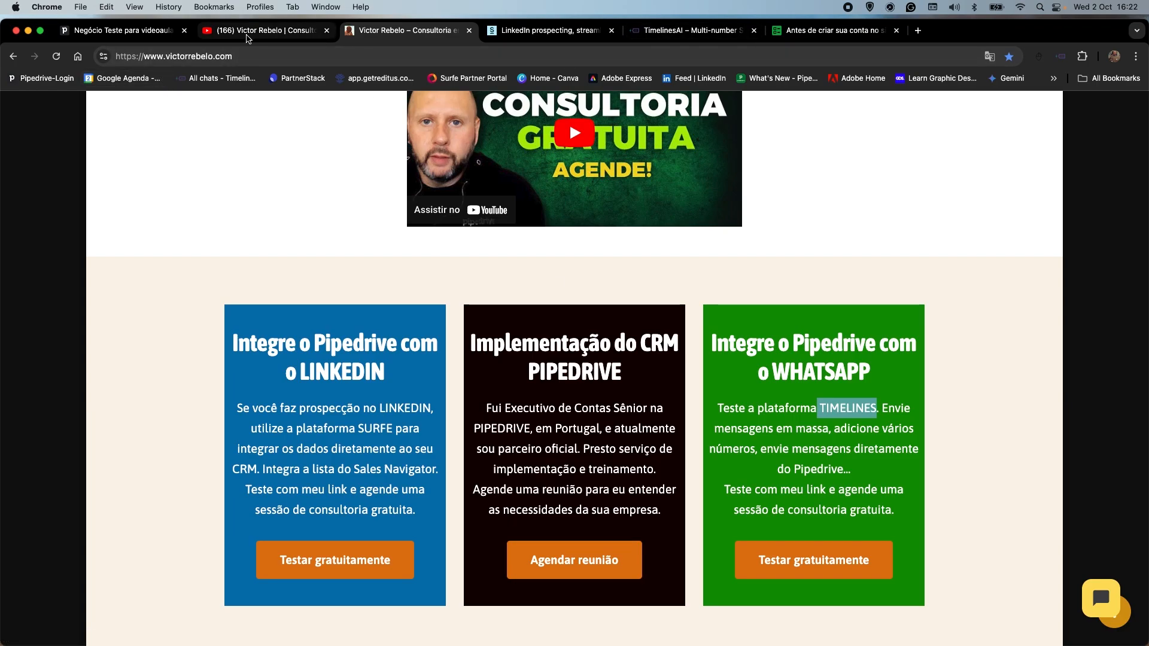
scroll(413, 251, down, 4)
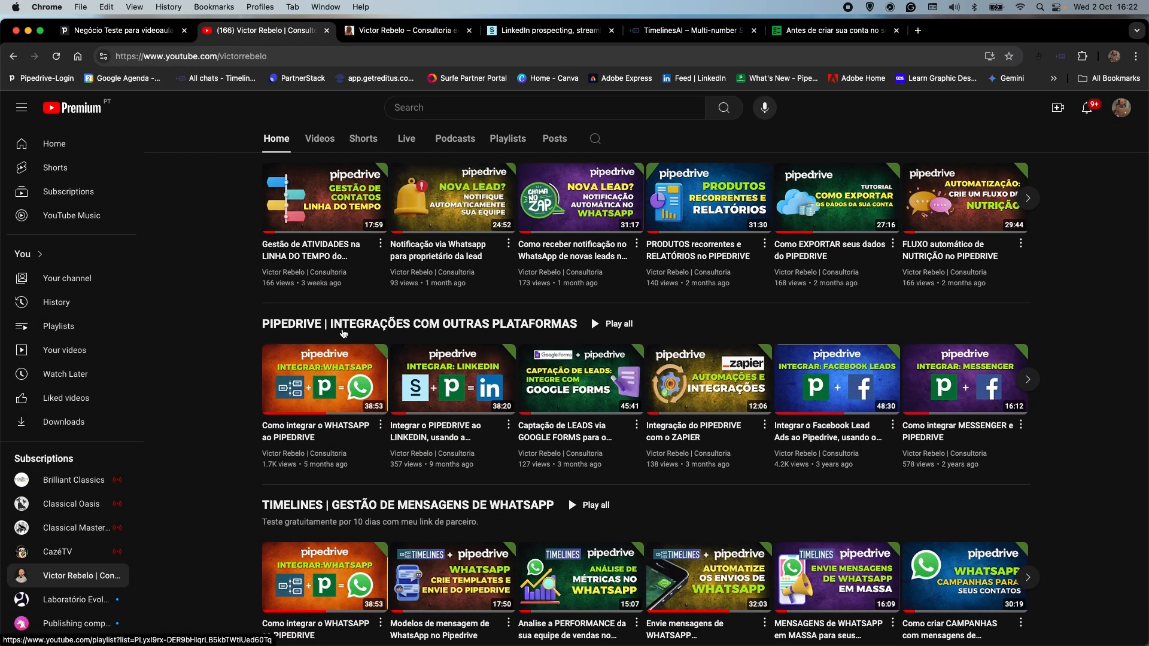
mouse_move(326, 365)
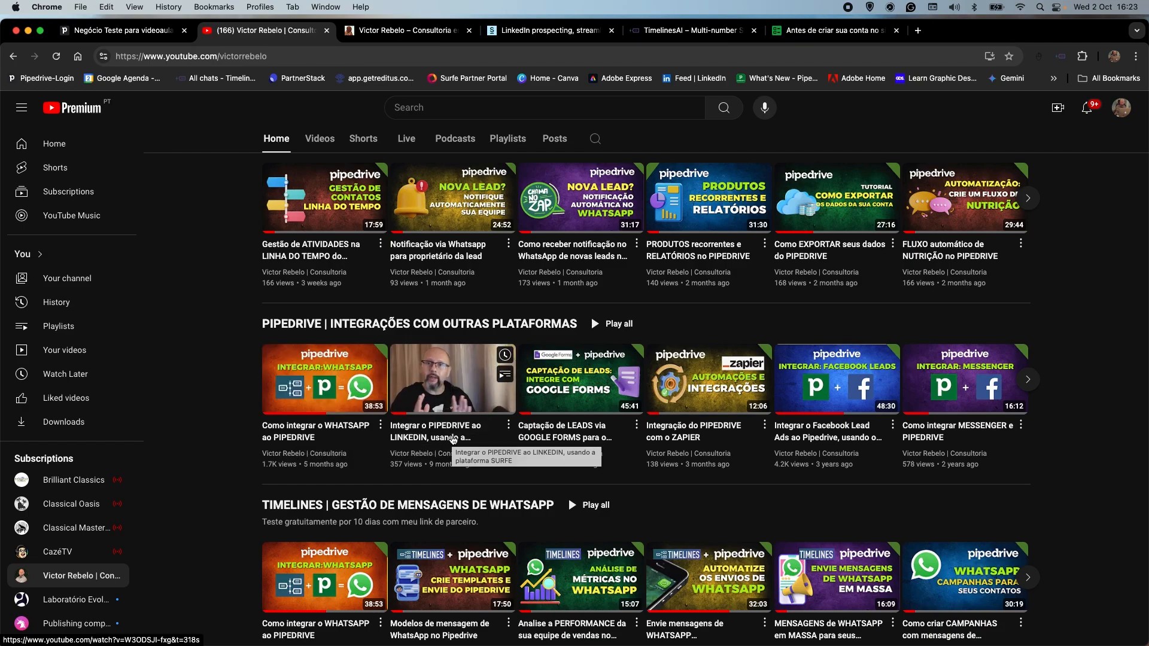
scroll(453, 440, up, 1)
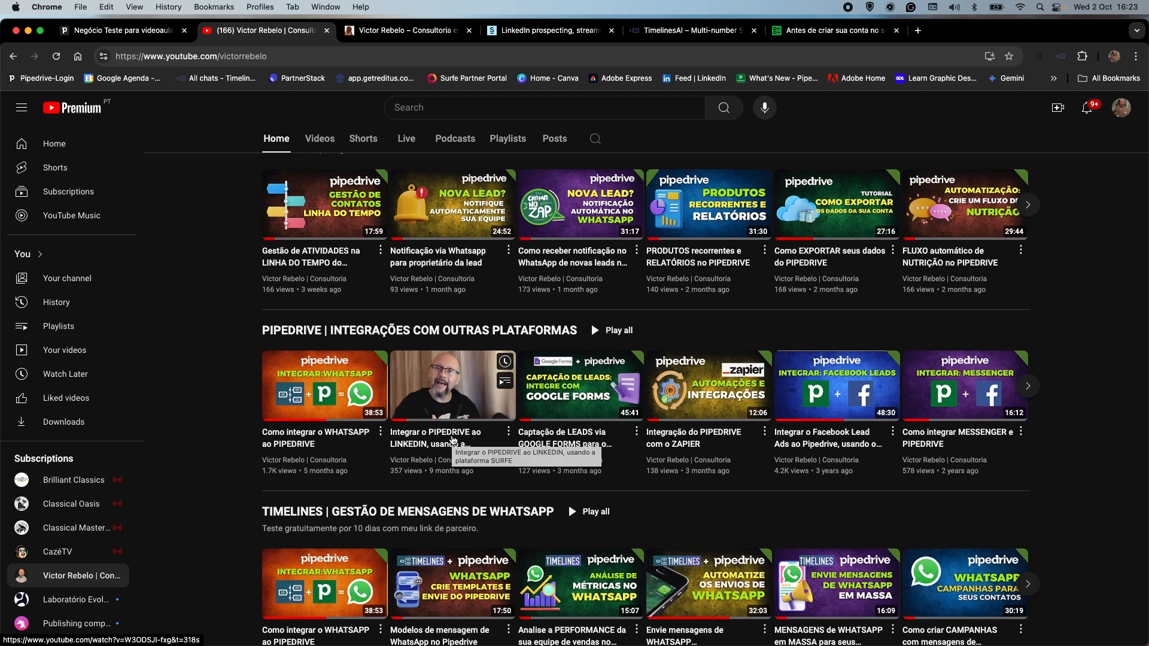
scroll(453, 440, up, 3)
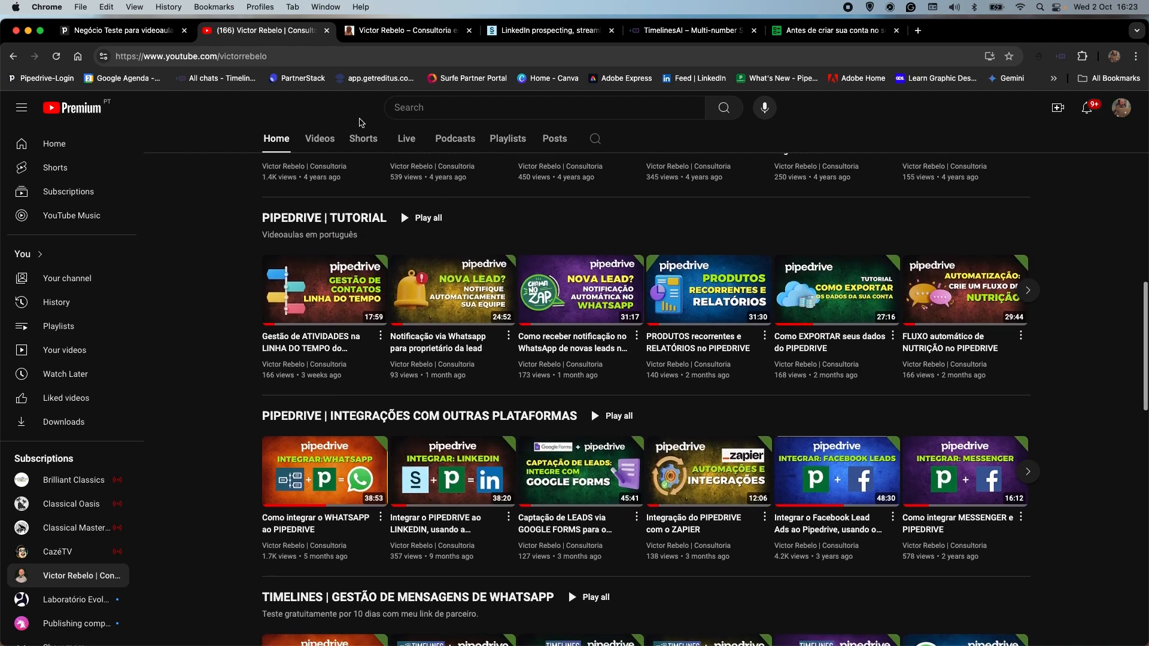
Return to the "Negócio Teste para videoaula" deal in Pipedrive and view its planned activities.
click(127, 31)
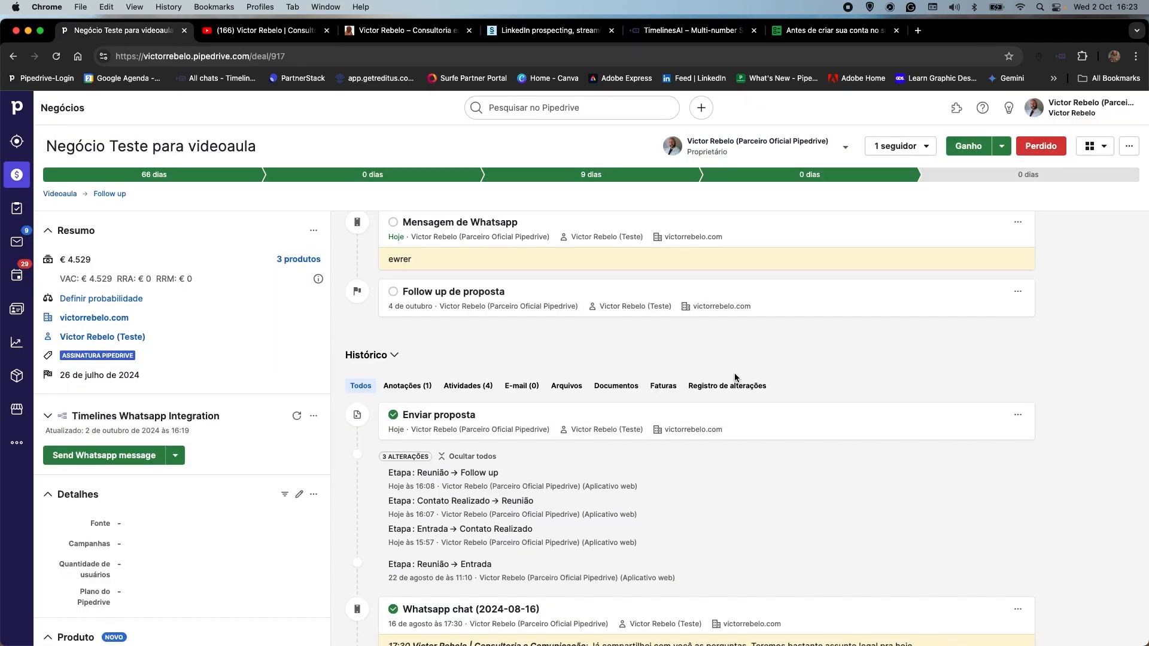
scroll(734, 372, up, 3)
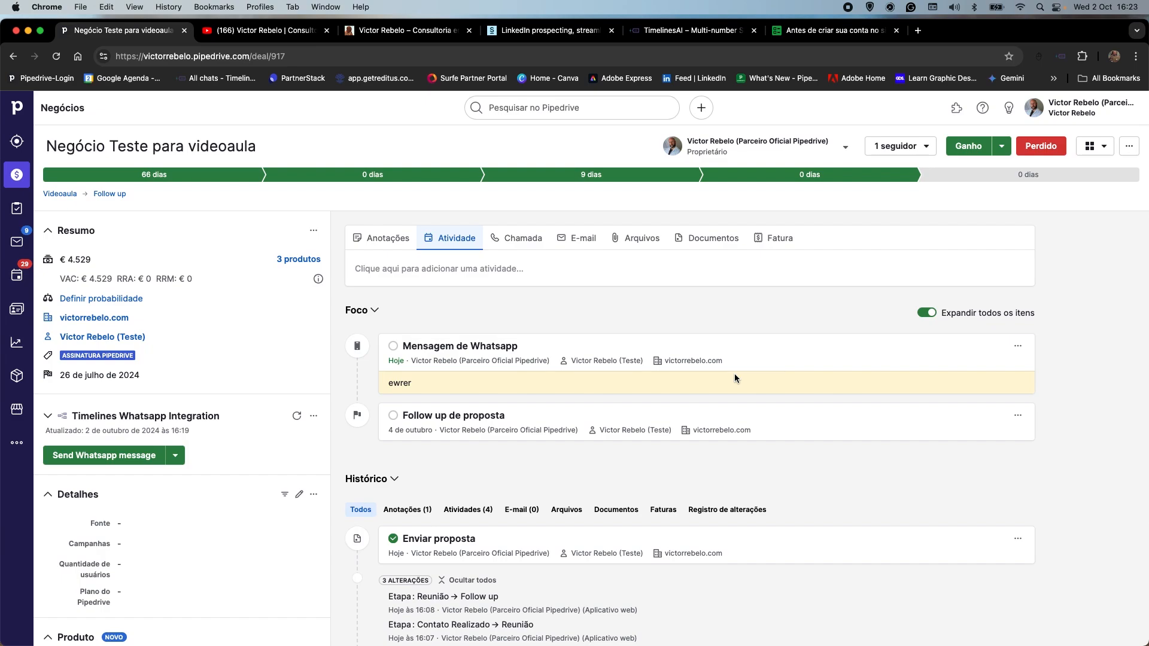